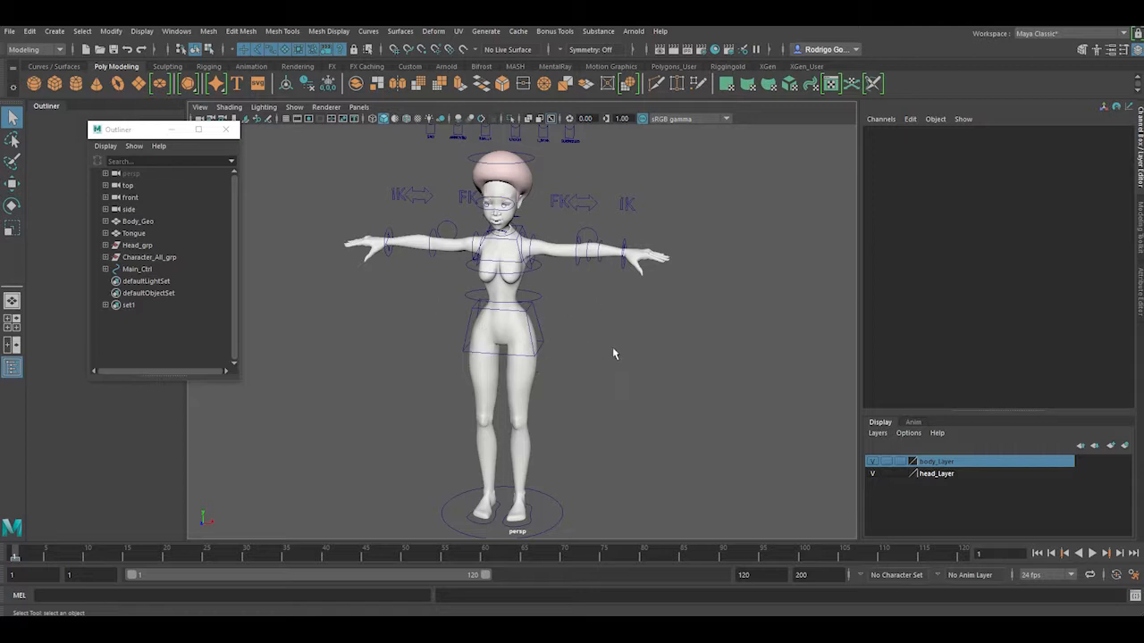
Create a NURBS circle at the character's feet and scale it uniformly to about 20.33.
{"action": "left_click", "coordinate": [54, 66]}
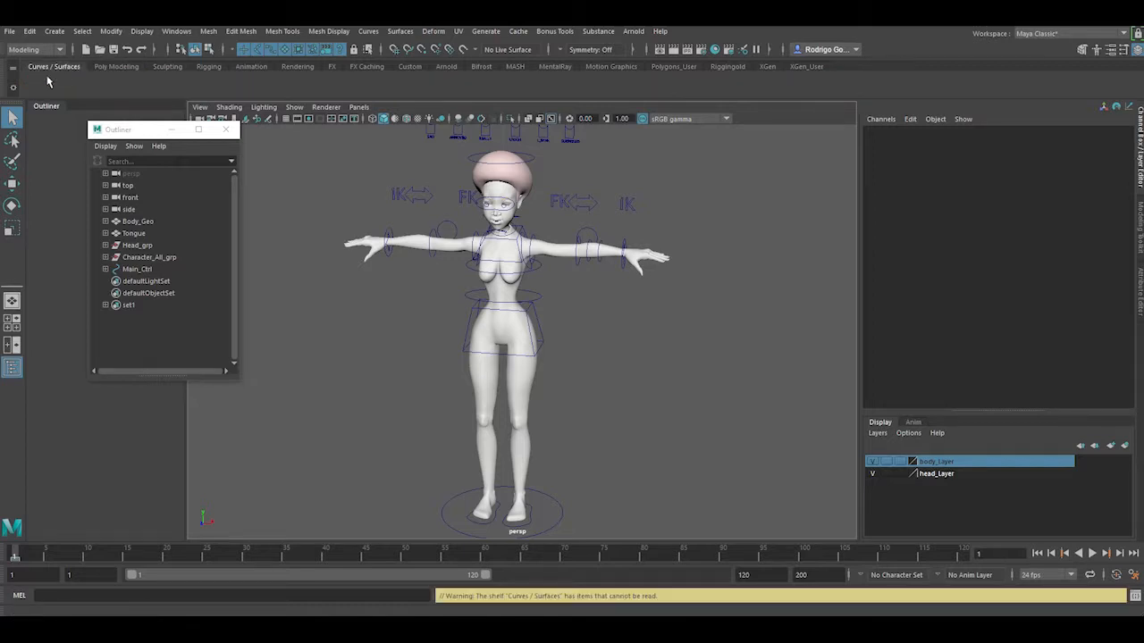
{"action": "left_click", "coordinate": [54, 32]}
{"action": "mouse_move", "coordinate": [65, 61]}
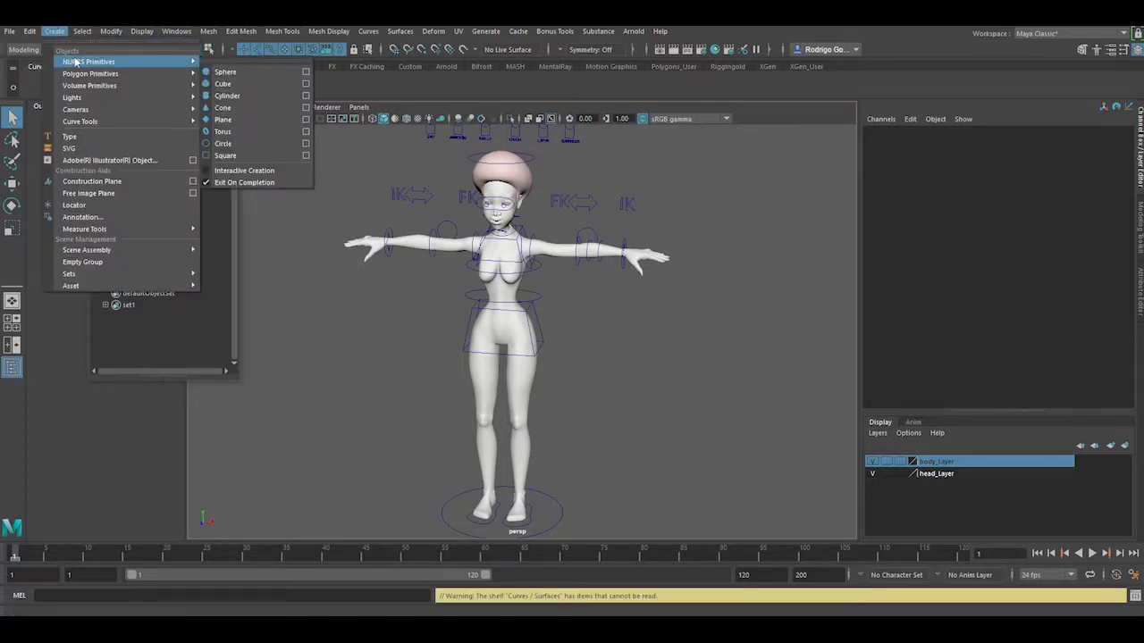
{"action": "left_click", "coordinate": [230, 143]}
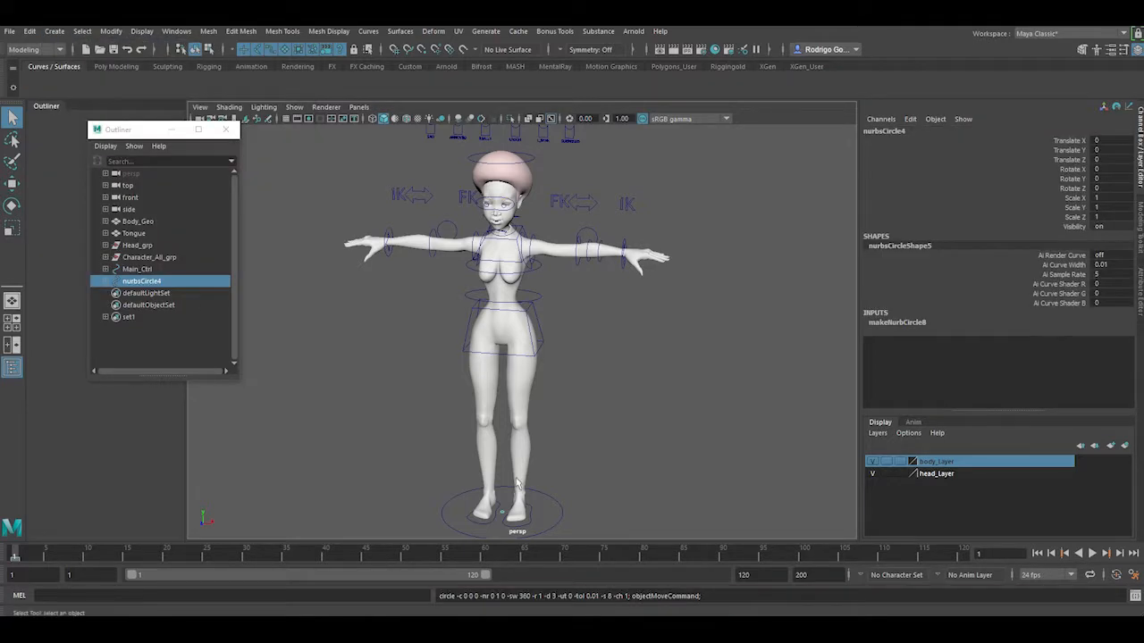
{"action": "left_click", "coordinate": [13, 229]}
{"action": "left_click_drag", "start_coordinate": [500, 511], "coordinate": [566, 516]}
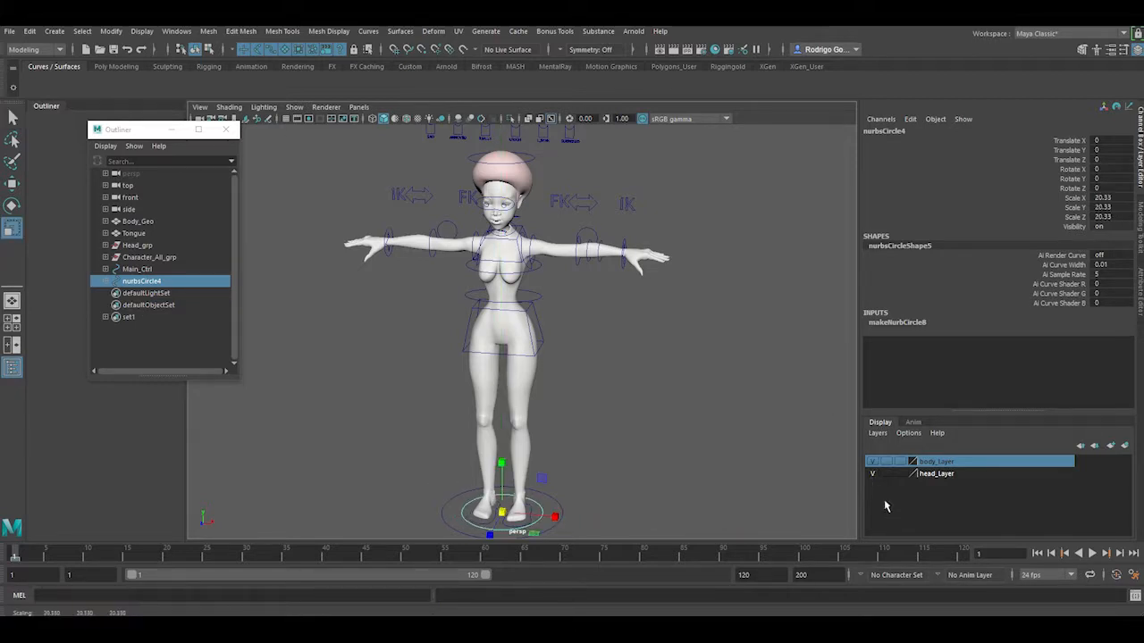
Hide body_Layer and turn on the display of joints in the perspective view.
{"action": "left_click", "coordinate": [872, 461]}
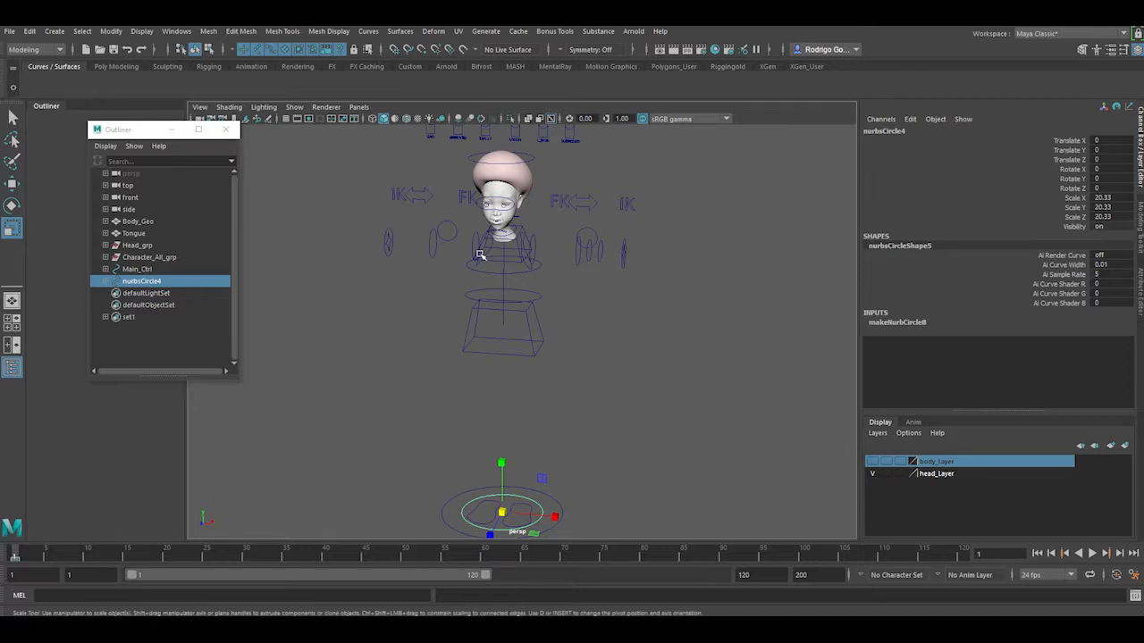
{"action": "left_click", "coordinate": [294, 107]}
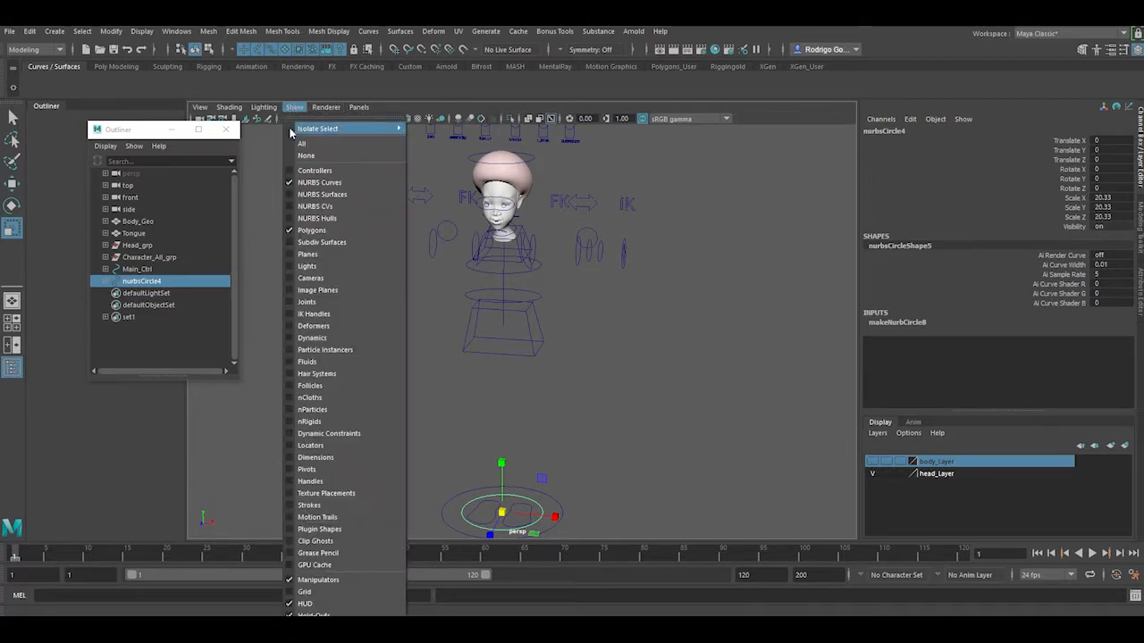
{"action": "left_click", "coordinate": [309, 301]}
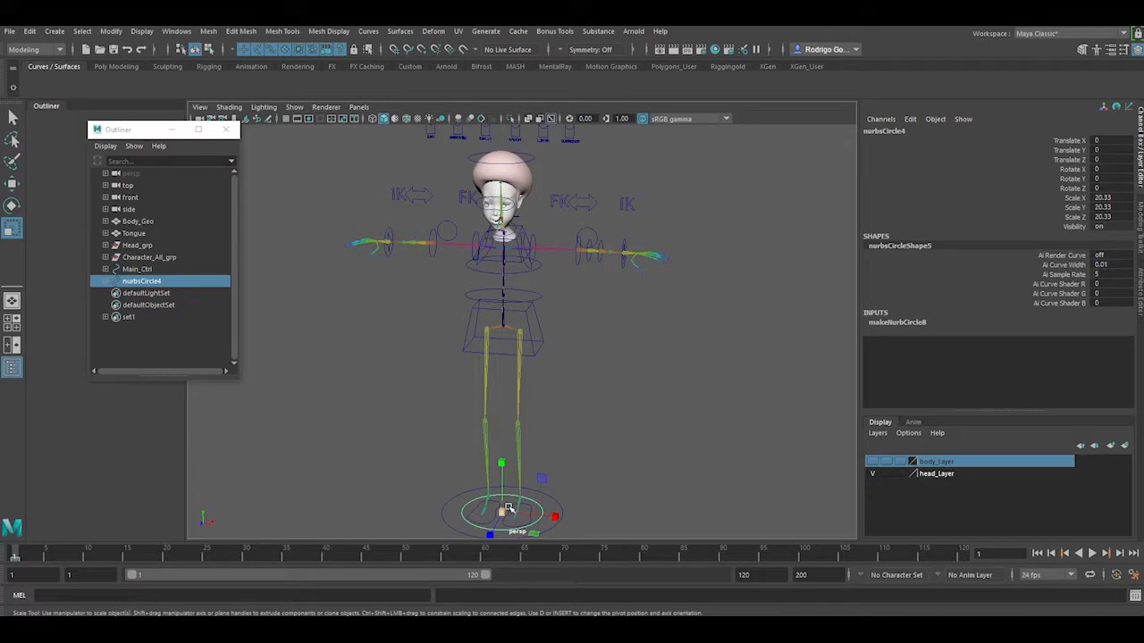
Move the new circle from the floor up to the hips, snapping its center to the root joint.
{"action": "key", "text": "w"}
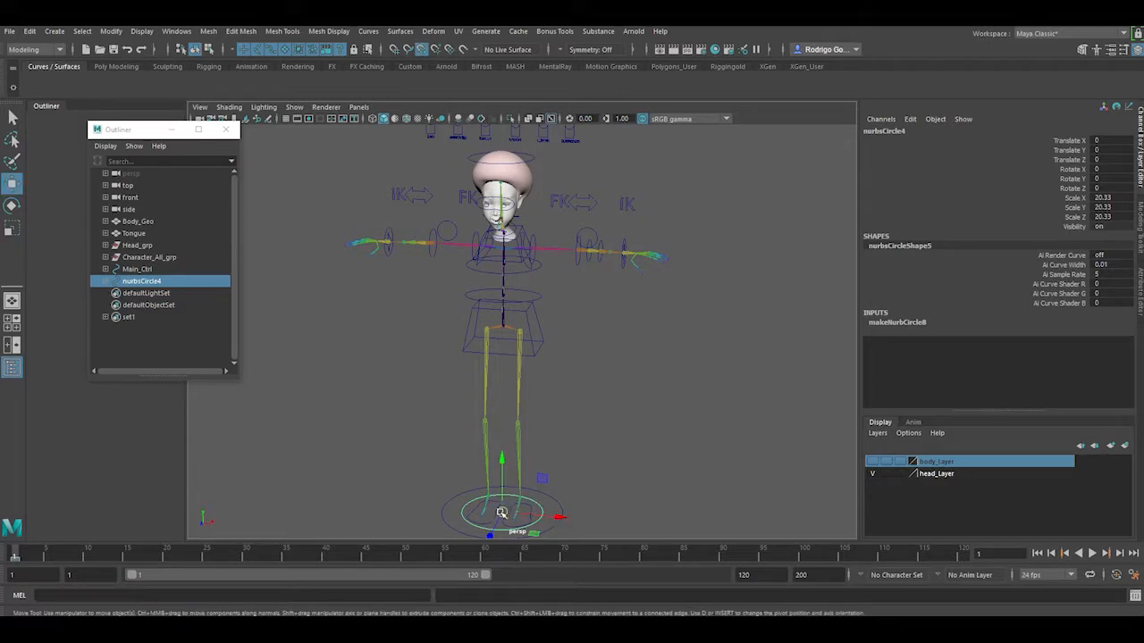
{"action": "left_click_drag", "start_coordinate": [502, 513], "coordinate": [505, 325]}
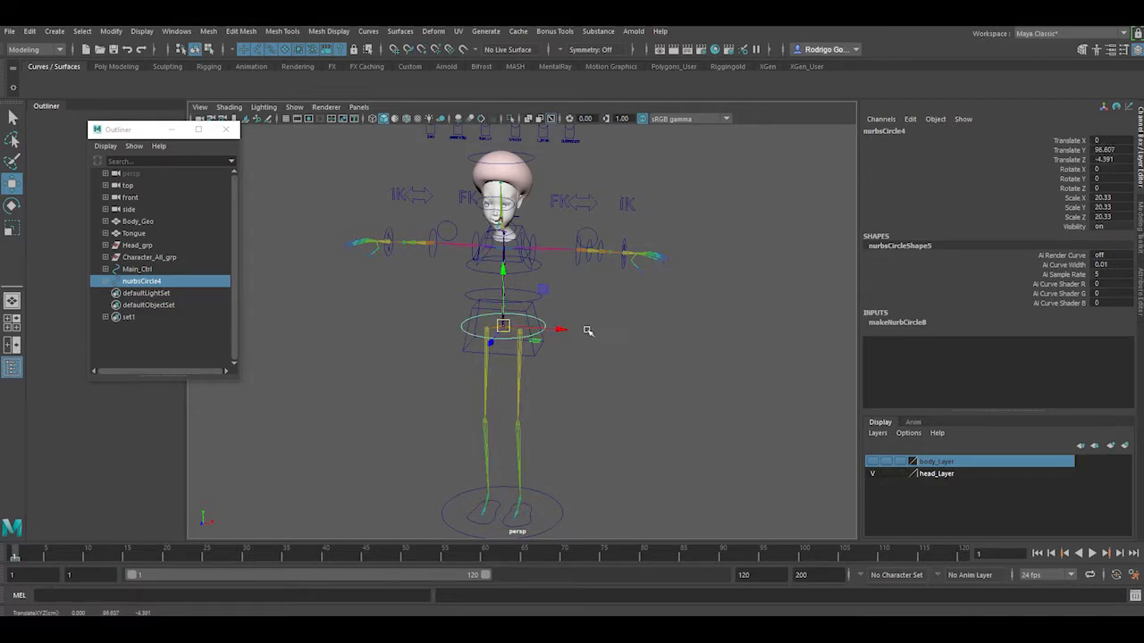
{"action": "key", "text": "f"}
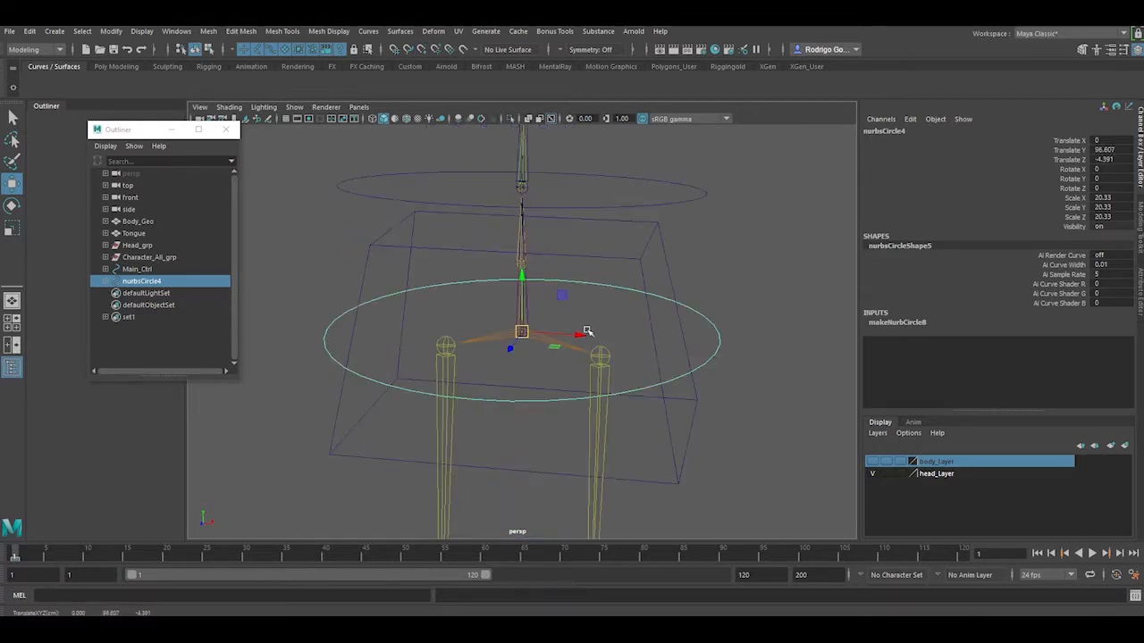
Rename the circle at the hips as FK_Root_Ctrl.
{"action": "double_click", "coordinate": [880, 133]}
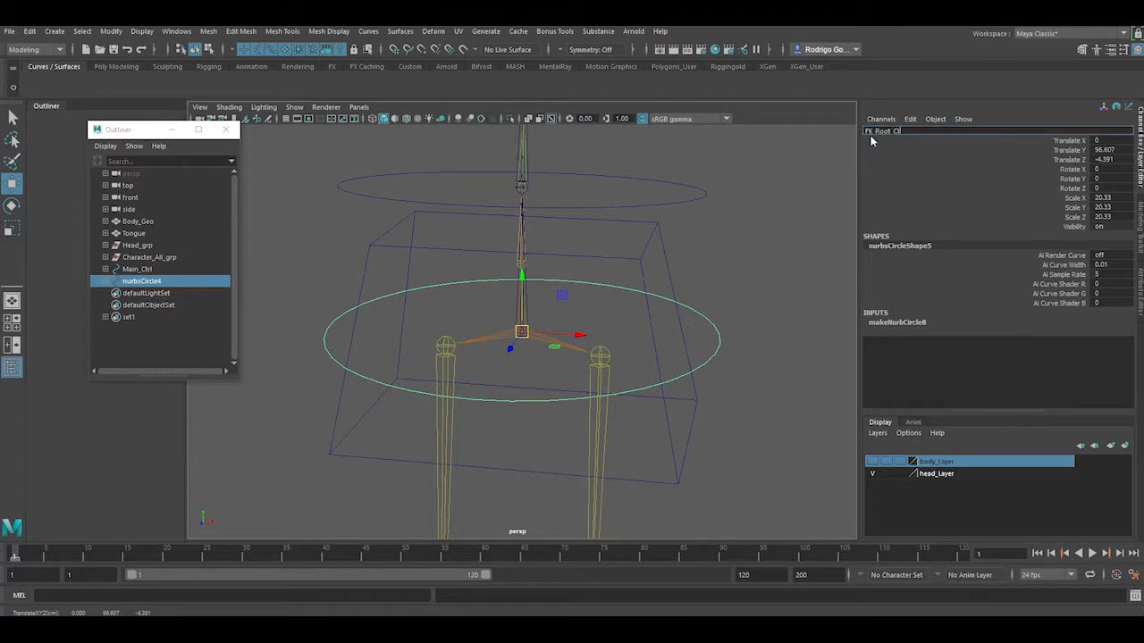
{"action": "type", "text": "FK_Root_Ctrl"}
{"action": "key", "text": "Return"}
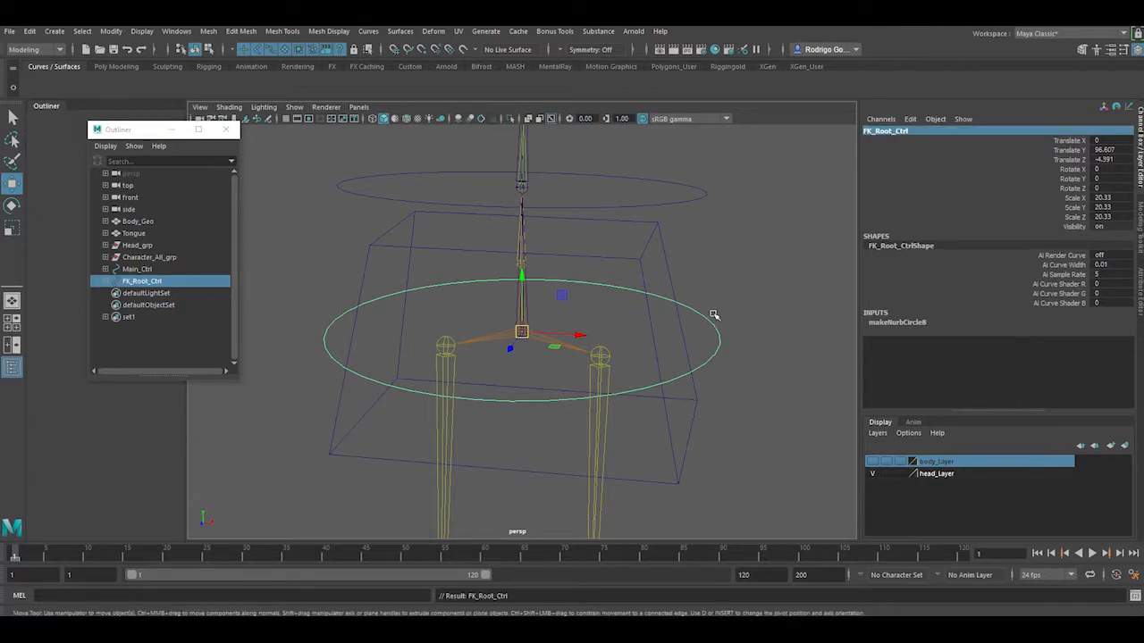
Group the FK_Root_Ctrl circle and name the group FK_Root_Ctrl_Grp.
{"action": "key", "text": "ctrl+g"}
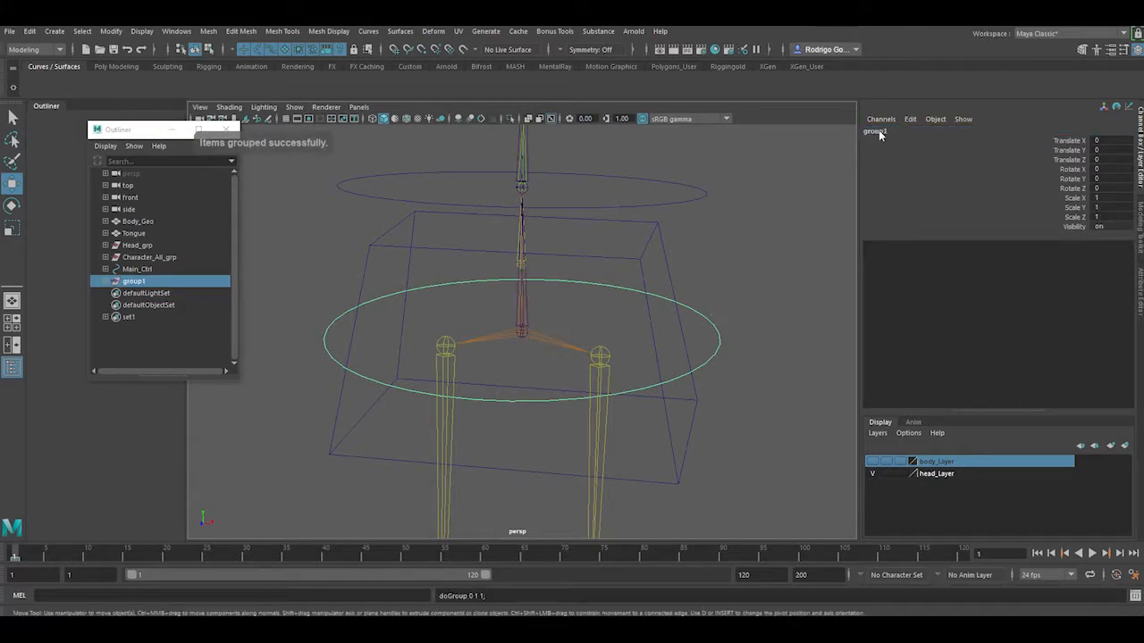
{"action": "double_click", "coordinate": [876, 131]}
{"action": "type", "text": "FK Foot Ctrl G"}
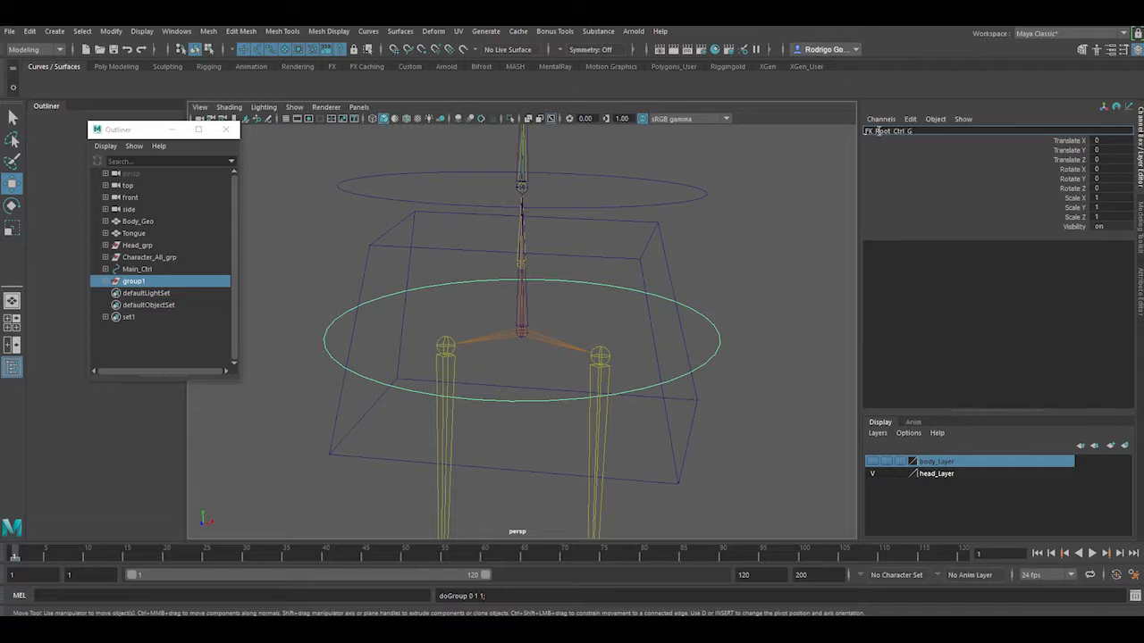
{"action": "type", "text": "K_Root_Ctrl_Grp"}
{"action": "key", "text": "Return"}
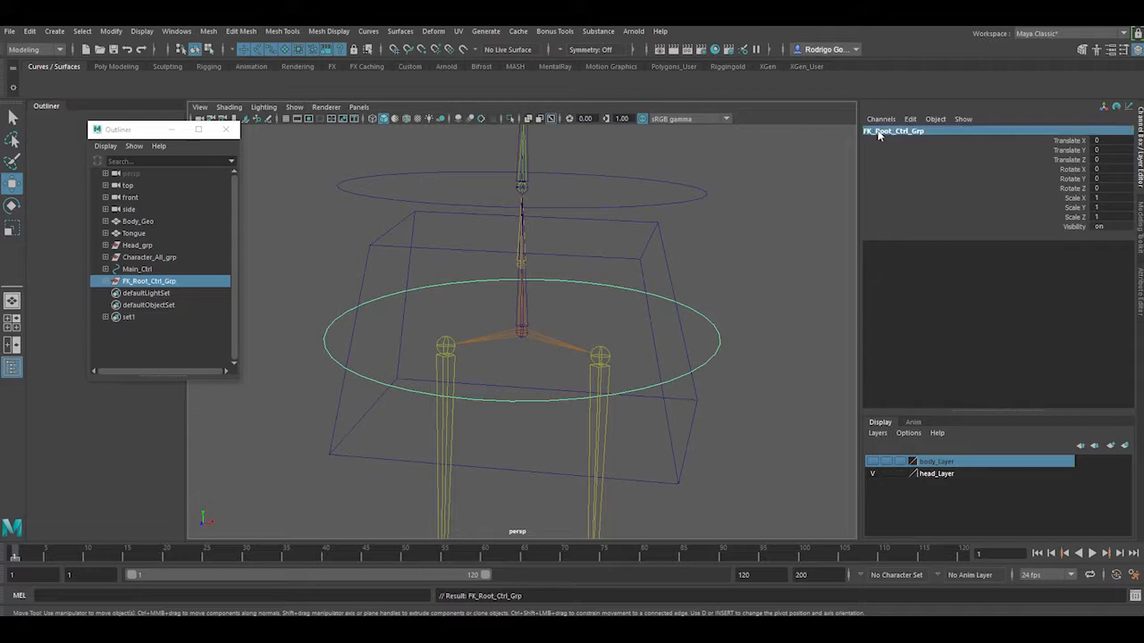
Center the pivot of FK_Root_Ctrl_Grp and freeze its transformations.
{"action": "left_click", "coordinate": [210, 67]}
{"action": "left_click", "coordinate": [433, 82]}
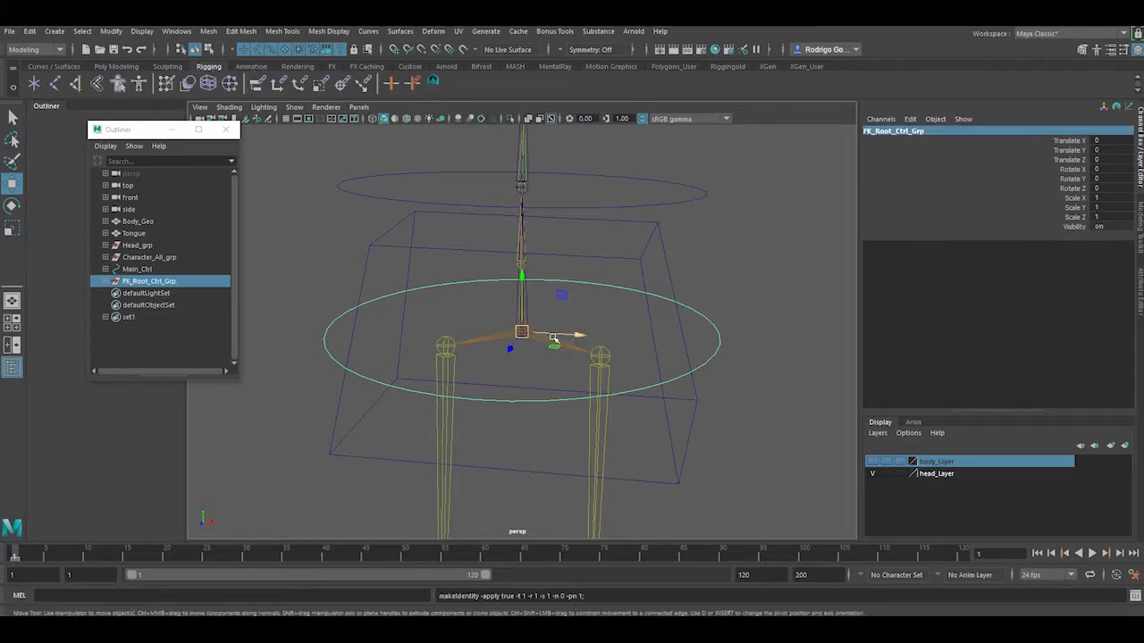
{"action": "left_click_drag", "start_coordinate": [608, 324], "coordinate": [572, 327], "text": "alt"}
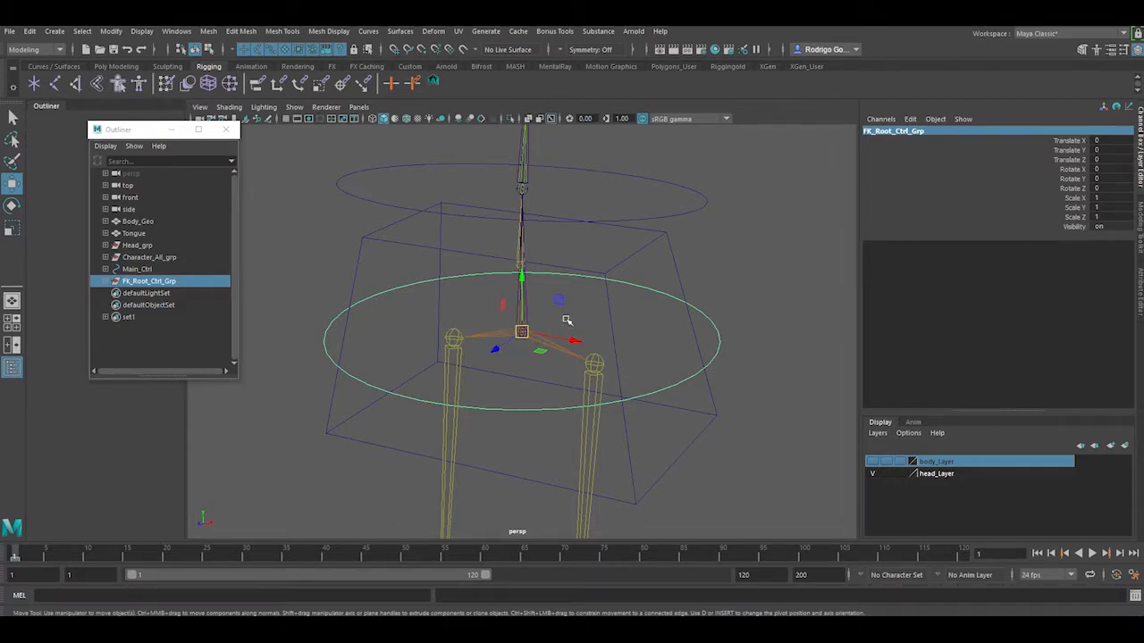
{"action": "left_click", "coordinate": [592, 312]}
Parent the FK_Root_jnt joint under the FK_Root_Ctrl circle.
{"action": "left_click_drag", "start_coordinate": [671, 299], "coordinate": [644, 362], "text": "alt"}
{"action": "left_click", "coordinate": [534, 193]}
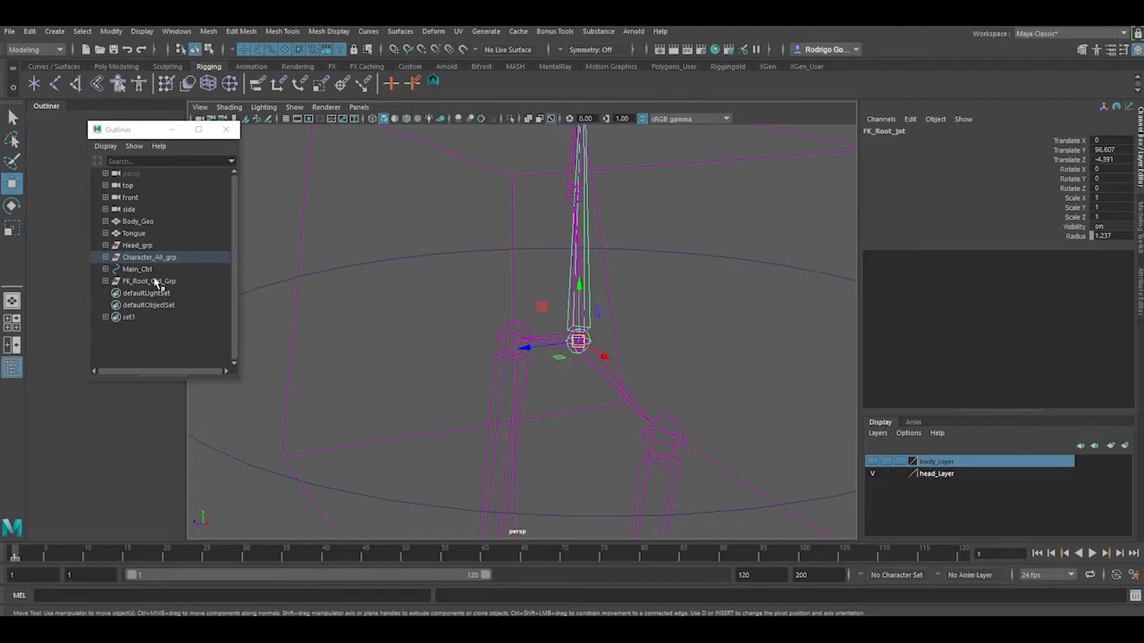
{"action": "key", "text": "f"}
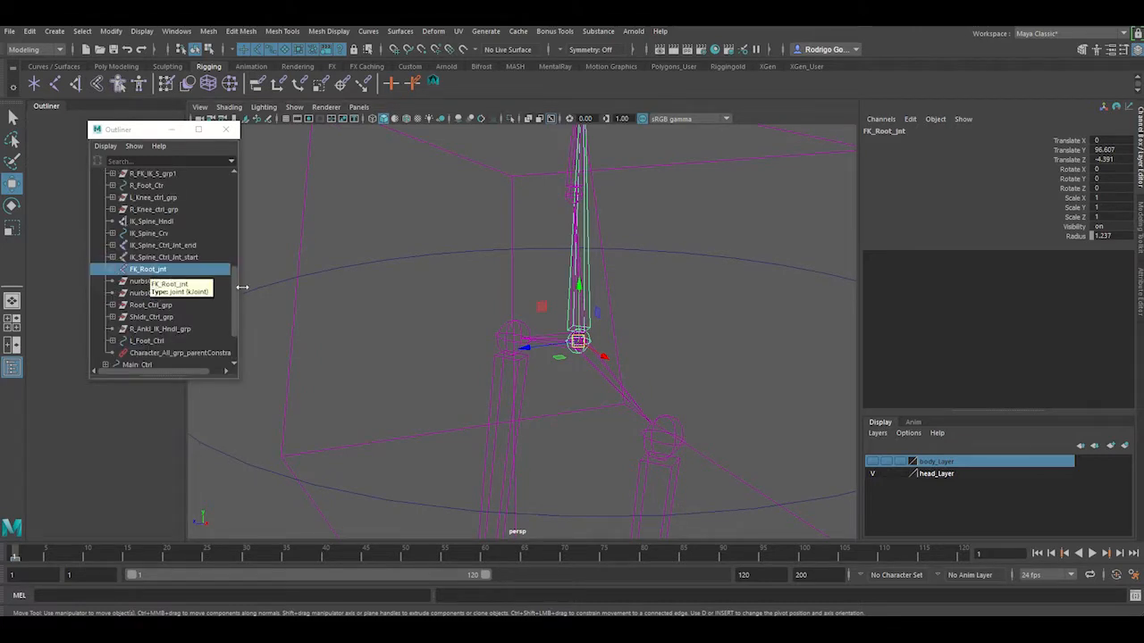
{"action": "left_click_drag", "start_coordinate": [454, 311], "coordinate": [325, 302], "text": "alt"}
{"action": "left_click", "coordinate": [323, 313]}
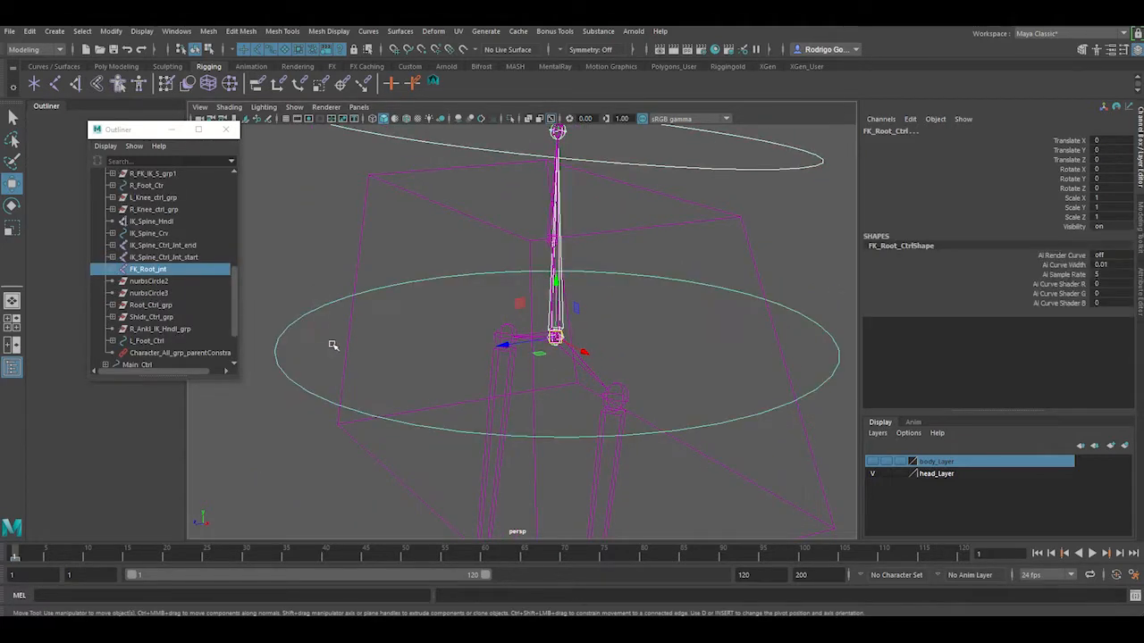
{"action": "key", "text": "p"}
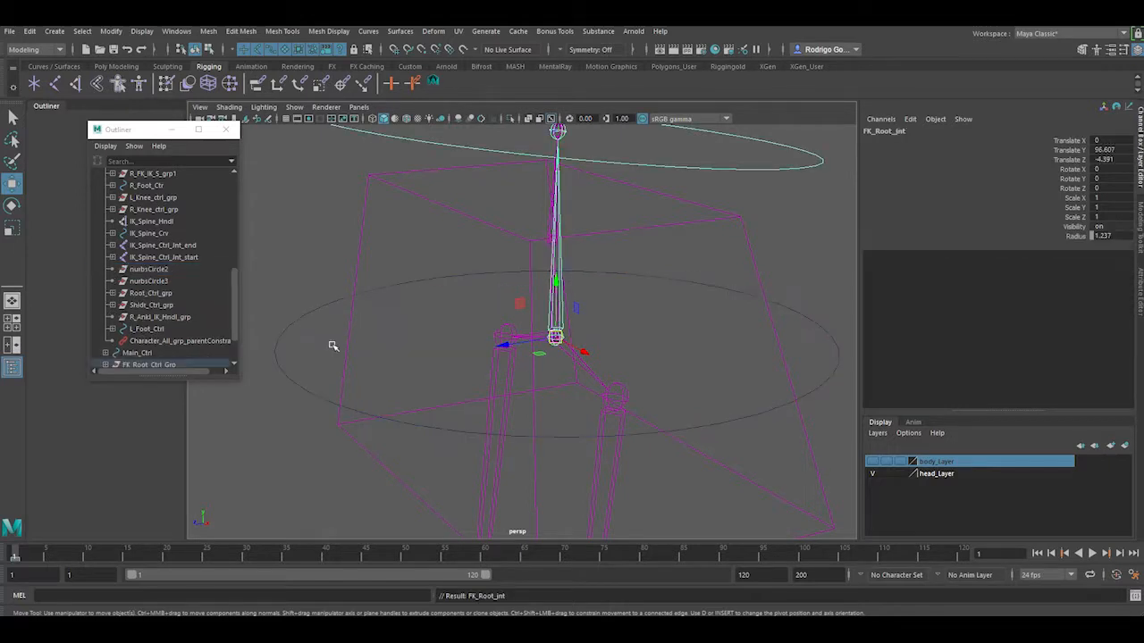
Place FK_Root_Ctrl_Grp inside Character_All_grp in the scene hierarchy and clear the selection.
{"action": "left_click_drag", "start_coordinate": [310, 352], "coordinate": [241, 429]}
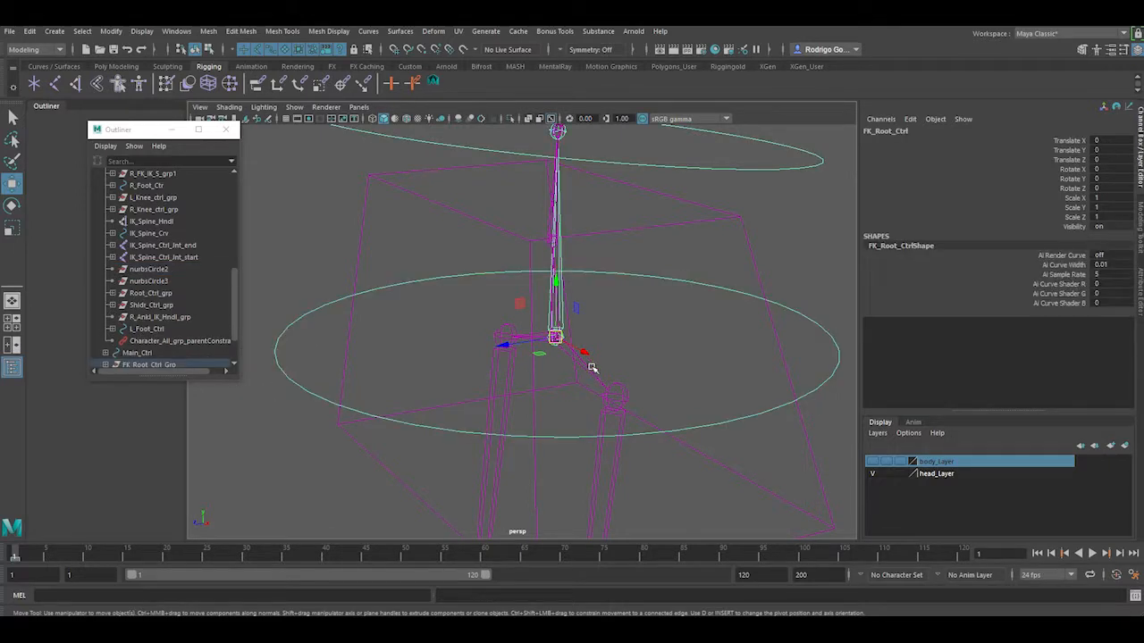
{"action": "left_click_drag", "start_coordinate": [592, 368], "coordinate": [474, 327], "text": "alt"}
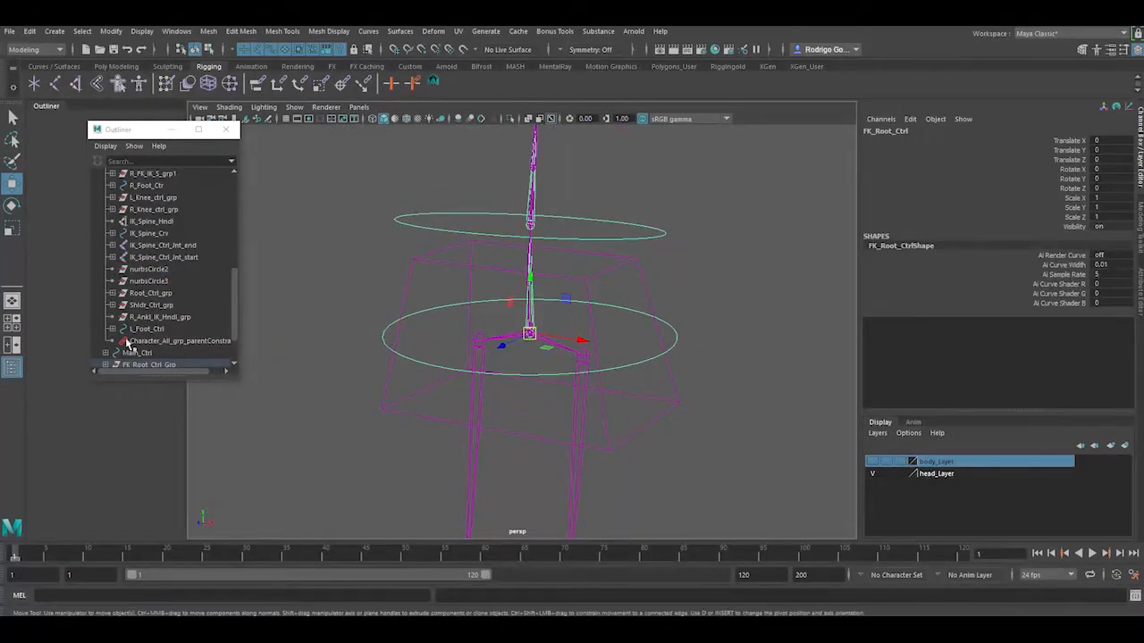
{"action": "scroll", "coordinate": [148, 330], "scroll_direction": "down", "scroll_amount": 2}
{"action": "left_click", "coordinate": [149, 306]}
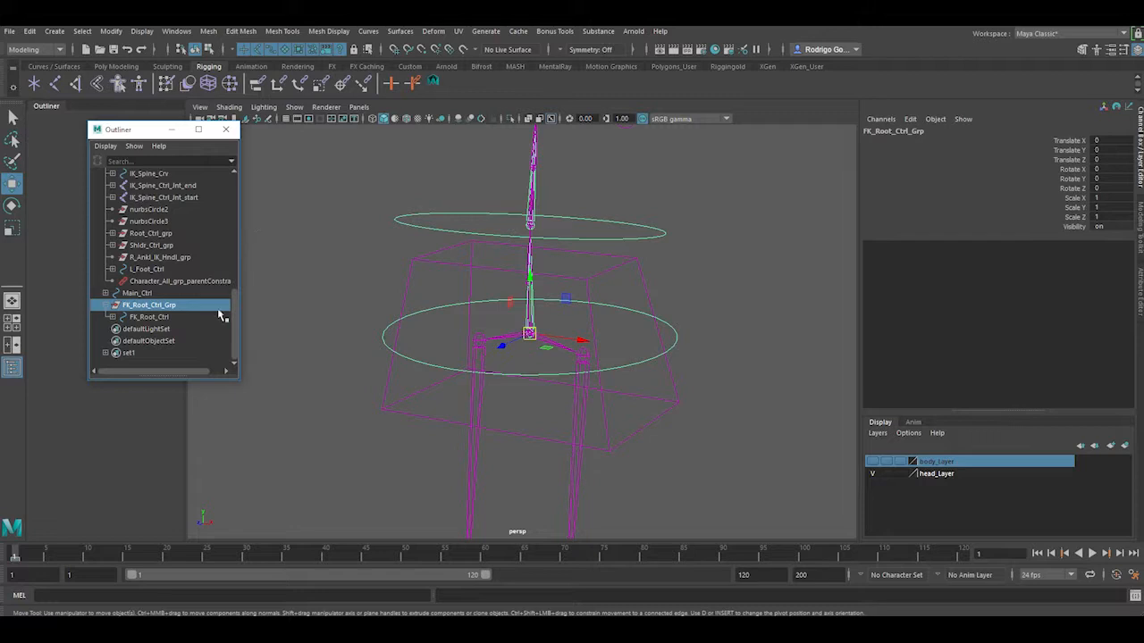
{"action": "left_click", "coordinate": [105, 305]}
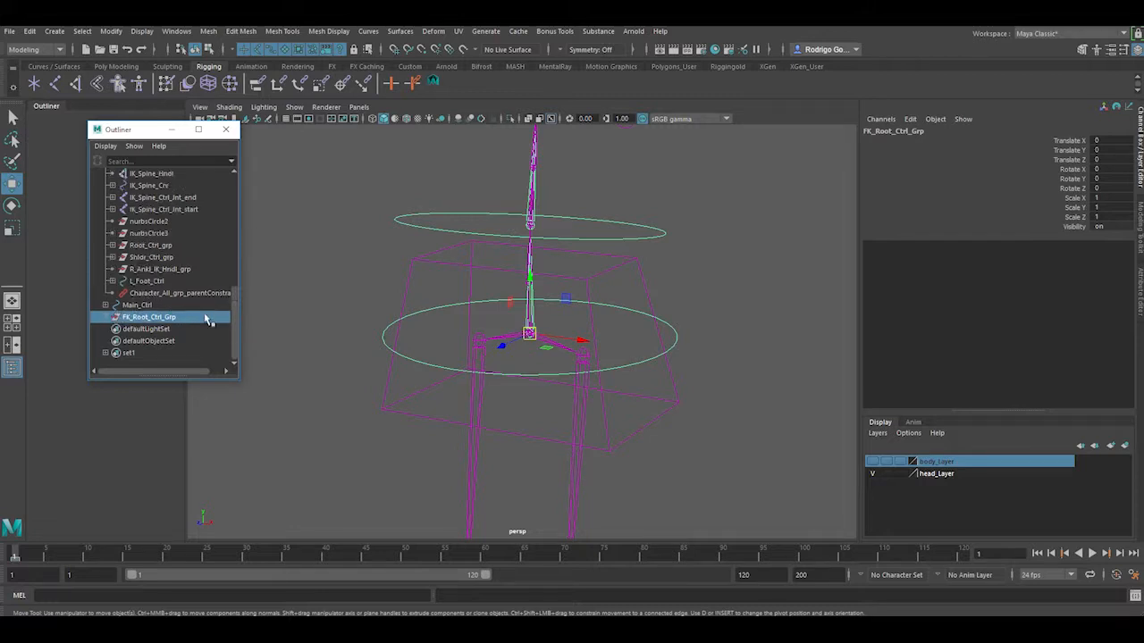
{"action": "left_click_drag", "start_coordinate": [238, 317], "coordinate": [232, 187]}
{"action": "left_click", "coordinate": [105, 257]}
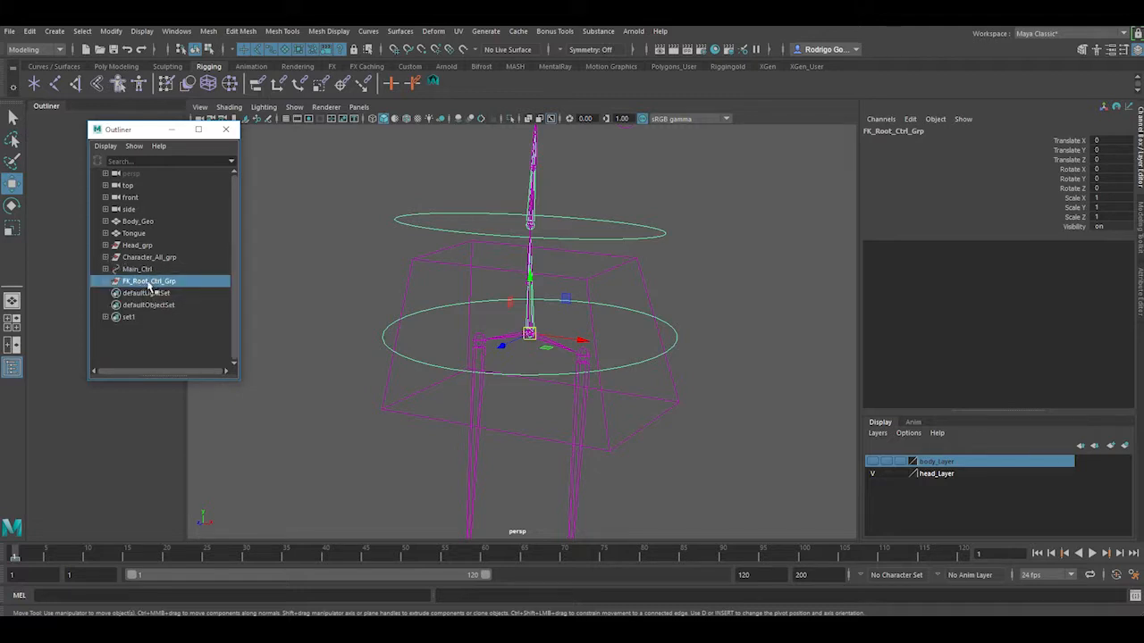
{"action": "middle_click_drag", "start_coordinate": [152, 282], "coordinate": [150, 259]}
{"action": "left_click", "coordinate": [150, 257]}
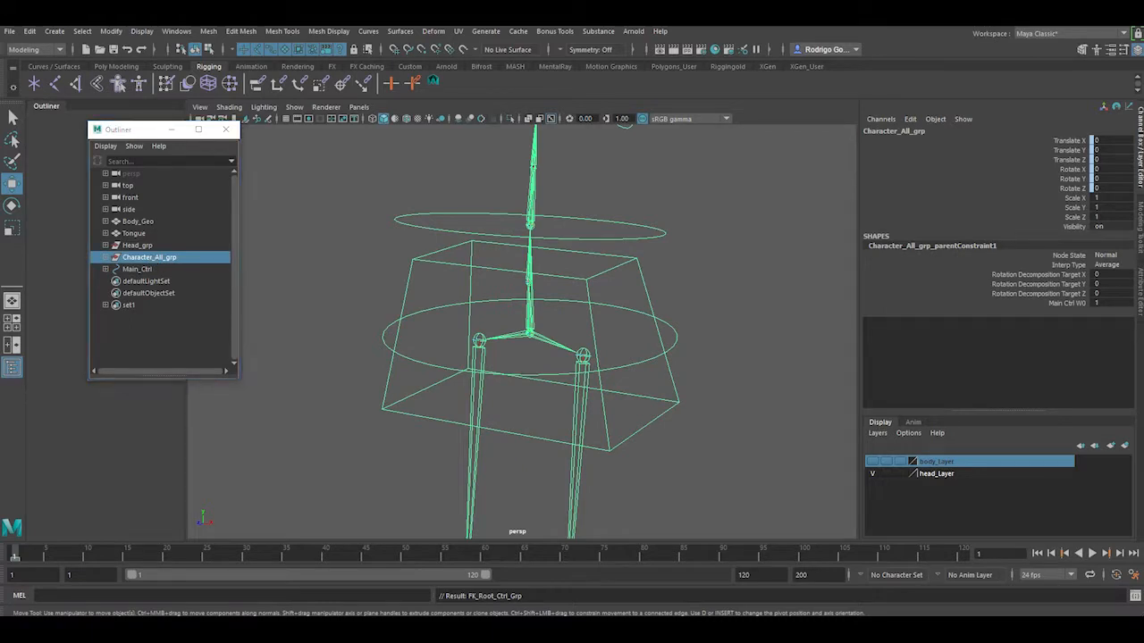
{"action": "left_click", "coordinate": [745, 326]}
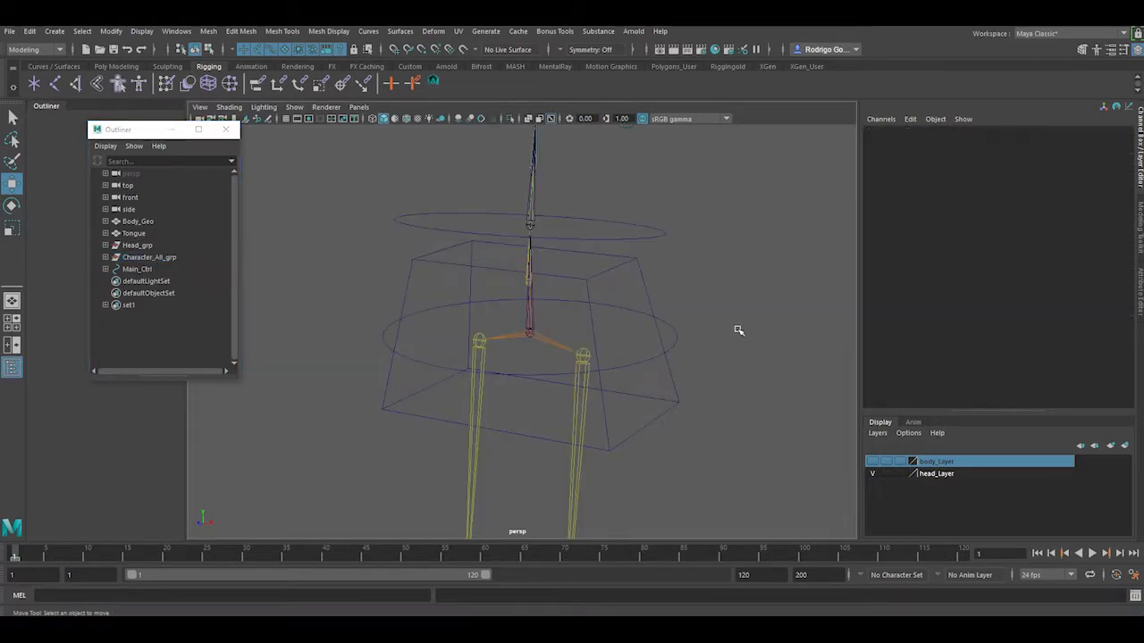
Test the rig by moving the FK_Root_Ctrl circle around, and undo the movement.
{"action": "right_click_drag", "start_coordinate": [735, 324], "coordinate": [590, 311], "text": "alt"}
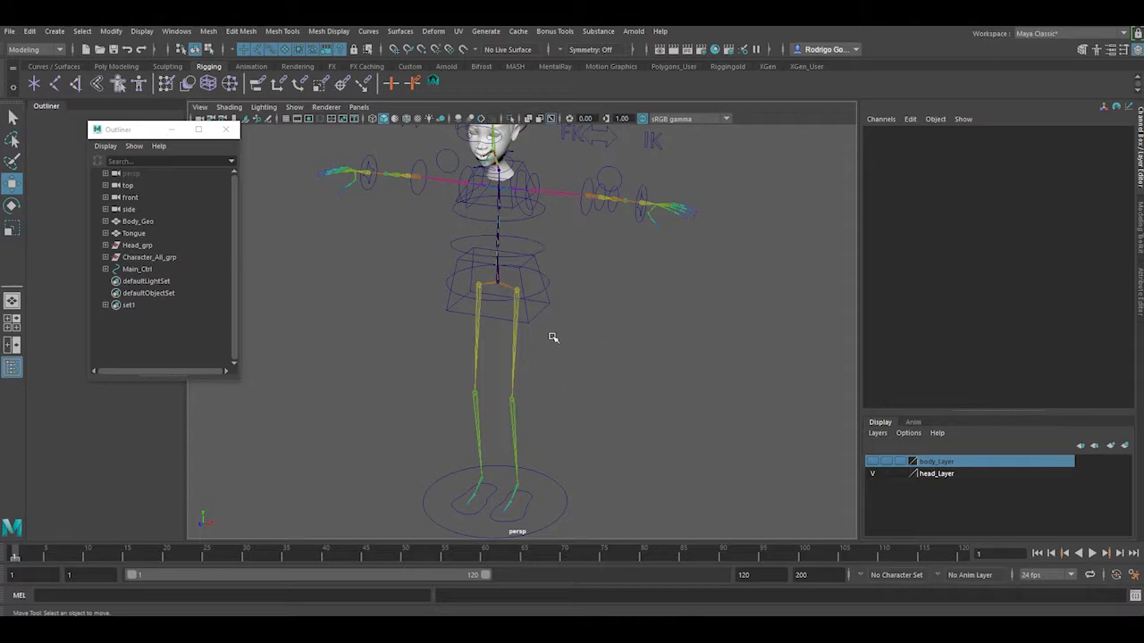
{"action": "left_click_drag", "start_coordinate": [588, 344], "coordinate": [542, 330], "text": "alt"}
{"action": "left_click", "coordinate": [554, 283]}
{"action": "key", "text": "ctrl+z"}
{"action": "key", "text": "ctrl+z"}
{"action": "key", "text": "ctrl+z"}
{"action": "key", "text": "ctrl+z"}
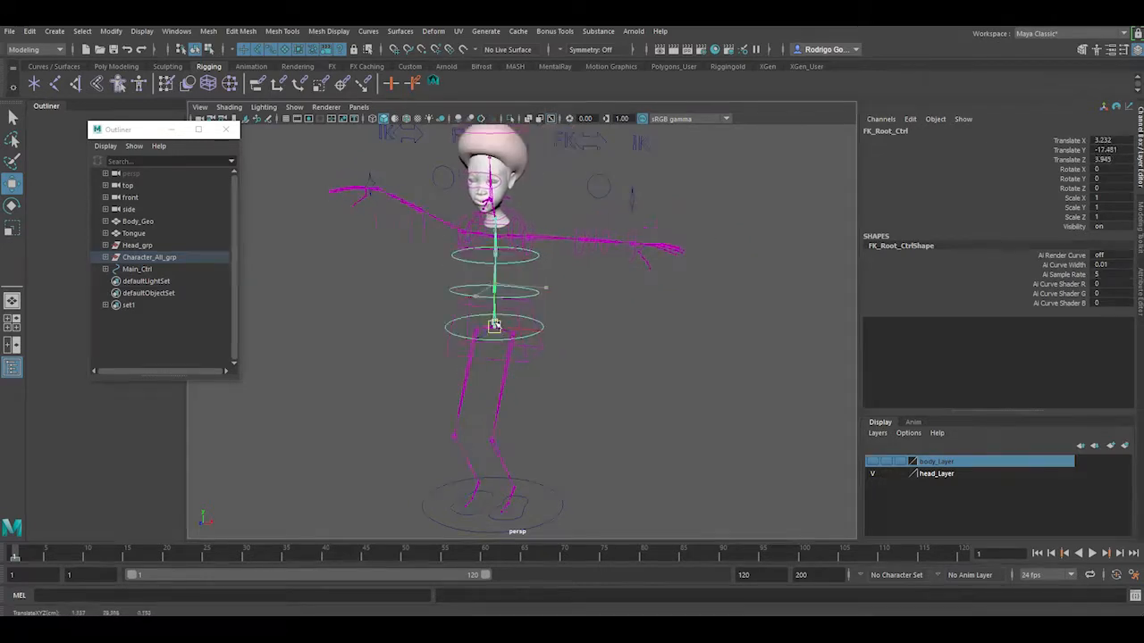
Test-rotate the FK_Spine_01 control above the hips and undo the rotation.
{"action": "scroll", "coordinate": [533, 247], "scroll_direction": "up", "scroll_amount": 3}
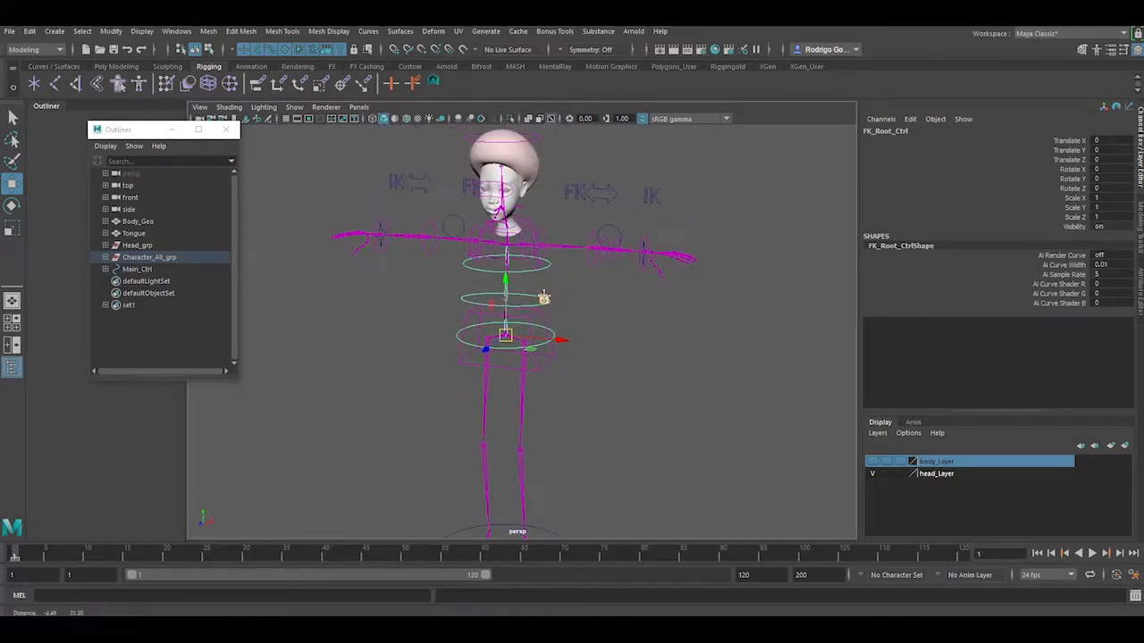
{"action": "left_click", "coordinate": [554, 293]}
{"action": "key", "text": "e"}
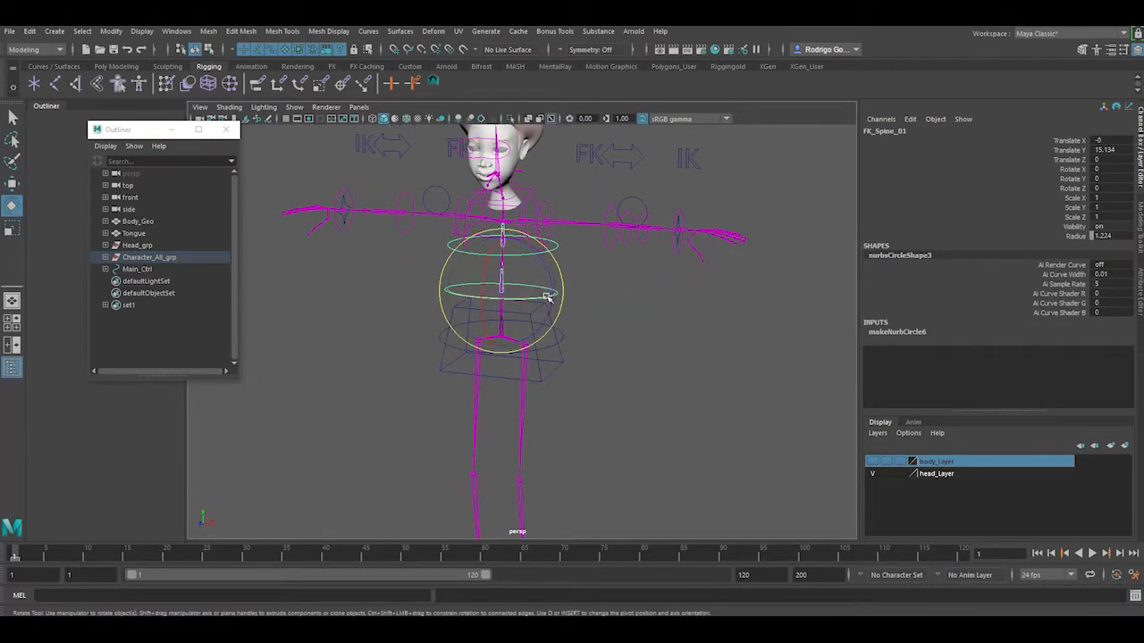
{"action": "left_click_drag", "start_coordinate": [561, 308], "coordinate": [601, 342]}
{"action": "key", "text": "ctrl+z"}
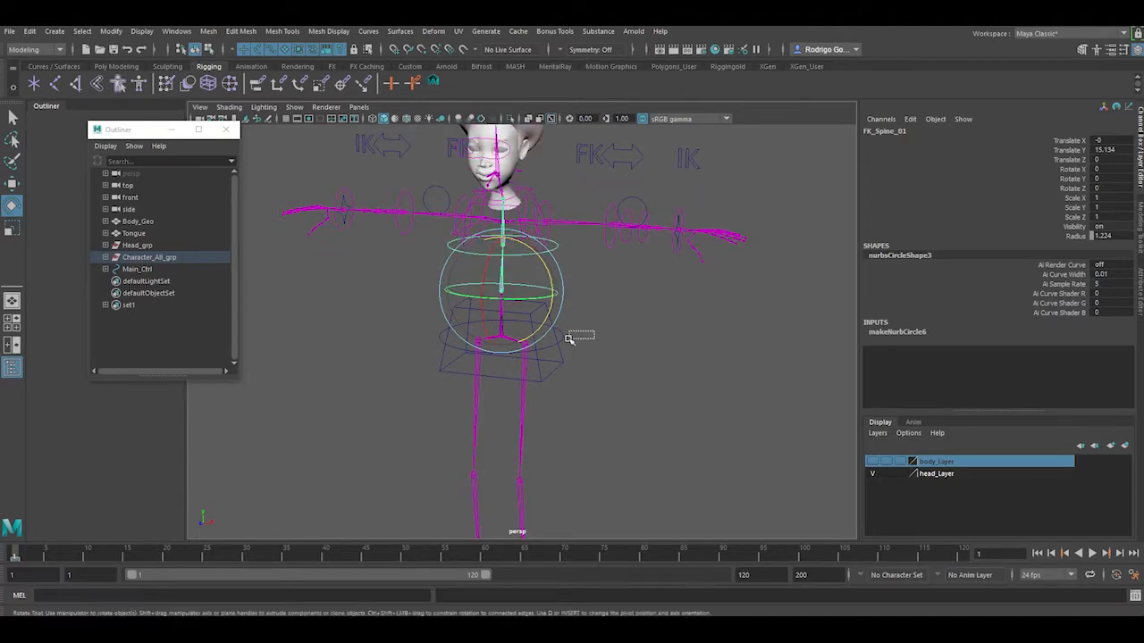
Test-rotate the FK_Root_Ctrl circle at the hips, undo the rotation and return to the Select tool.
{"action": "left_click", "coordinate": [556, 334]}
{"action": "mouse_move", "coordinate": [541, 306]}
{"action": "left_mouse_down"}
{"action": "mouse_move", "coordinate": [522, 300]}
{"action": "mouse_move", "coordinate": [529, 327]}
{"action": "mouse_move", "coordinate": [526, 309]}
{"action": "left_mouse_up"}
{"action": "key", "text": "ctrl+z"}
{"action": "left_click_drag", "start_coordinate": [613, 355], "coordinate": [628, 363], "text": "alt"}
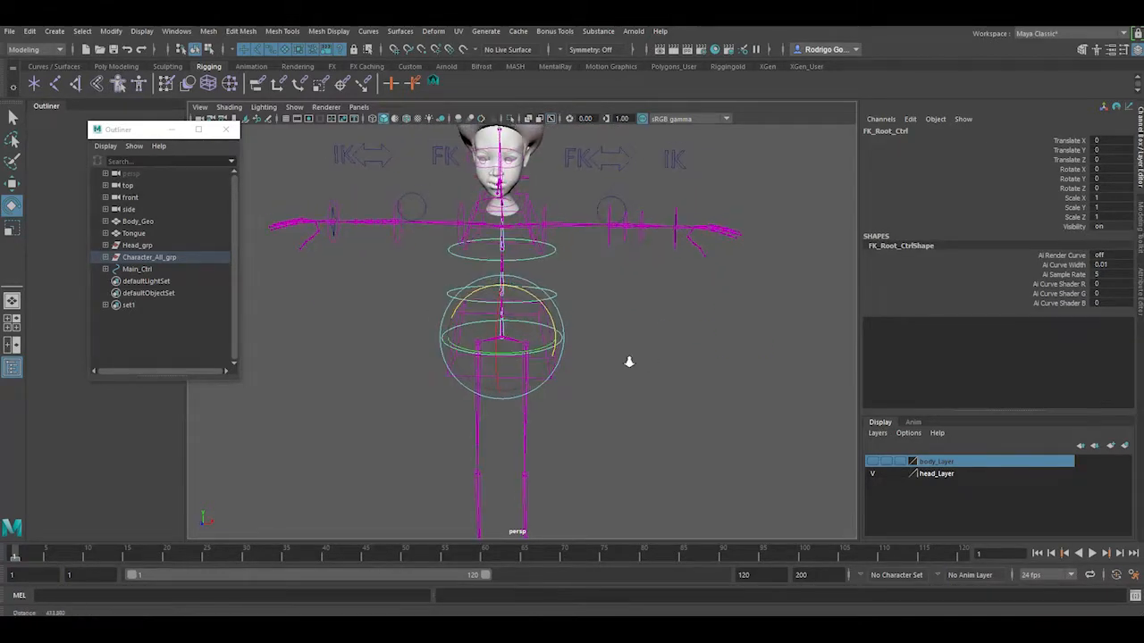
{"action": "right_click_drag", "start_coordinate": [628, 363], "coordinate": [604, 355], "text": "alt"}
{"action": "middle_click_drag", "start_coordinate": [604, 354], "coordinate": [609, 344], "text": "alt"}
{"action": "left_click", "coordinate": [12, 118]}
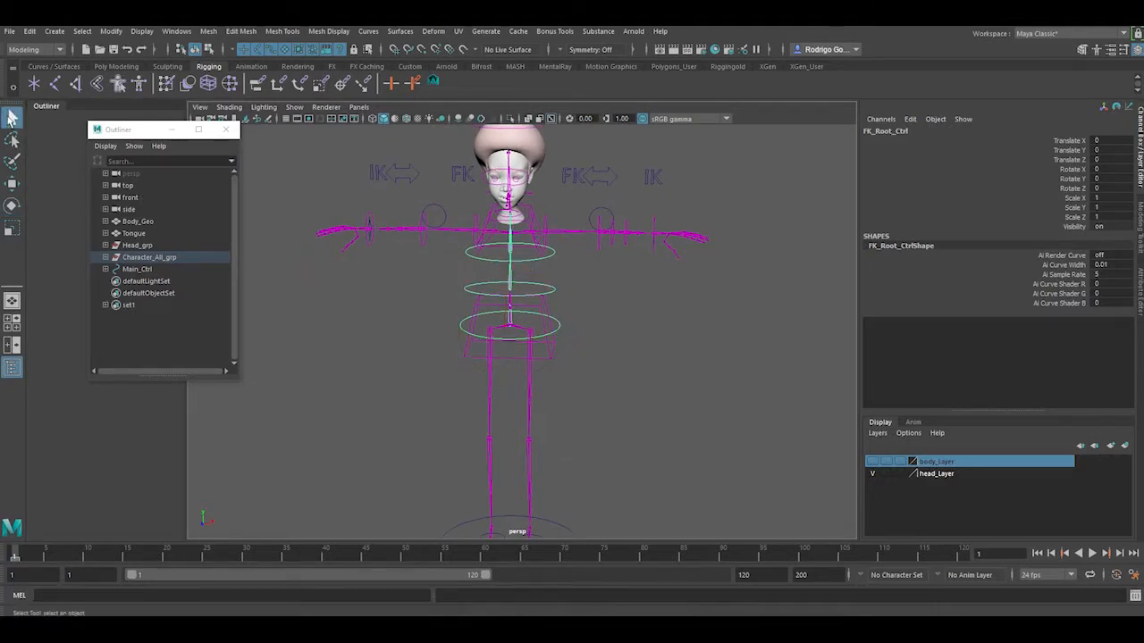
Add a keyable float attribute IK_Spine_Switch to Main_Ctrl, with minimum 0, maximum 1 and default 0.
{"action": "left_click", "coordinate": [291, 349]}
{"action": "left_click_drag", "start_coordinate": [396, 372], "coordinate": [417, 343], "text": "alt"}
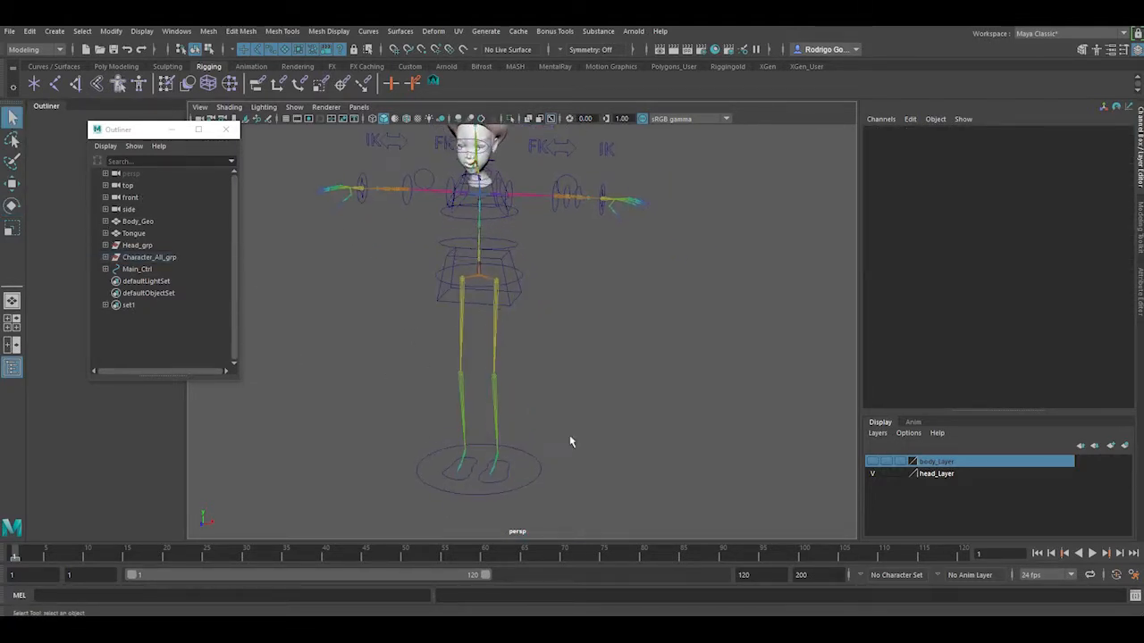
{"action": "left_click", "coordinate": [541, 480]}
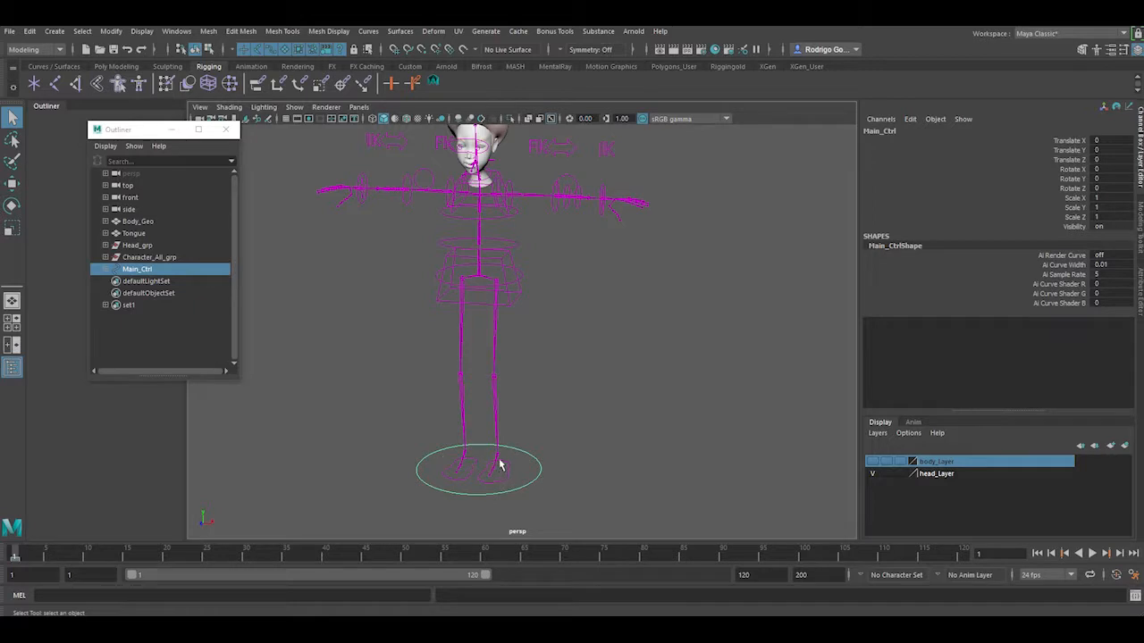
{"action": "left_click", "coordinate": [910, 119]}
{"action": "left_click", "coordinate": [950, 218]}
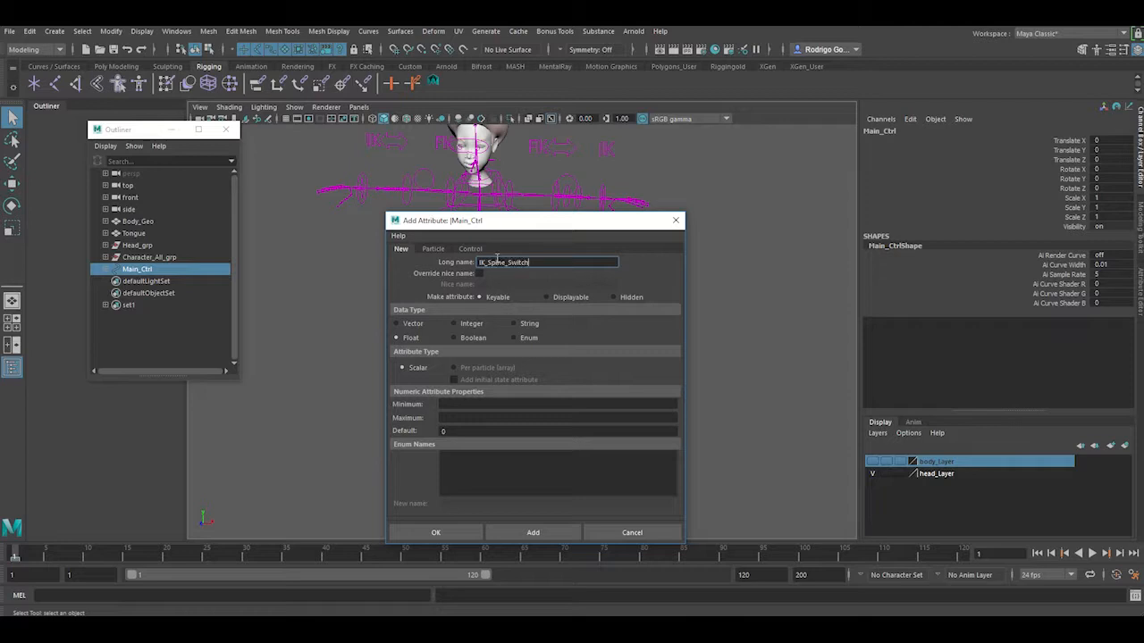
{"action": "left_click", "coordinate": [450, 406]}
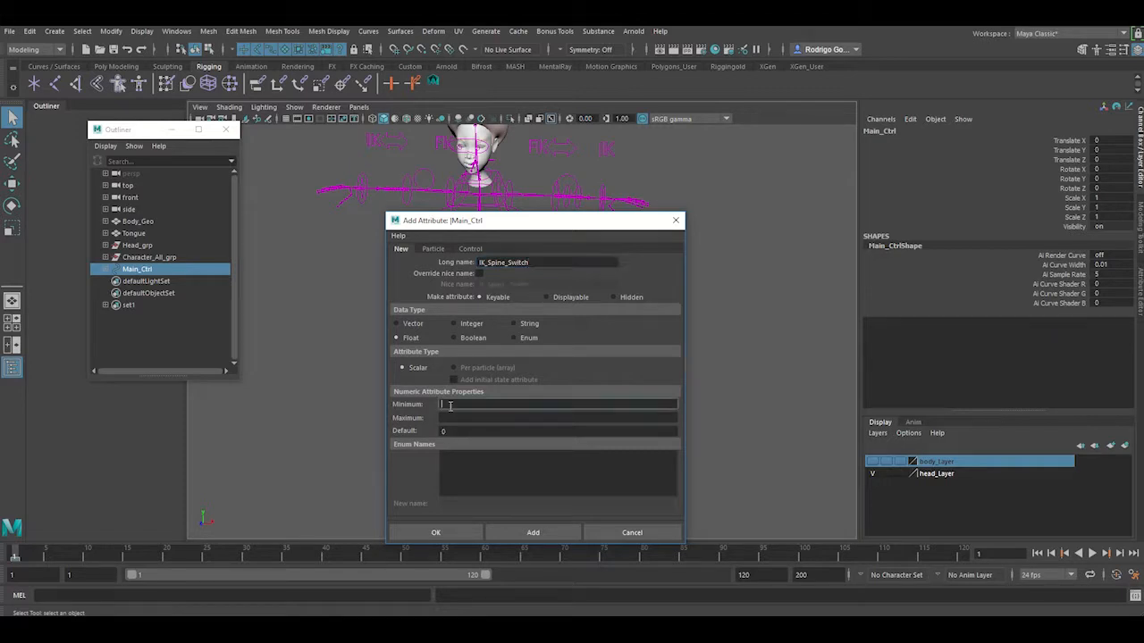
{"action": "left_click", "coordinate": [446, 419]}
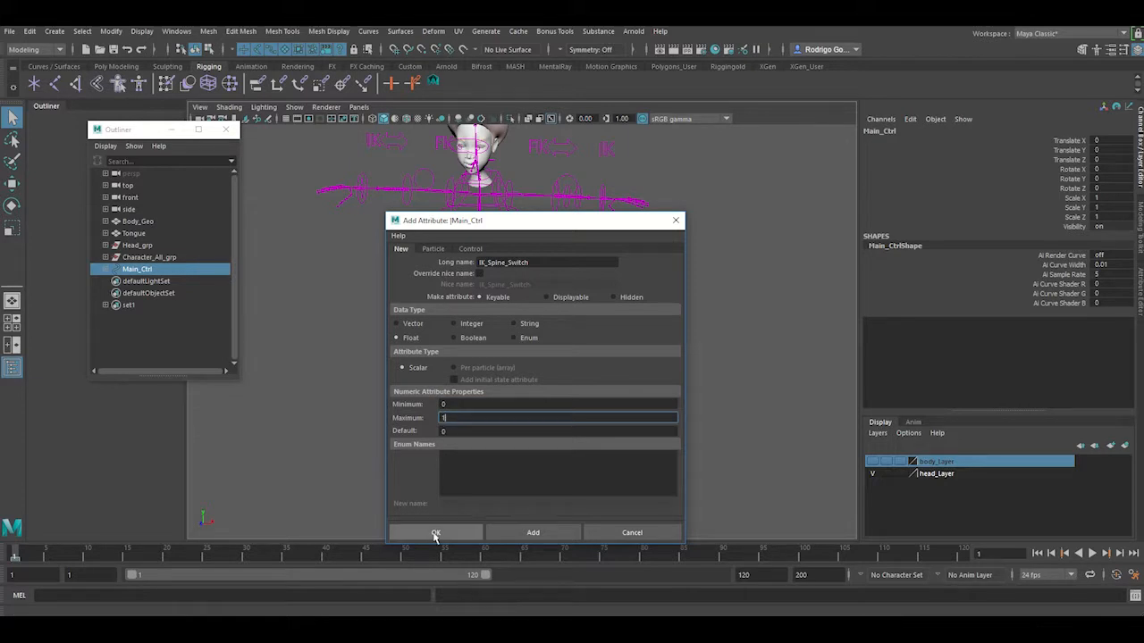
{"action": "left_click", "coordinate": [435, 534]}
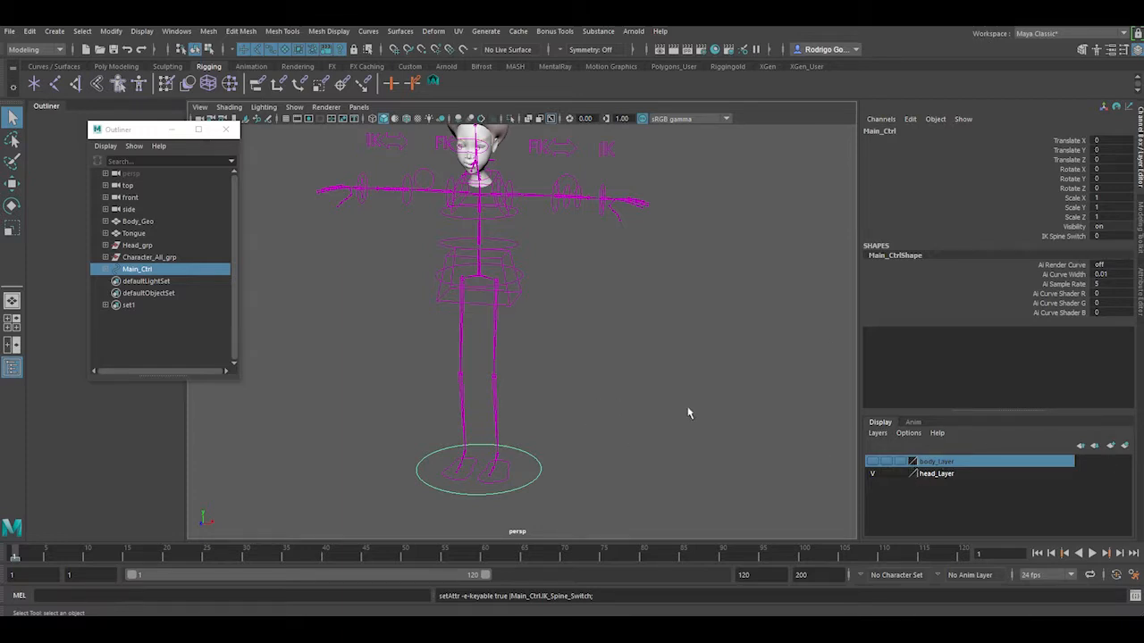
Check the shoulder, root, FK spine and FK root controls by selecting them one after another.
{"action": "left_click", "coordinate": [497, 177]}
{"action": "left_click", "coordinate": [523, 292]}
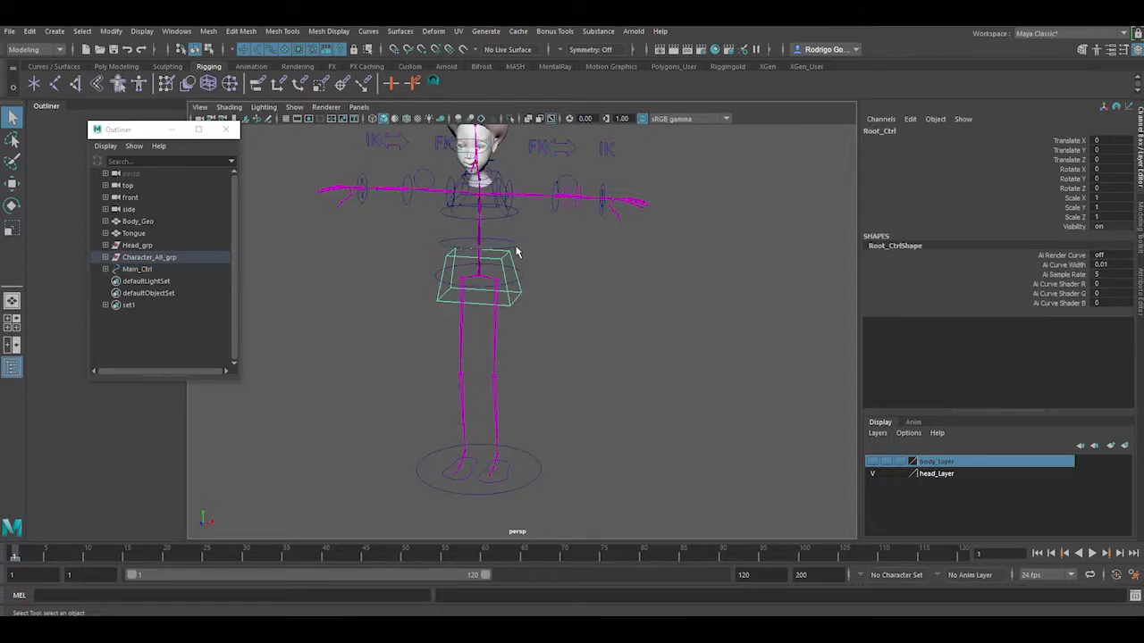
{"action": "left_click", "coordinate": [515, 250]}
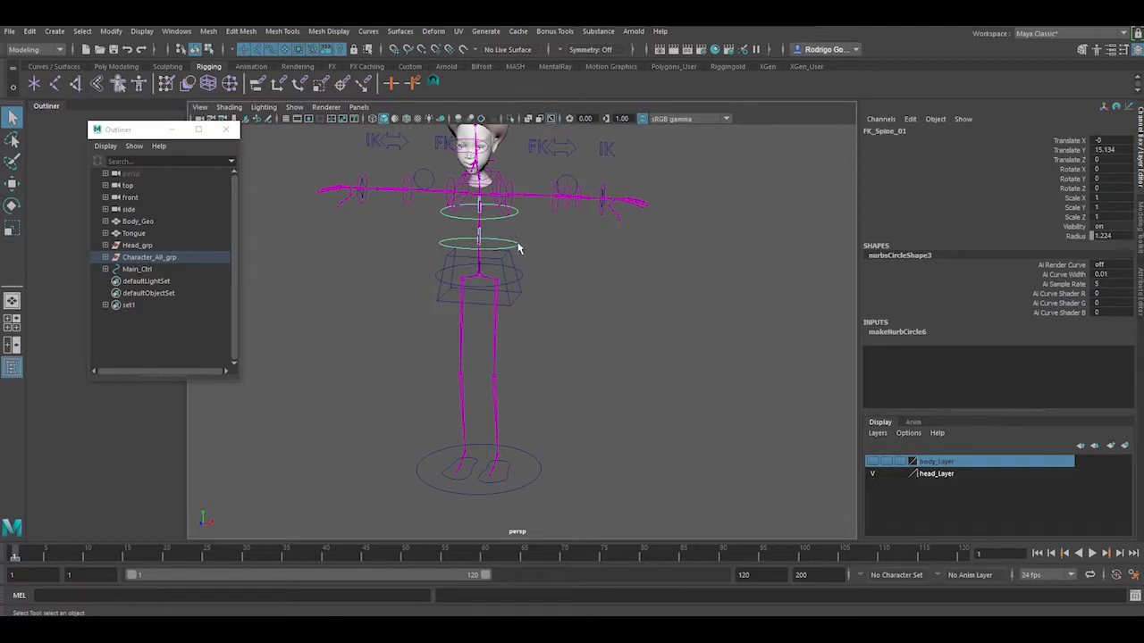
{"action": "left_click", "coordinate": [522, 296]}
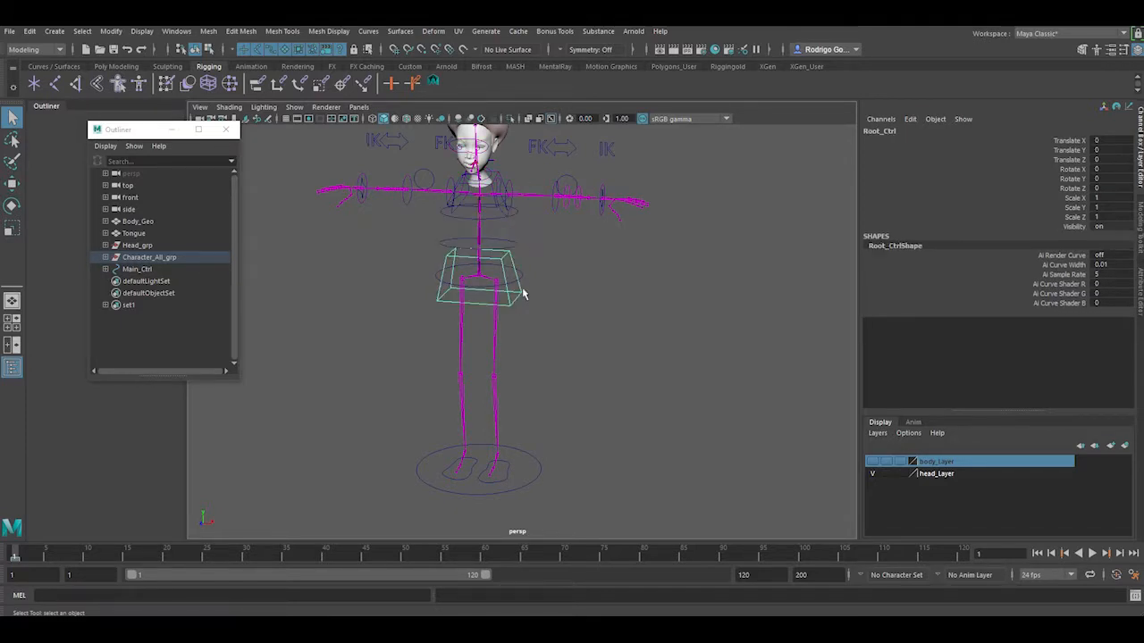
{"action": "left_click", "coordinate": [524, 278]}
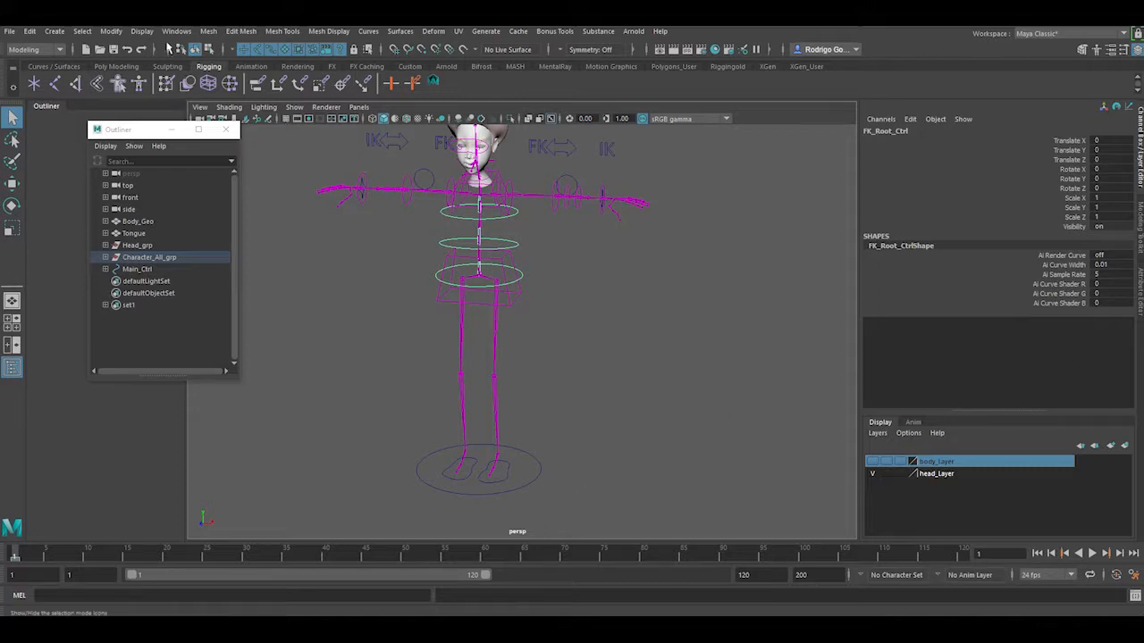
Open the Connection Editor, load Main_Ctrl as the source and choose its IK_Spine_Switch output.
{"action": "left_click", "coordinate": [175, 32]}
{"action": "mouse_move", "coordinate": [174, 74]}
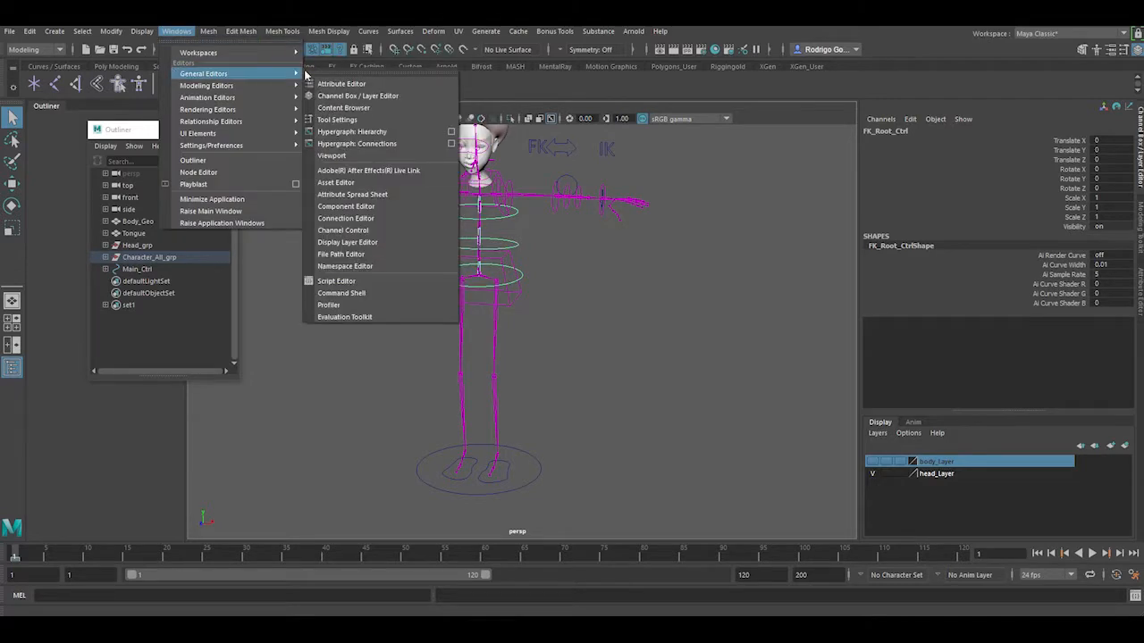
{"action": "left_click", "coordinate": [374, 219]}
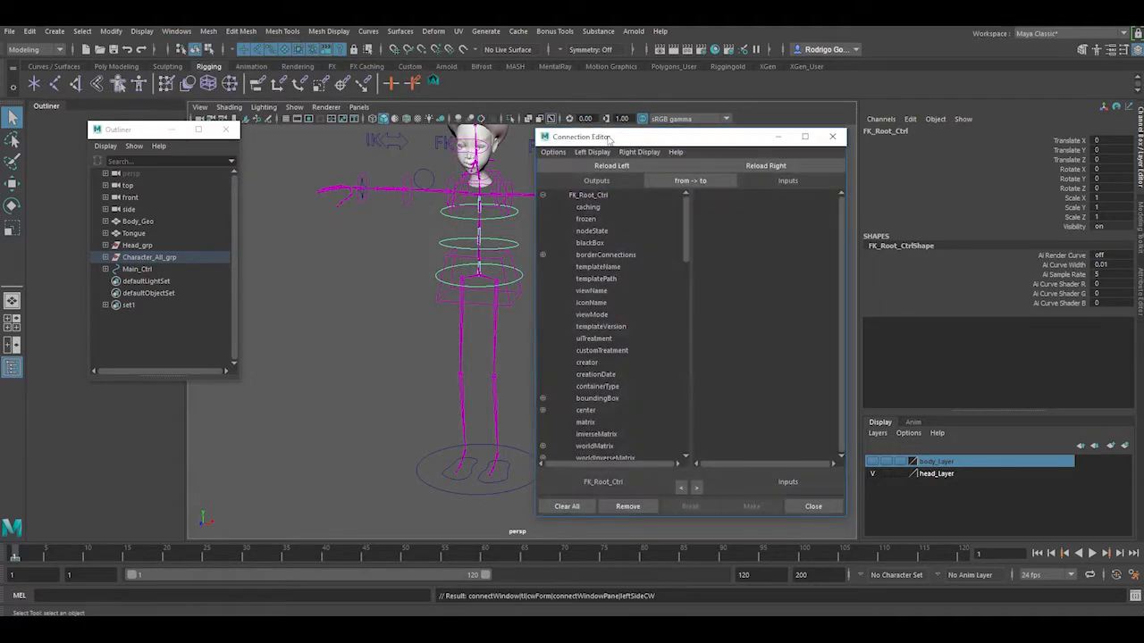
{"action": "left_click_drag", "start_coordinate": [607, 138], "coordinate": [753, 136]}
{"action": "left_click_drag", "start_coordinate": [582, 396], "coordinate": [532, 486]}
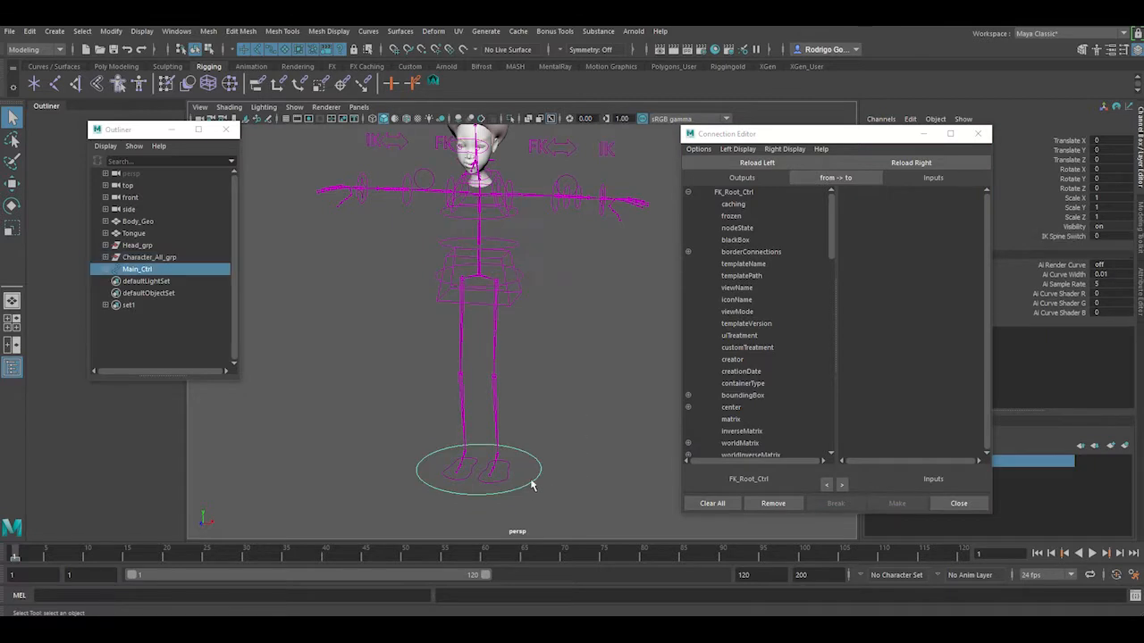
{"action": "left_click", "coordinate": [756, 163]}
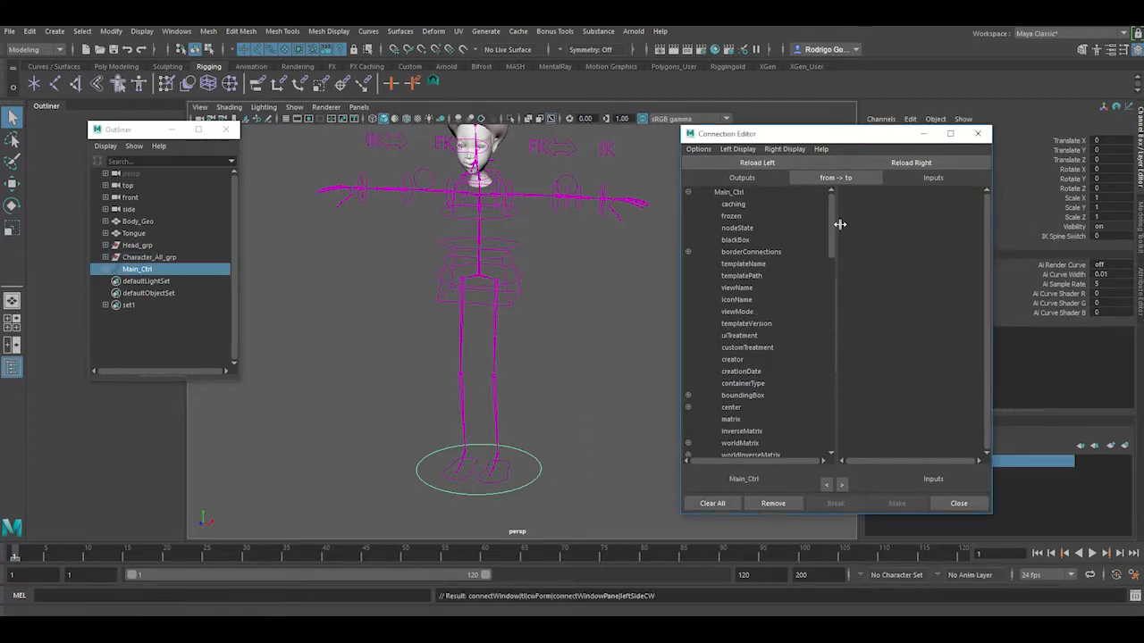
{"action": "left_click_drag", "start_coordinate": [832, 225], "coordinate": [835, 437]}
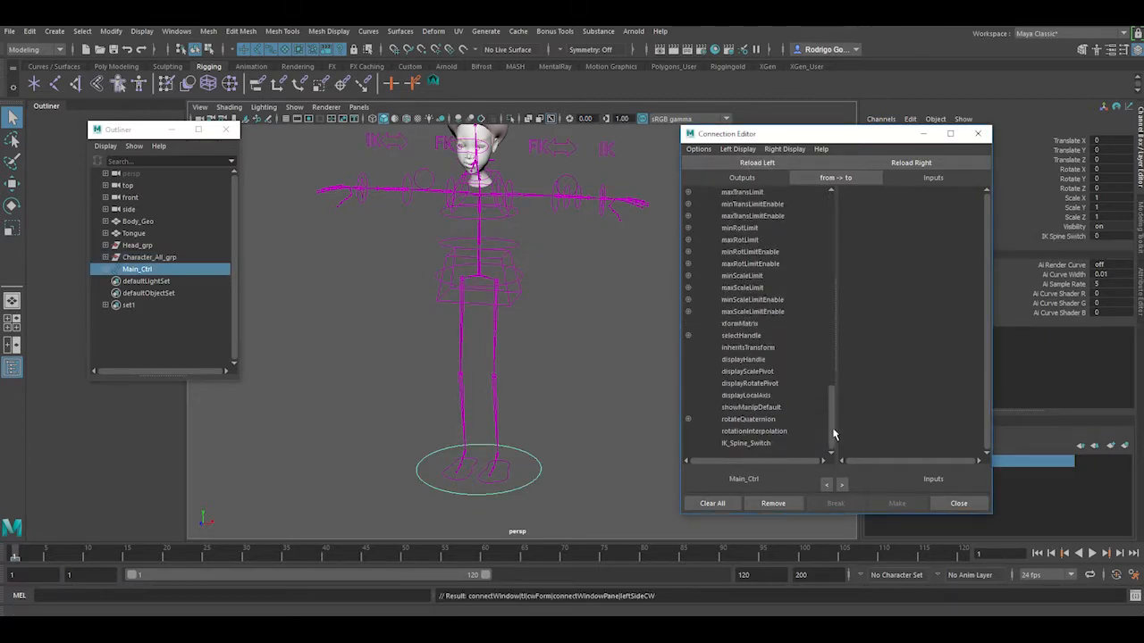
{"action": "left_click", "coordinate": [746, 443]}
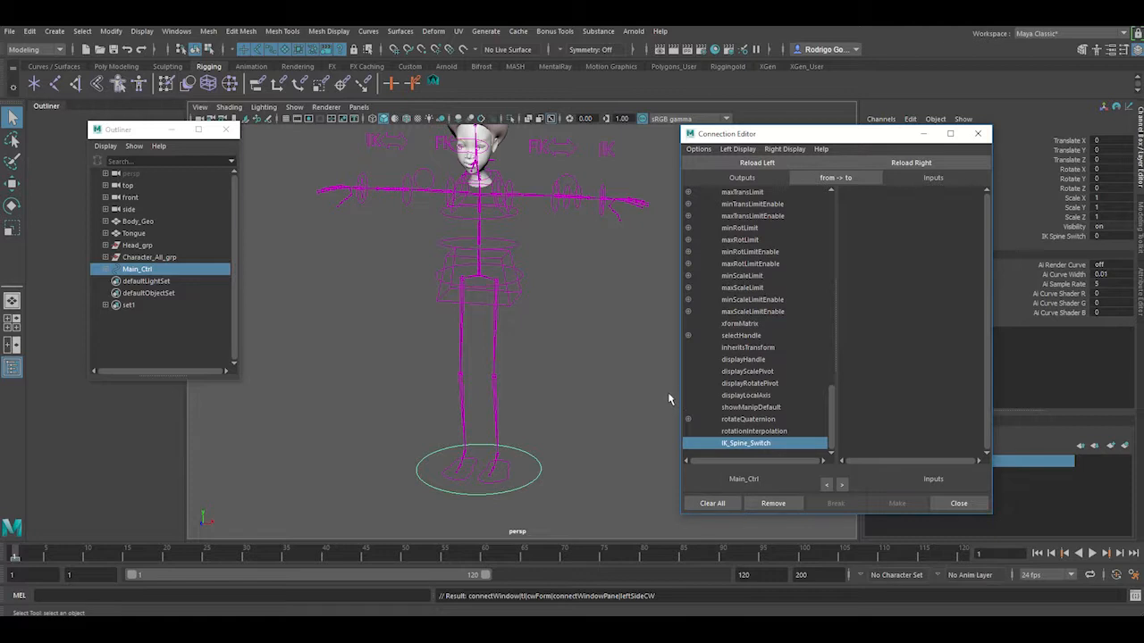
Load the shoulder control Shldr_Ctrl as the connection target and move the Connection Editor clear of the channel values.
{"action": "left_click", "coordinate": [497, 175]}
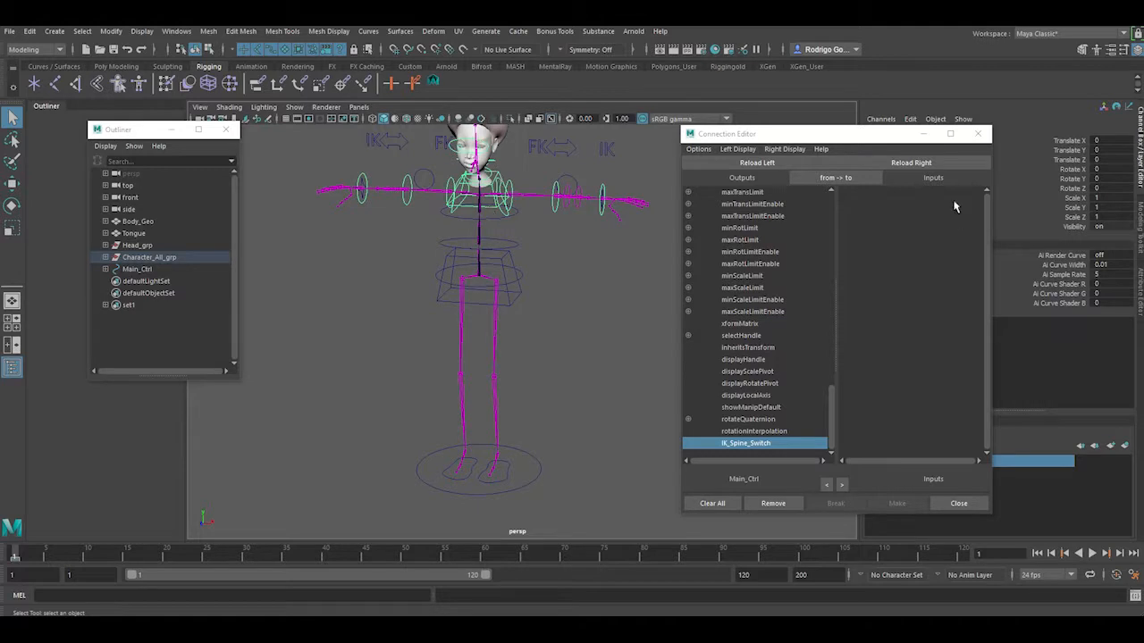
{"action": "left_click", "coordinate": [924, 166]}
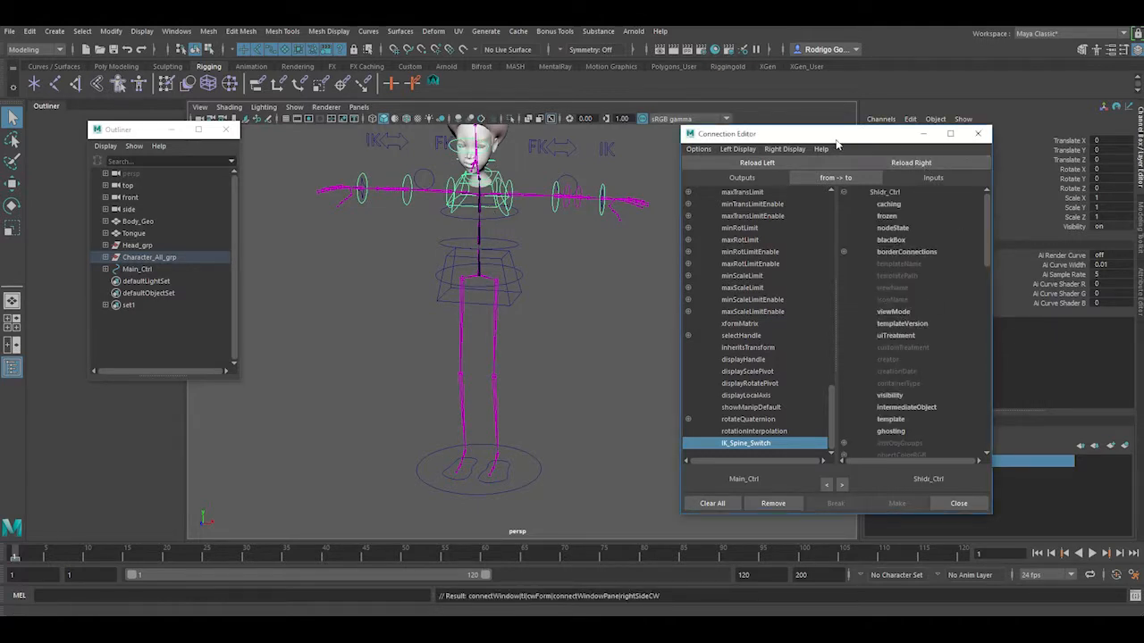
{"action": "left_click_drag", "start_coordinate": [837, 134], "coordinate": [198, 231]}
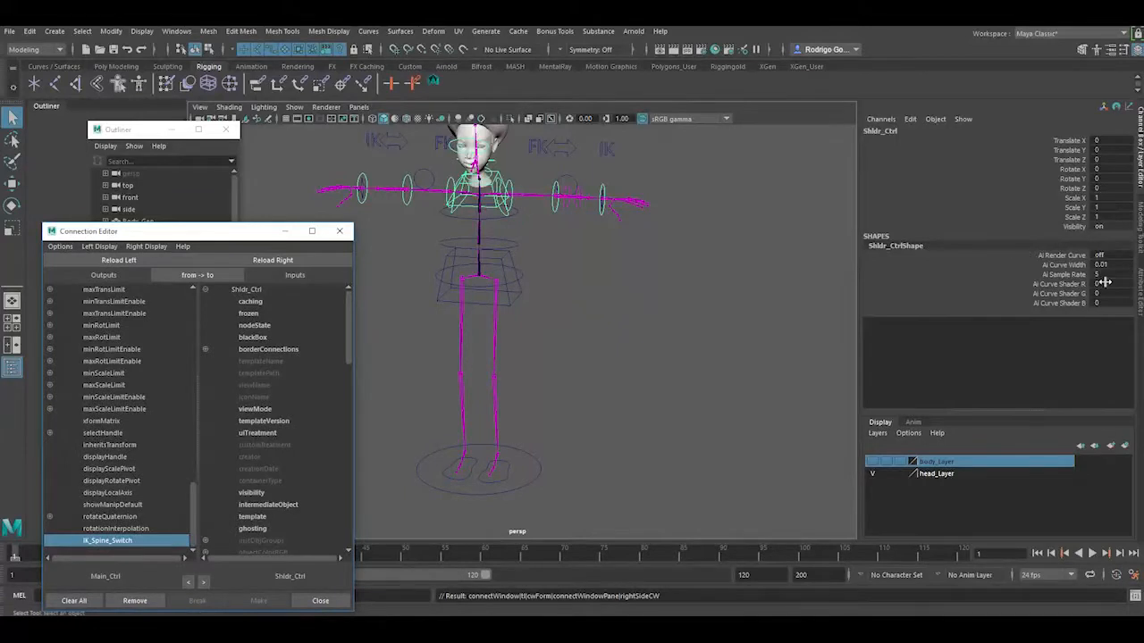
Show the Translate limit settings in the transform attributes of Shldr_Ctrl.
{"action": "left_click", "coordinate": [1140, 286]}
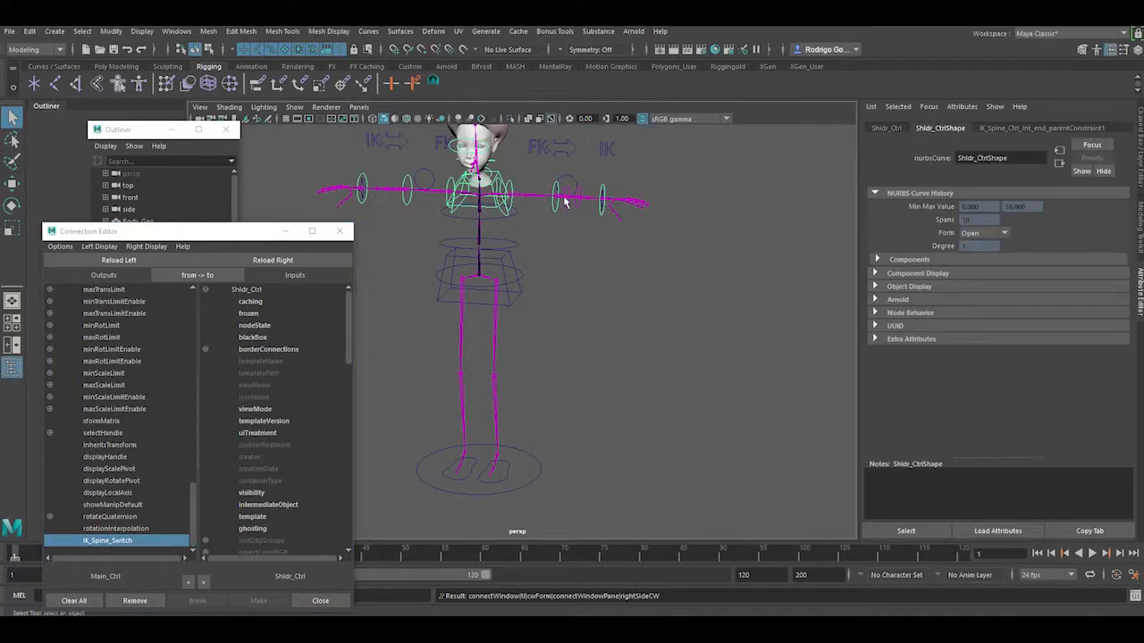
{"action": "left_click", "coordinate": [887, 128]}
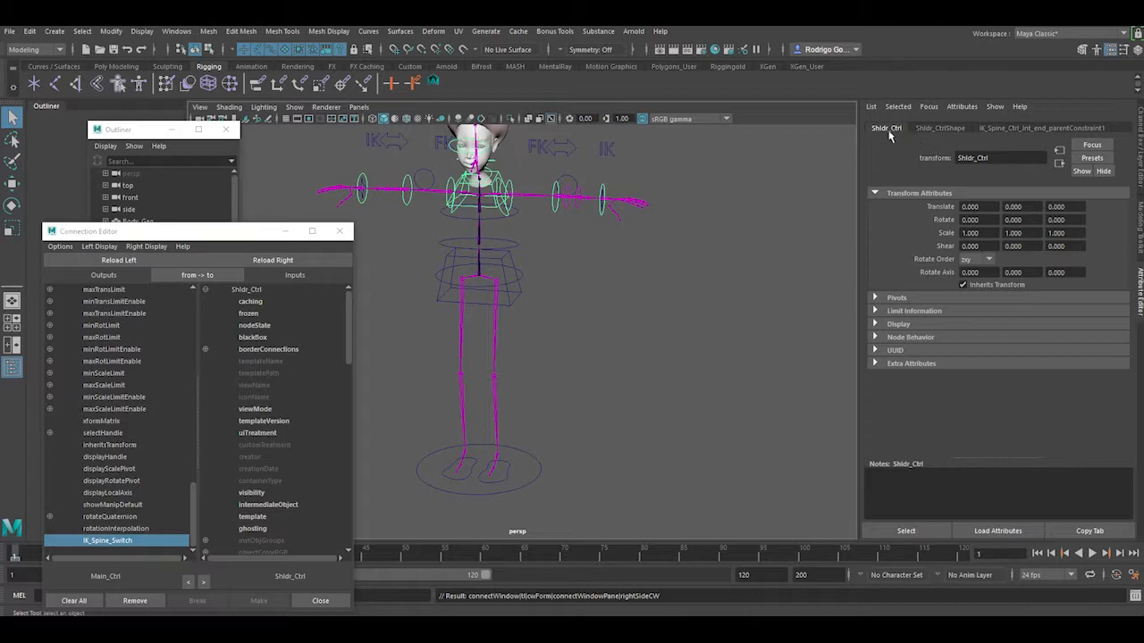
{"action": "left_click", "coordinate": [876, 311]}
{"action": "left_click", "coordinate": [878, 338]}
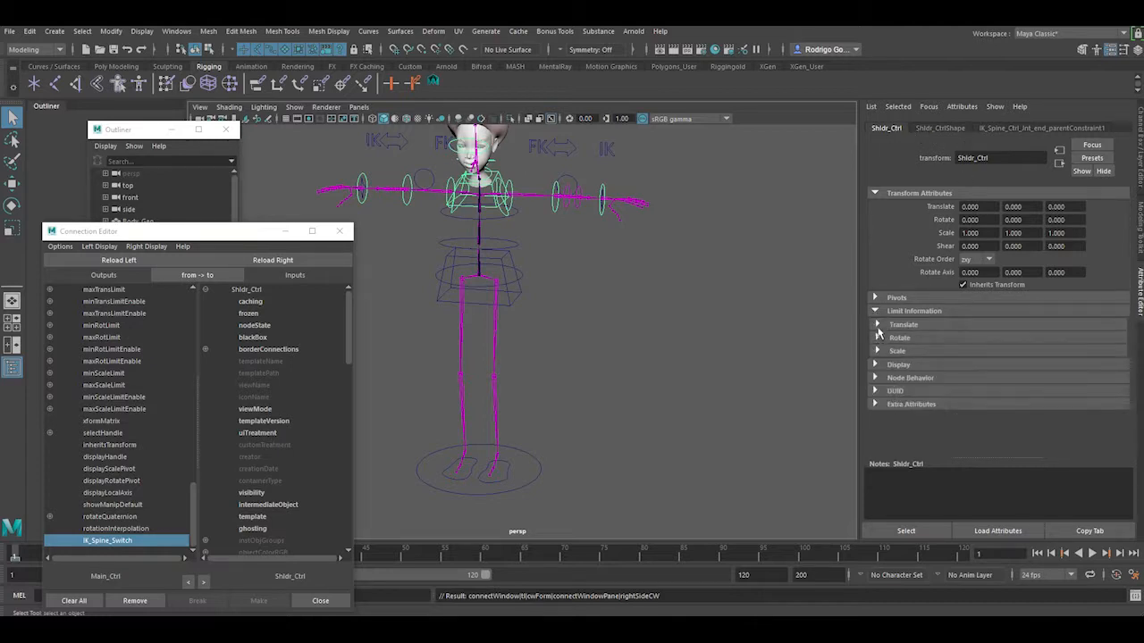
{"action": "left_click", "coordinate": [878, 325]}
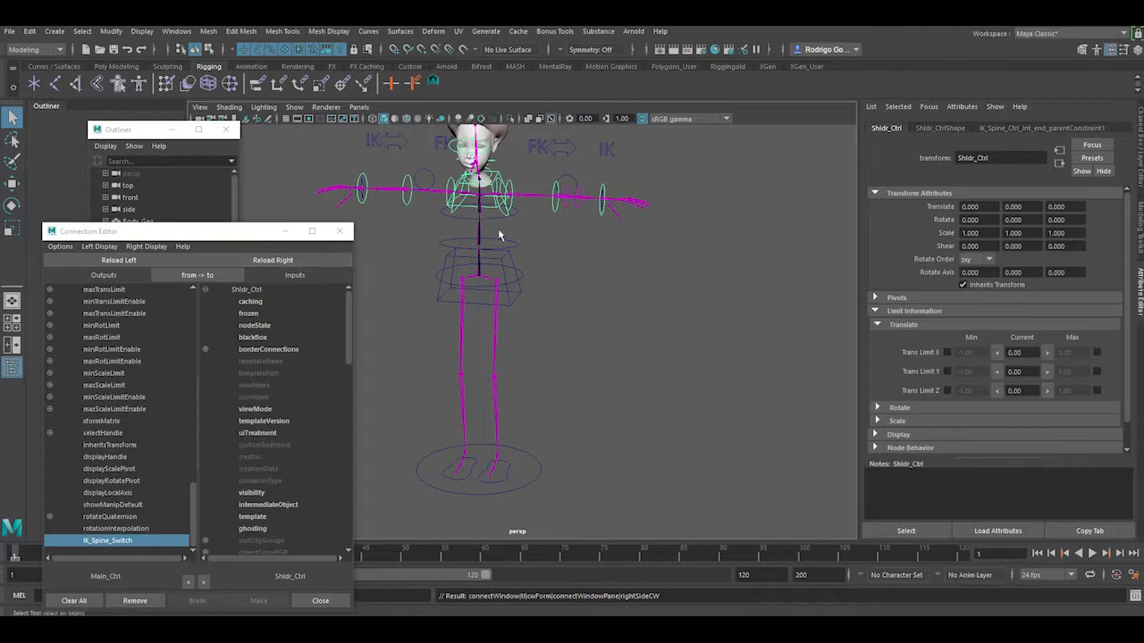
Connect IK_Spine_Switch to the X, Y and Z inputs of minTransLimitEnable and maxTransLimitEnable on Shldr_Ctrl.
{"action": "left_click", "coordinate": [294, 260]}
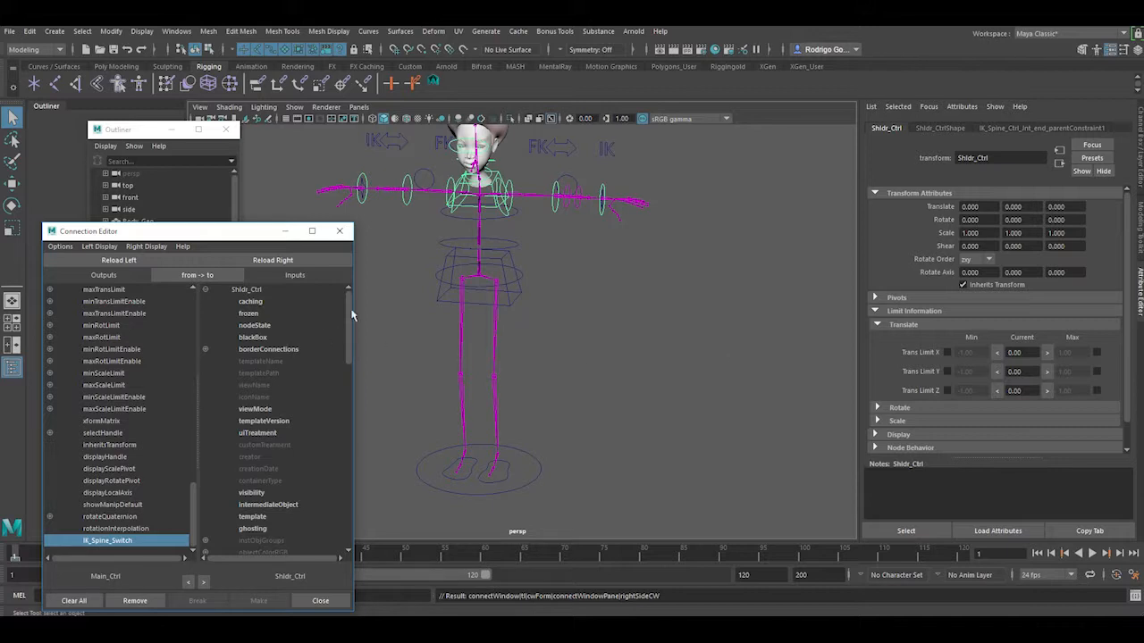
{"action": "left_click_drag", "start_coordinate": [351, 314], "coordinate": [333, 456]}
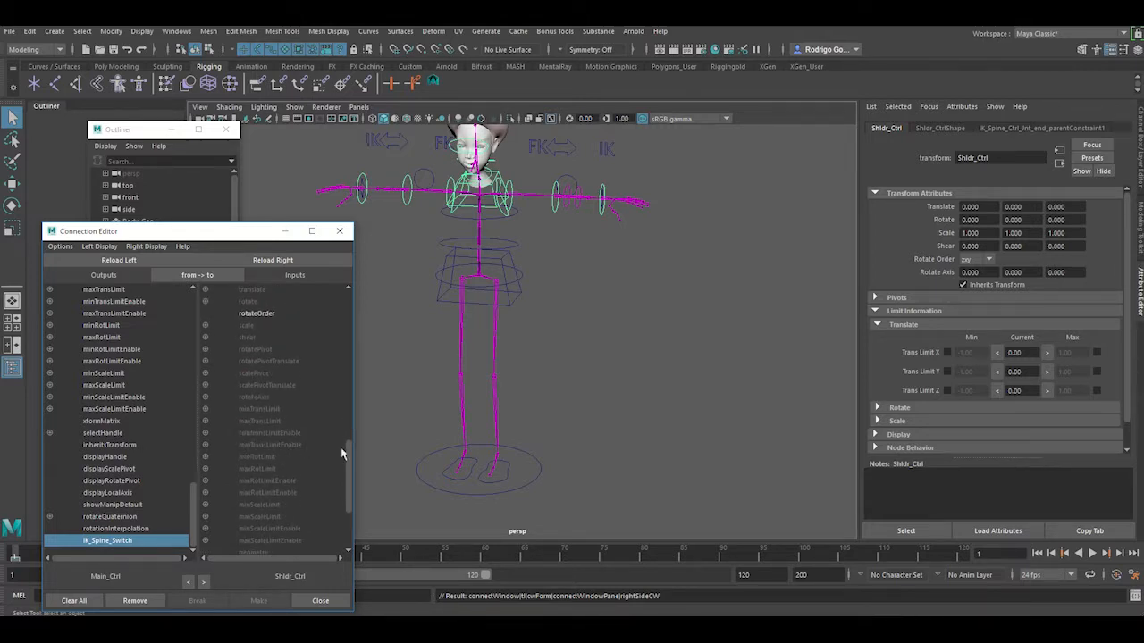
{"action": "left_click", "coordinate": [205, 433]}
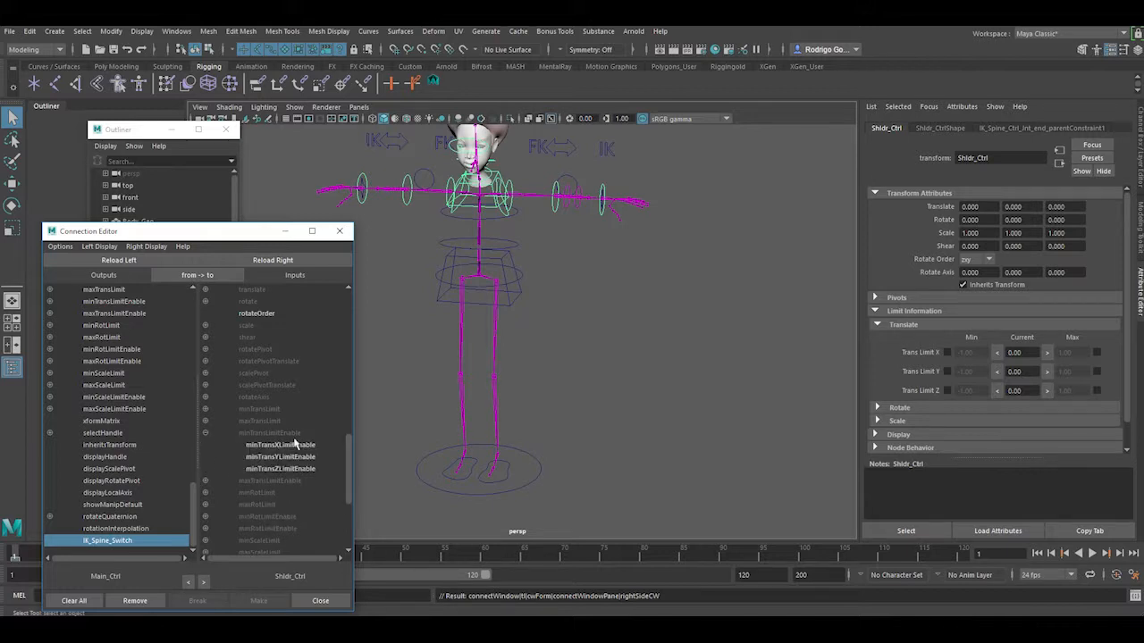
{"action": "left_click", "coordinate": [205, 482]}
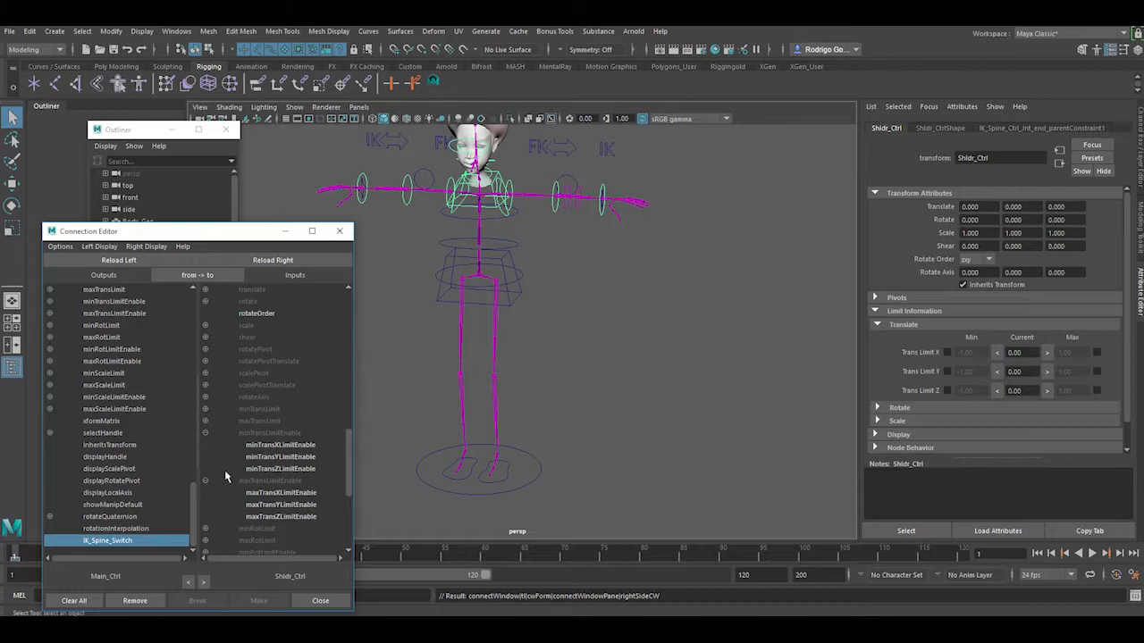
{"action": "left_click", "coordinate": [259, 446]}
{"action": "left_click", "coordinate": [256, 458]}
{"action": "left_click", "coordinate": [256, 469]}
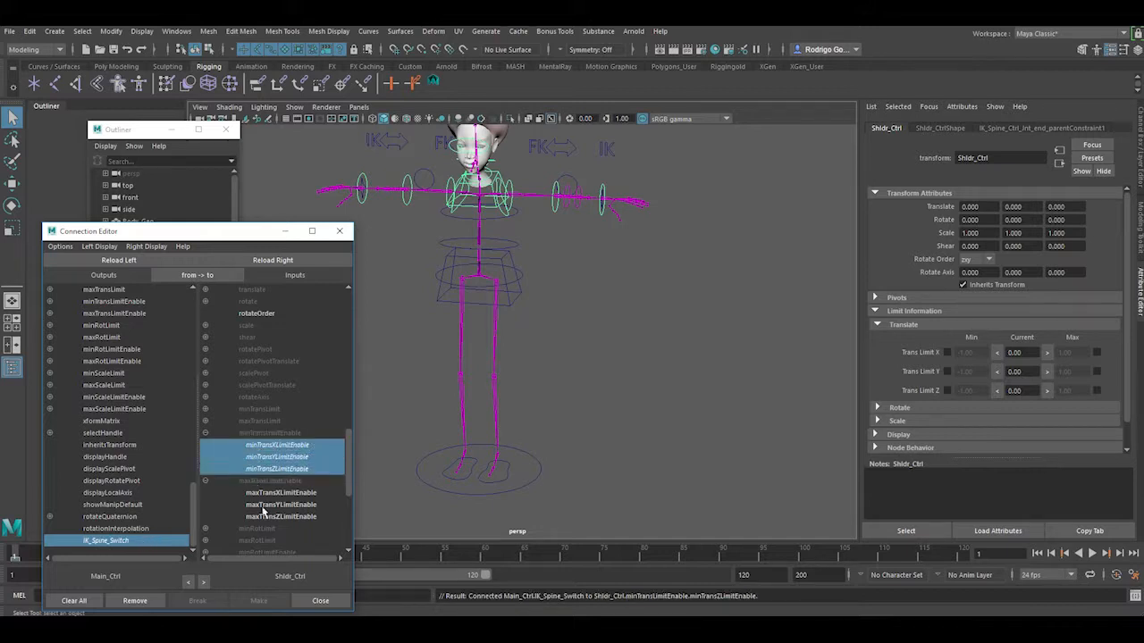
{"action": "left_click", "coordinate": [265, 493]}
{"action": "left_click", "coordinate": [263, 505]}
{"action": "left_click", "coordinate": [260, 516]}
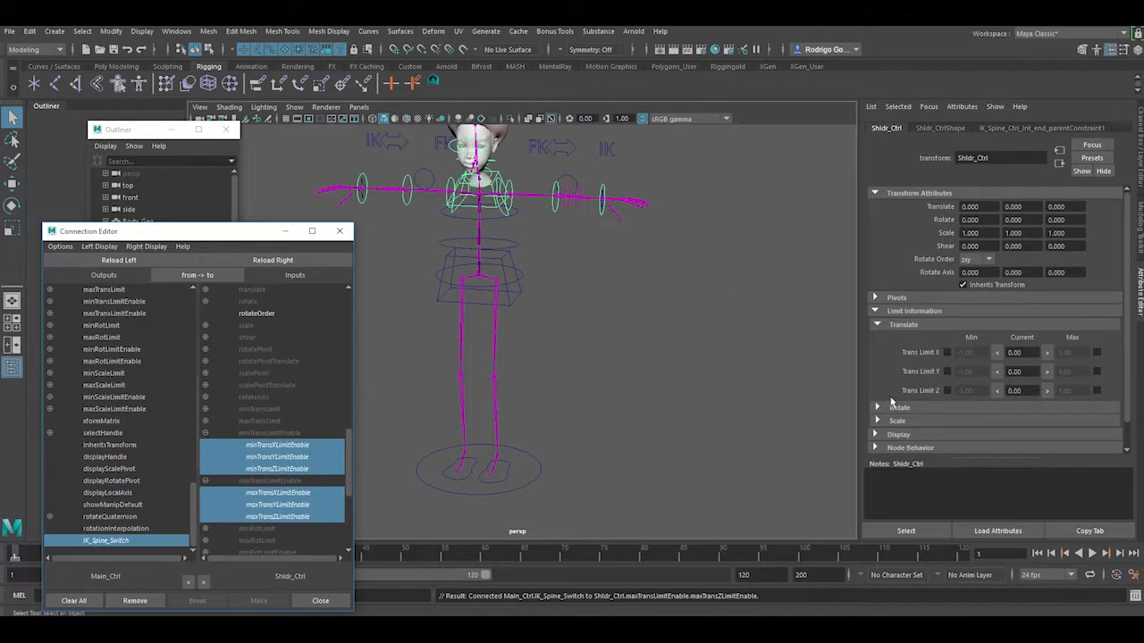
Set the minimum and maximum translate limits of Shldr_Ctrl to 0 on X, Y and Z, using the current values.
{"action": "left_click", "coordinate": [997, 353]}
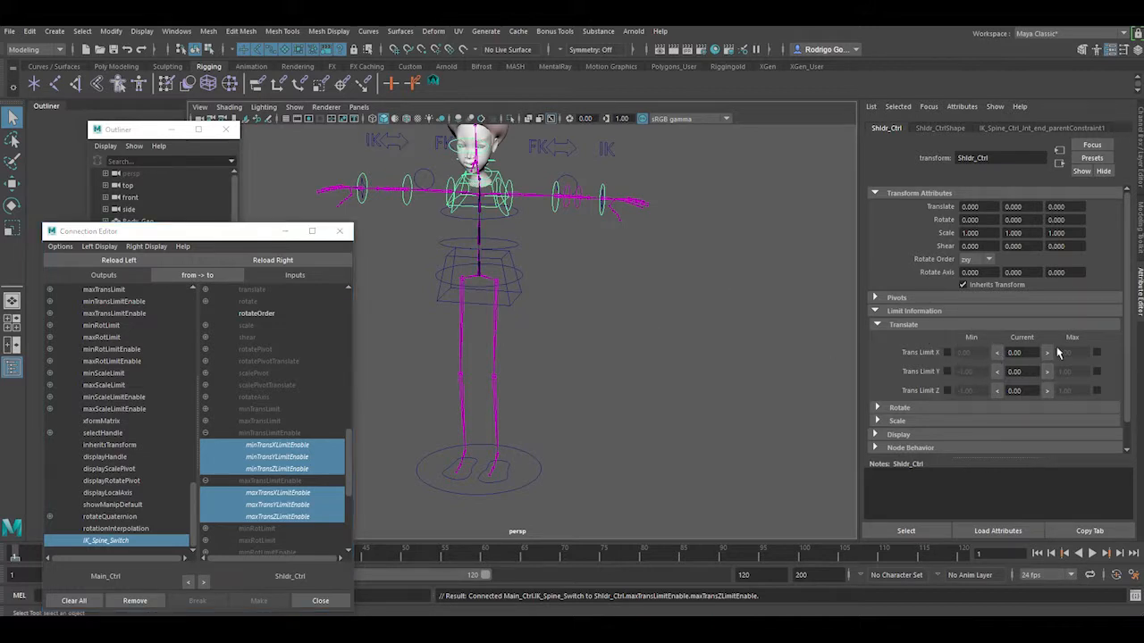
{"action": "left_click", "coordinate": [997, 372]}
{"action": "left_click", "coordinate": [1047, 372]}
{"action": "left_click", "coordinate": [997, 390]}
{"action": "left_click", "coordinate": [1046, 391]}
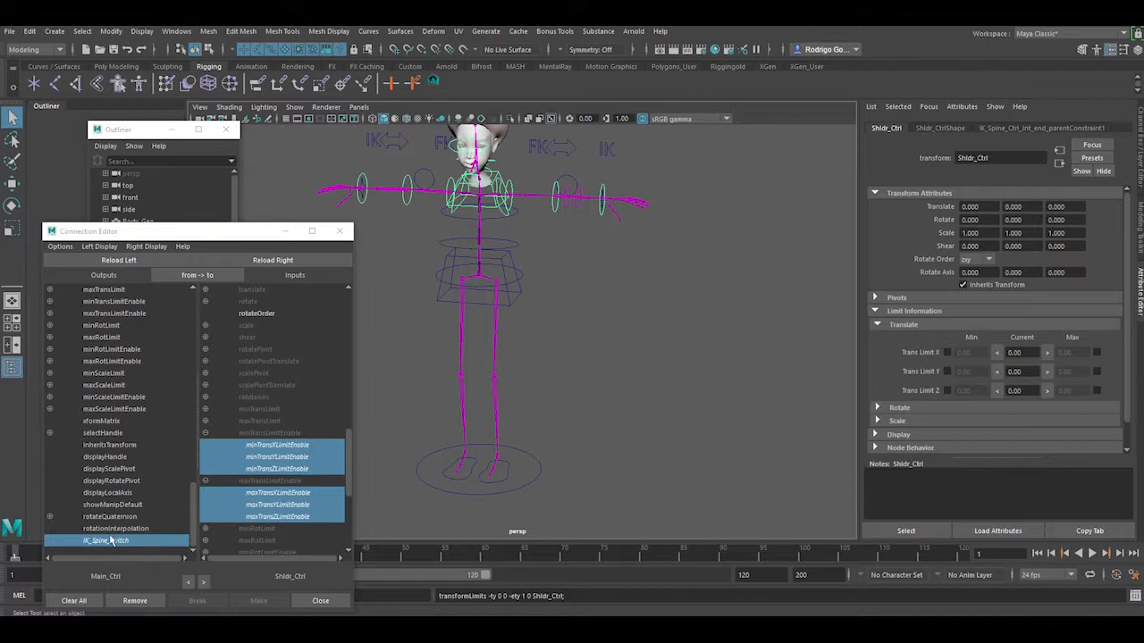
{"action": "left_click", "coordinate": [946, 354]}
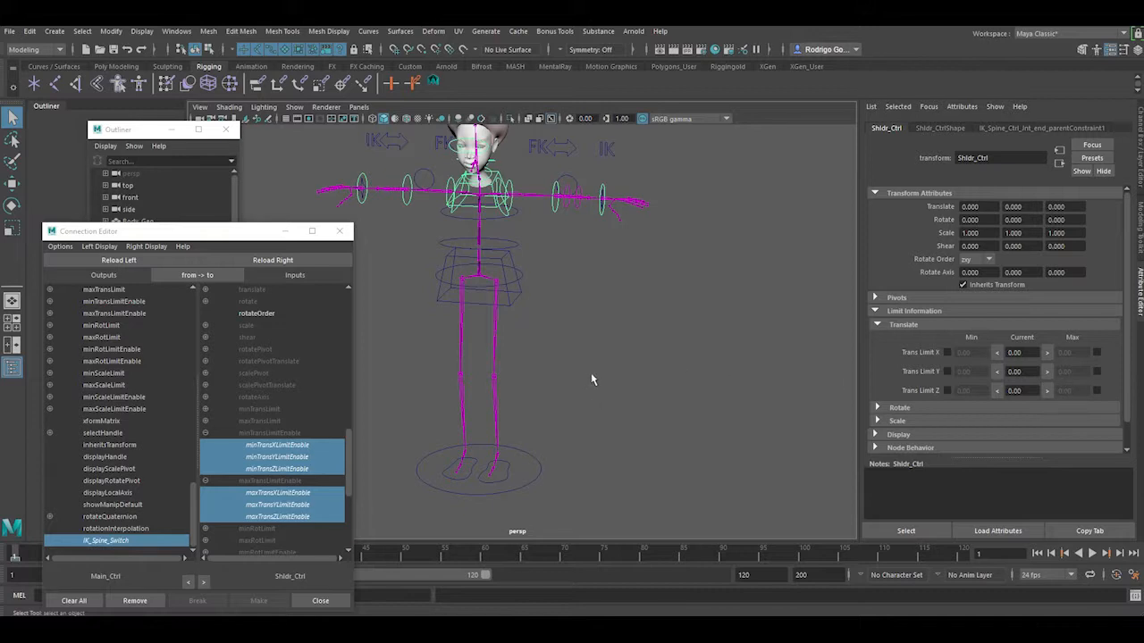
Check the IK Spine Switch channel on Main_Ctrl and the translate limit attributes of Shldr_Ctrl.
{"action": "left_click_drag", "start_coordinate": [580, 384], "coordinate": [536, 501]}
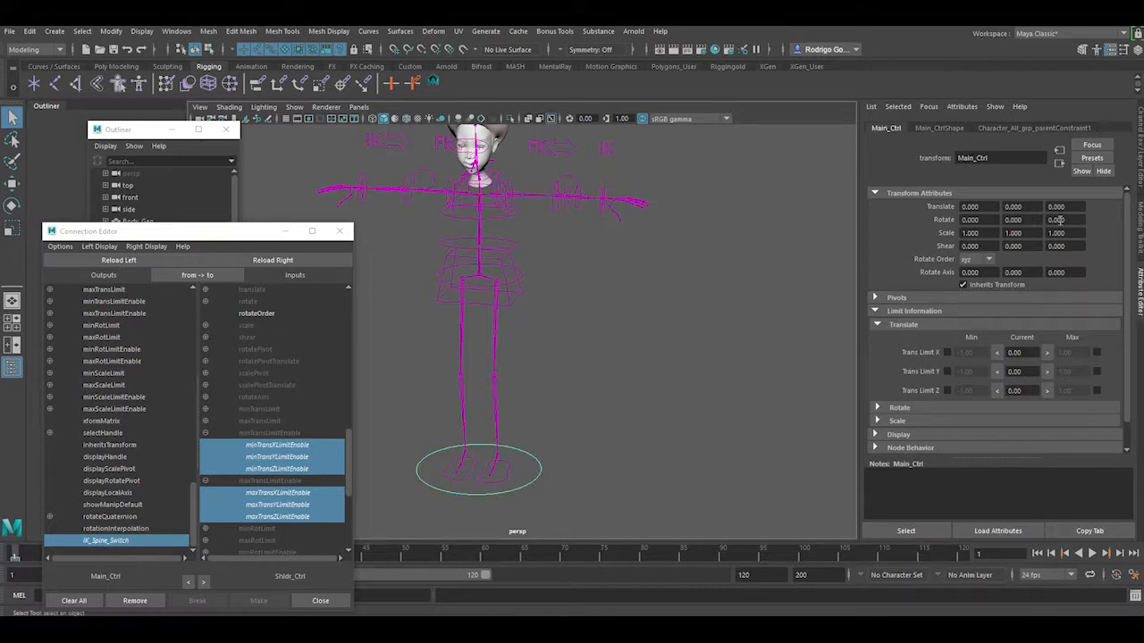
{"action": "left_click", "coordinate": [1137, 145]}
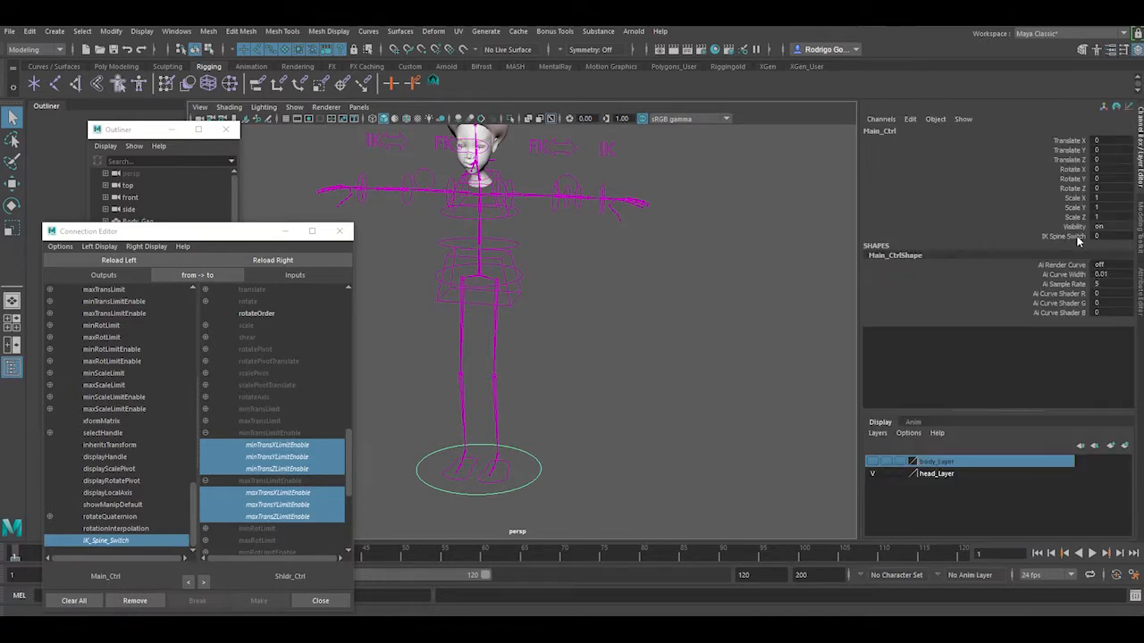
{"action": "left_click", "coordinate": [1072, 237]}
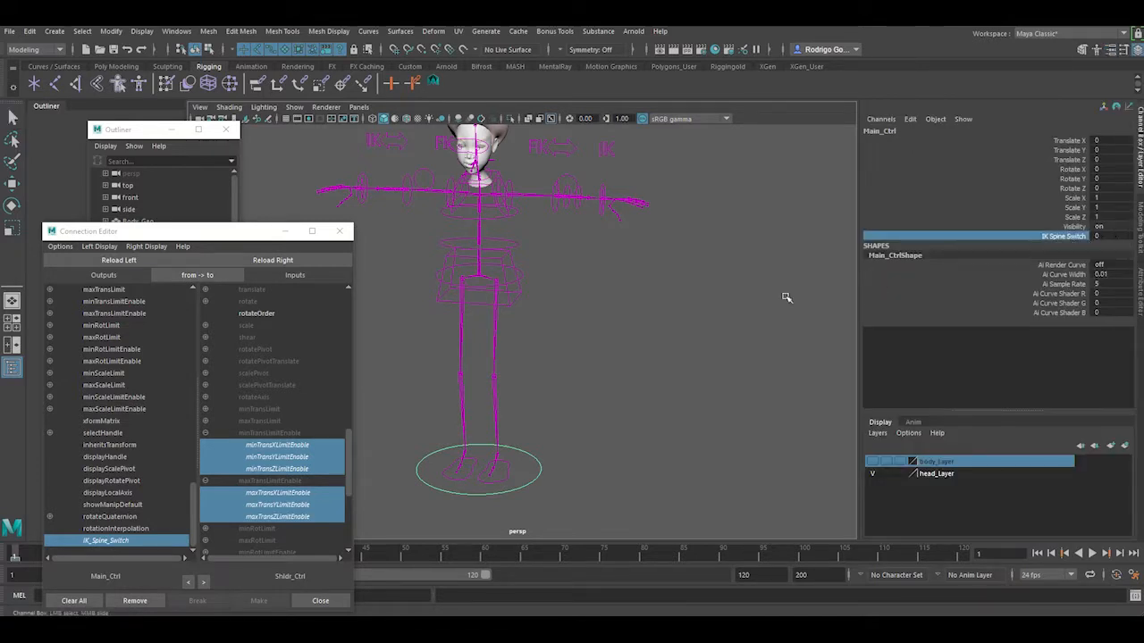
{"action": "left_click", "coordinate": [500, 172]}
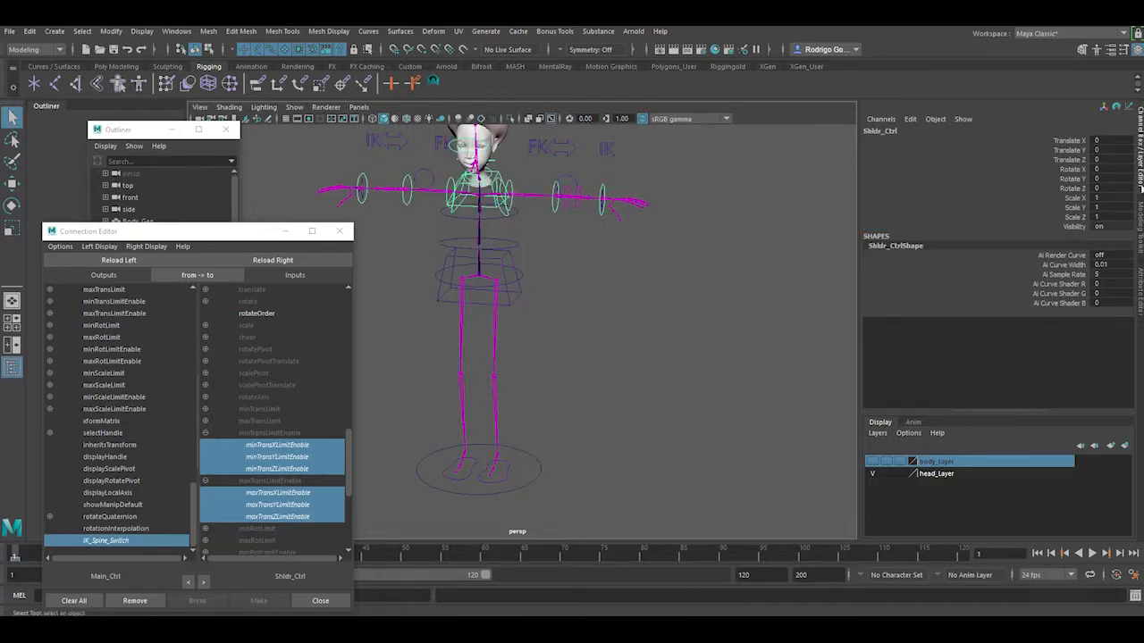
{"action": "left_click", "coordinate": [1139, 284]}
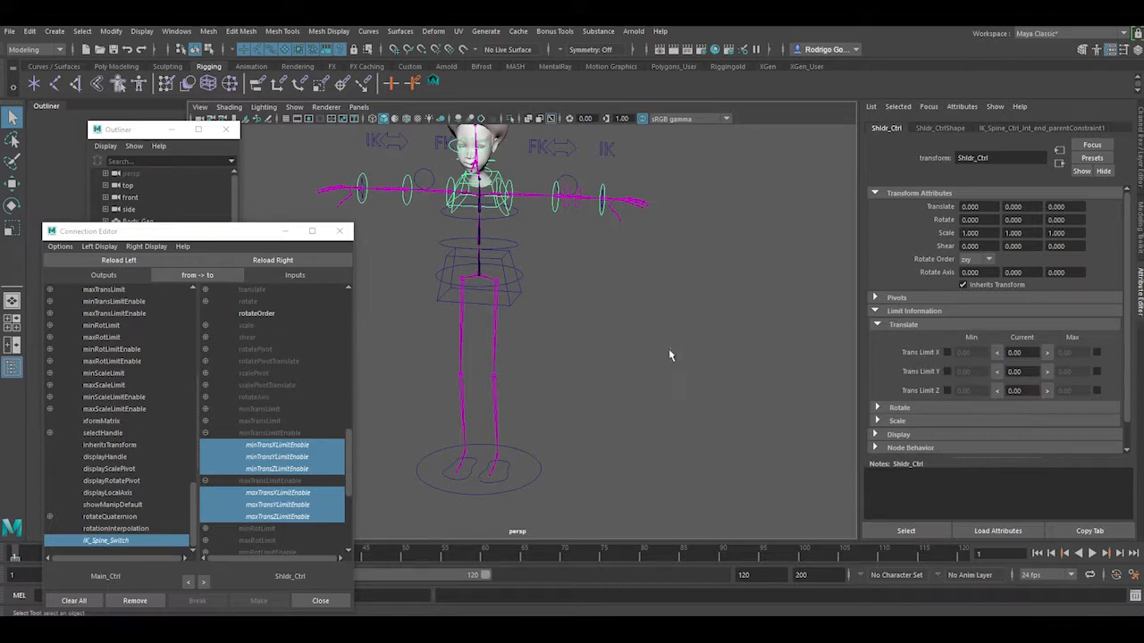
Test moving Shldr_Ctrl freely in the viewport and reset its Translate X, Y and Z to 0.
{"action": "left_click", "coordinate": [551, 432]}
{"action": "left_click", "coordinate": [502, 179]}
{"action": "left_click", "coordinate": [12, 182]}
{"action": "mouse_move", "coordinate": [488, 175]}
{"action": "left_mouse_down"}
{"action": "mouse_move", "coordinate": [487, 159]}
{"action": "mouse_move", "coordinate": [493, 177]}
{"action": "mouse_move", "coordinate": [420, 179]}
{"action": "mouse_move", "coordinate": [447, 156]}
{"action": "mouse_move", "coordinate": [447, 177]}
{"action": "mouse_move", "coordinate": [434, 166]}
{"action": "mouse_move", "coordinate": [472, 146]}
{"action": "mouse_move", "coordinate": [454, 158]}
{"action": "mouse_move", "coordinate": [469, 158]}
{"action": "mouse_move", "coordinate": [474, 143]}
{"action": "mouse_move", "coordinate": [483, 161]}
{"action": "left_mouse_up"}
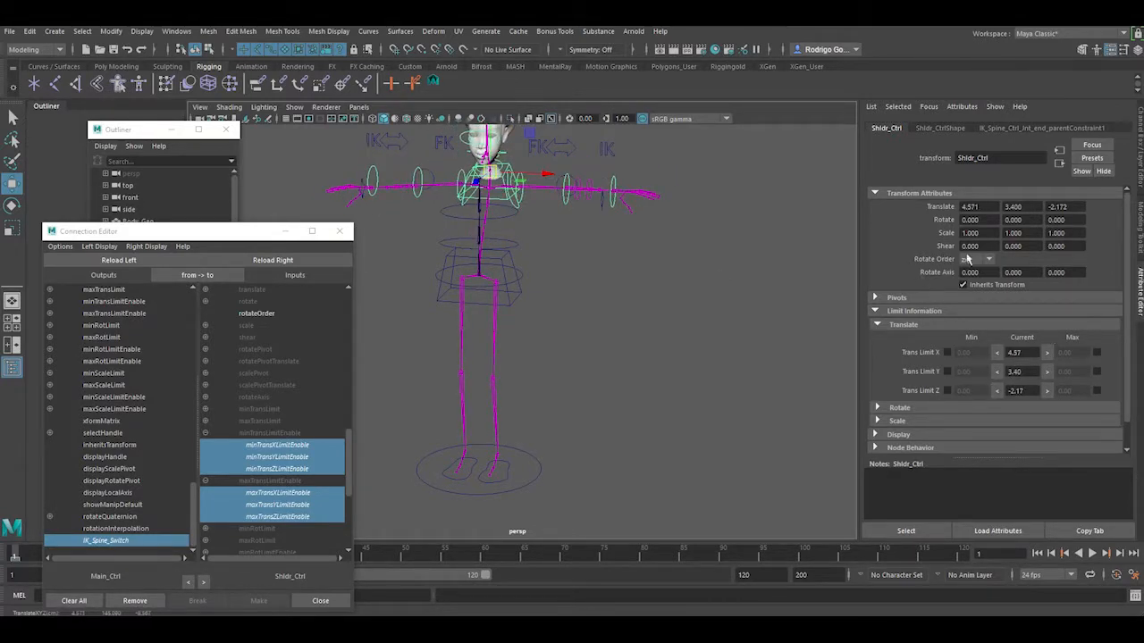
{"action": "left_click", "coordinate": [1139, 147]}
{"action": "left_click_drag", "start_coordinate": [1108, 140], "coordinate": [1117, 161]}
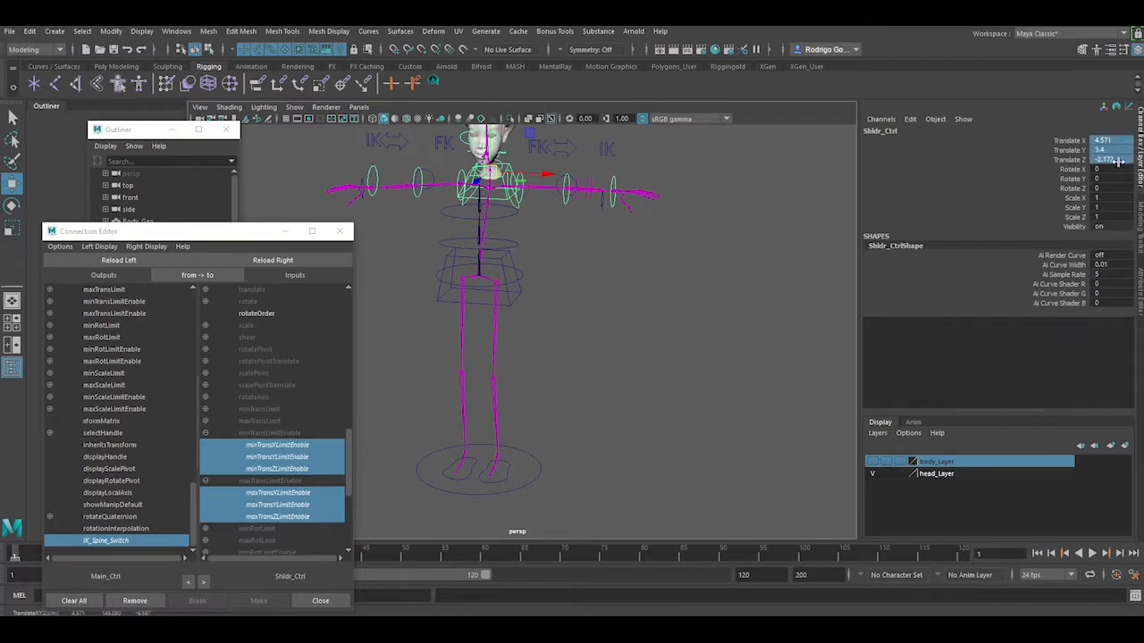
{"action": "left_click", "coordinate": [1117, 159]}
{"action": "type", "text": "0"}
{"action": "key", "text": "Return"}
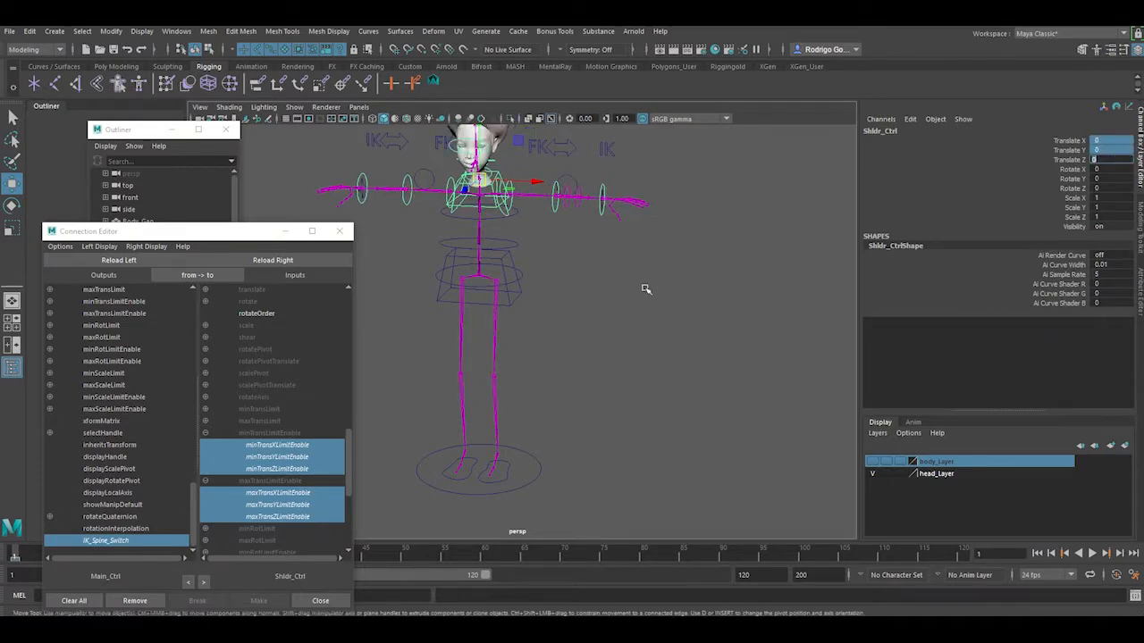
Open the IK Spine Switch value on Main_Ctrl and clear the selection.
{"action": "left_click", "coordinate": [611, 290]}
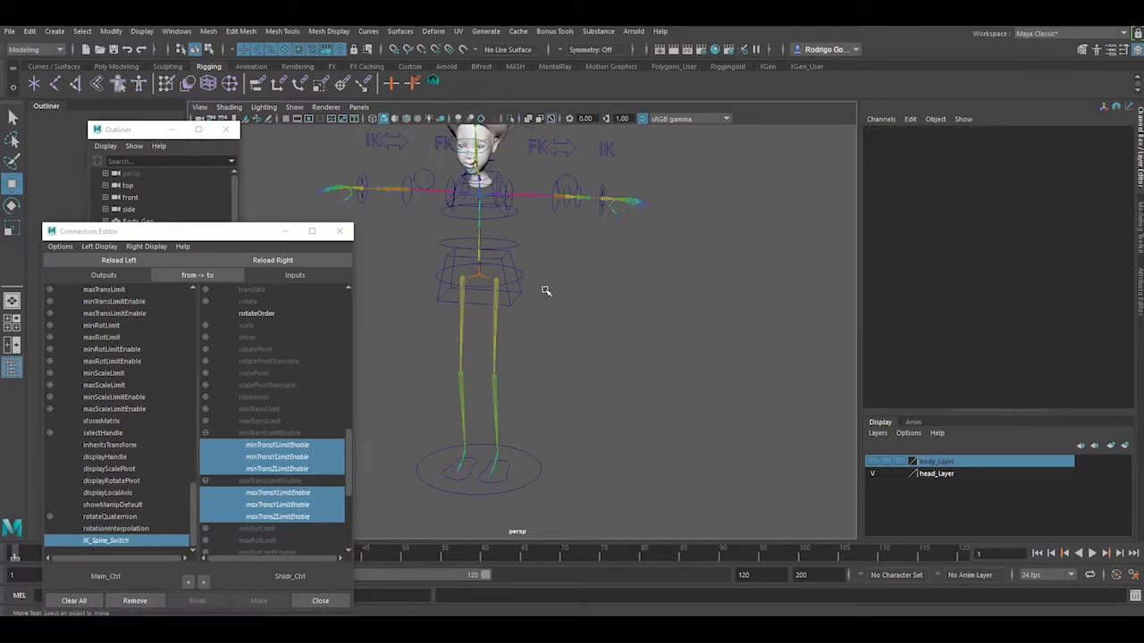
{"action": "left_click", "coordinate": [540, 494]}
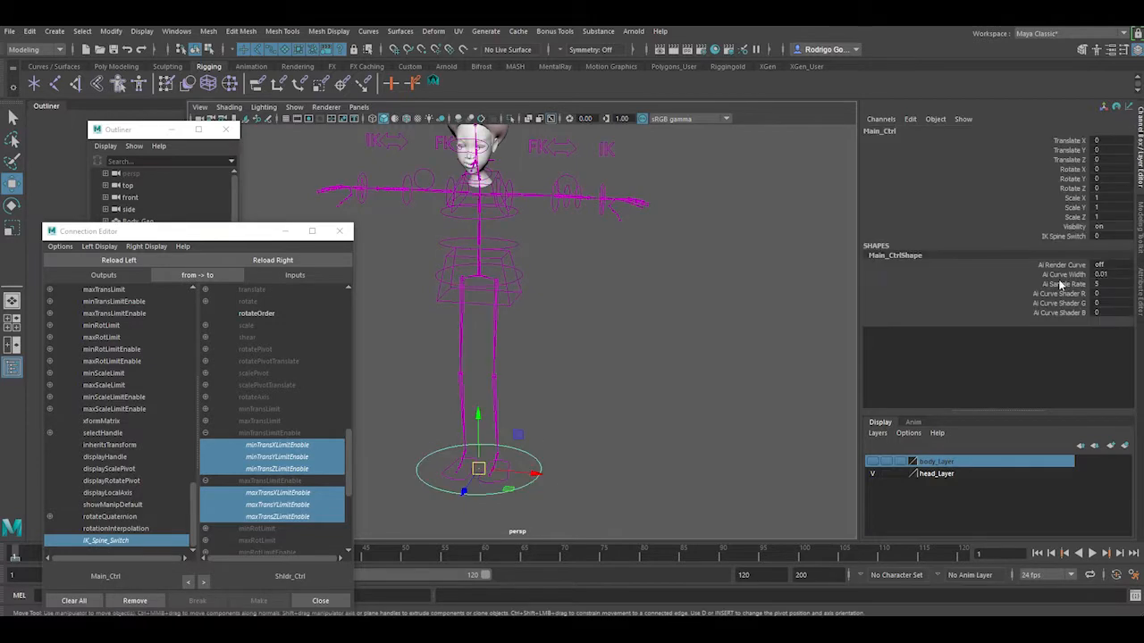
{"action": "double_click", "coordinate": [1098, 234]}
{"action": "left_click", "coordinate": [1065, 238]}
{"action": "left_click", "coordinate": [726, 319]}
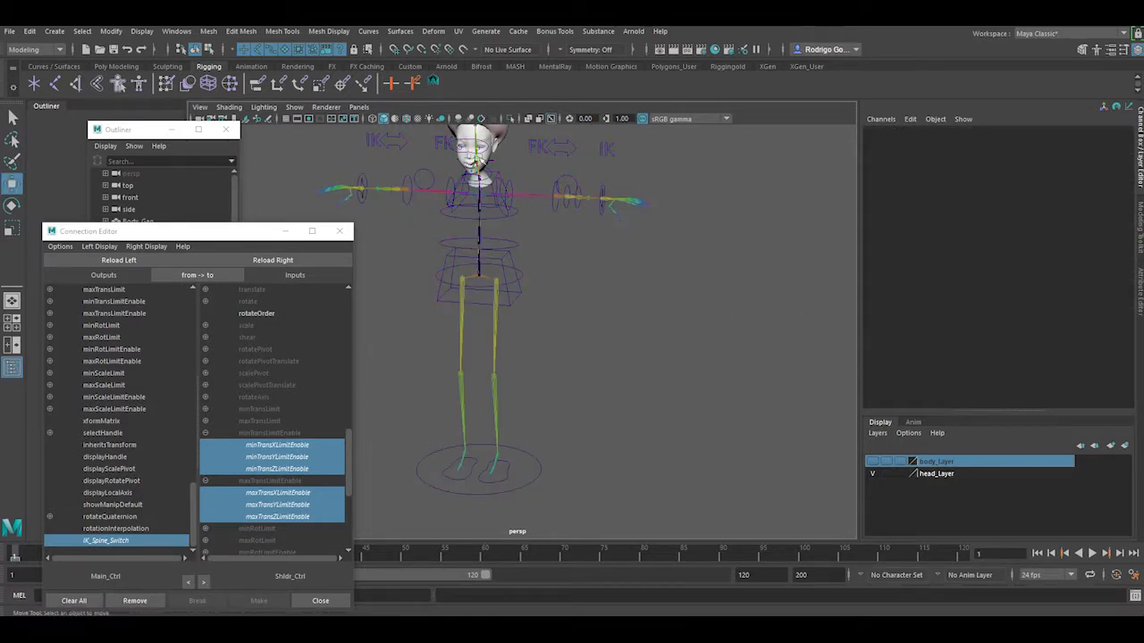
Test rotating Shldr_Ctrl slightly about its Z axis and undo the rotation.
{"action": "left_click", "coordinate": [494, 168]}
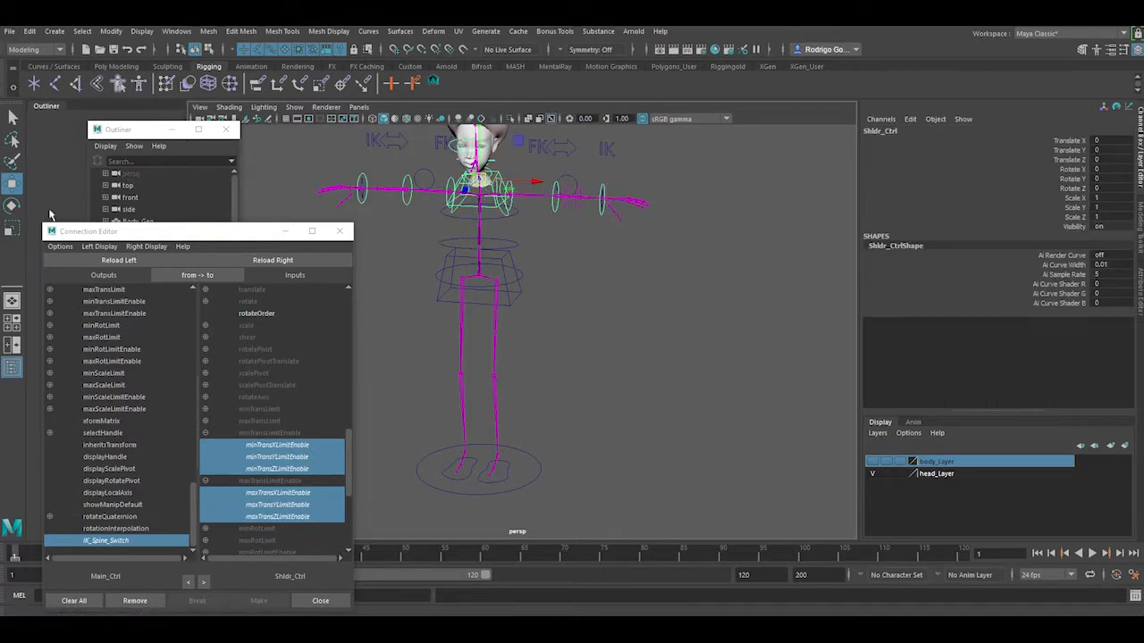
{"action": "left_click", "coordinate": [13, 205]}
{"action": "left_click_drag", "start_coordinate": [517, 150], "coordinate": [512, 145]}
{"action": "key", "text": "ctrl+z"}
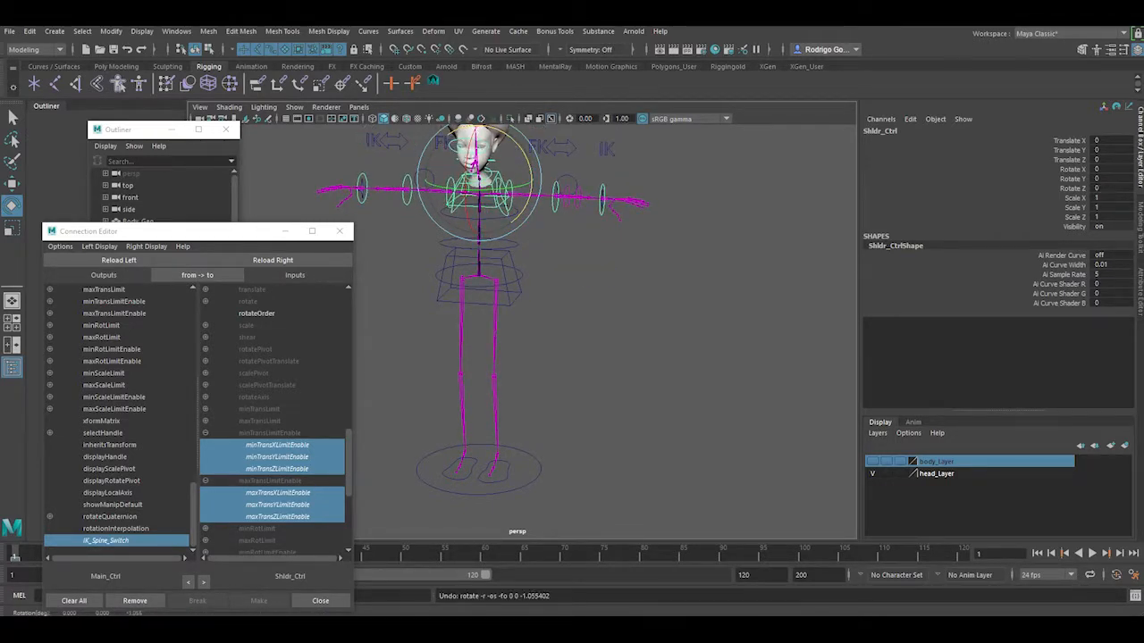
Load Root_Ctrl as the connection target and expand its minTransLimitEnable and maxTransLimitEnable inputs.
{"action": "left_click", "coordinate": [507, 306]}
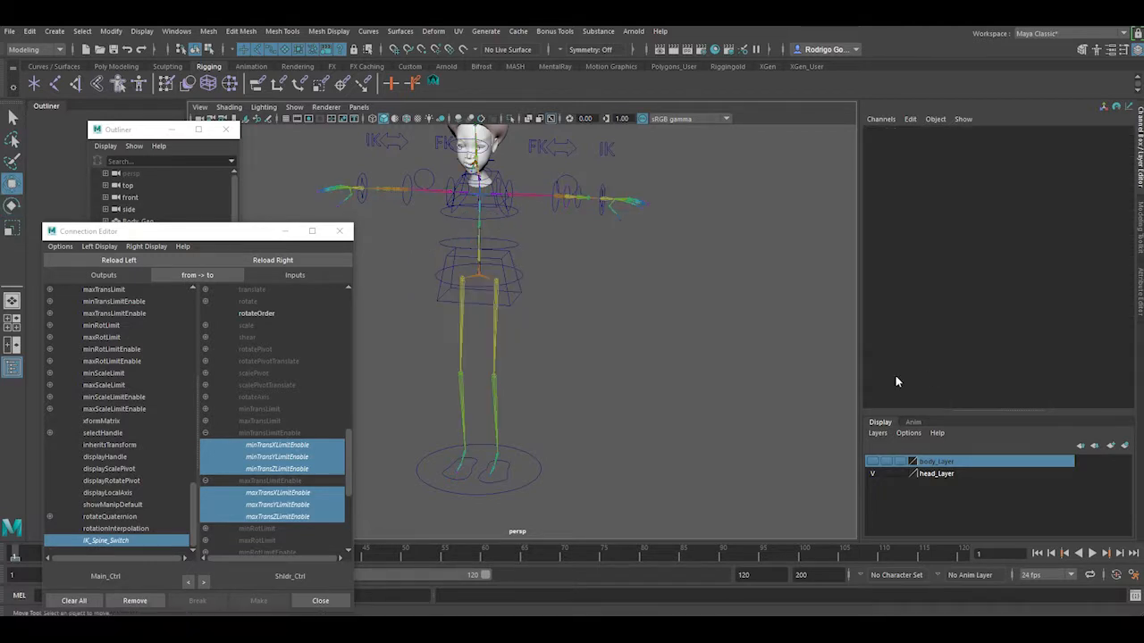
{"action": "left_click", "coordinate": [511, 306]}
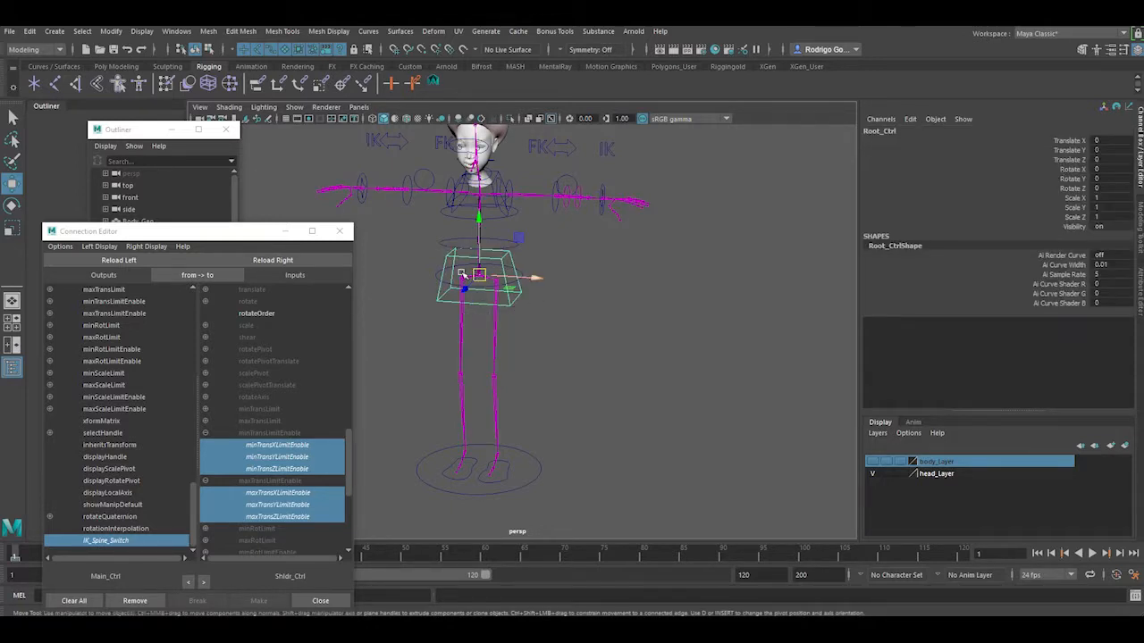
{"action": "left_click", "coordinate": [273, 260]}
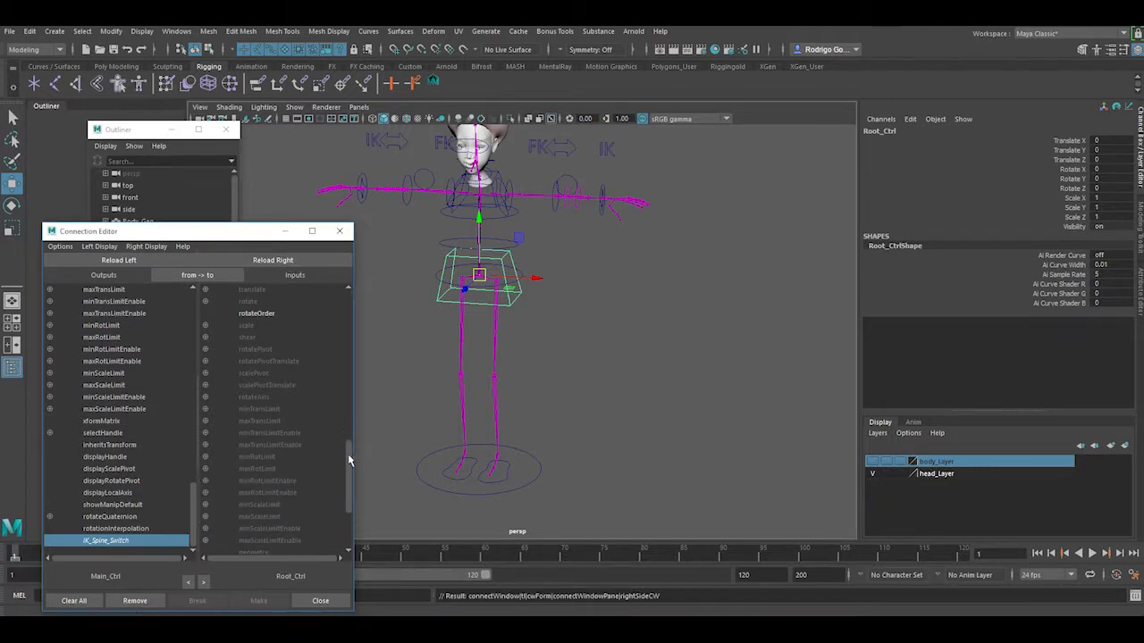
{"action": "scroll", "coordinate": [348, 456], "scroll_direction": "down", "scroll_amount": 3}
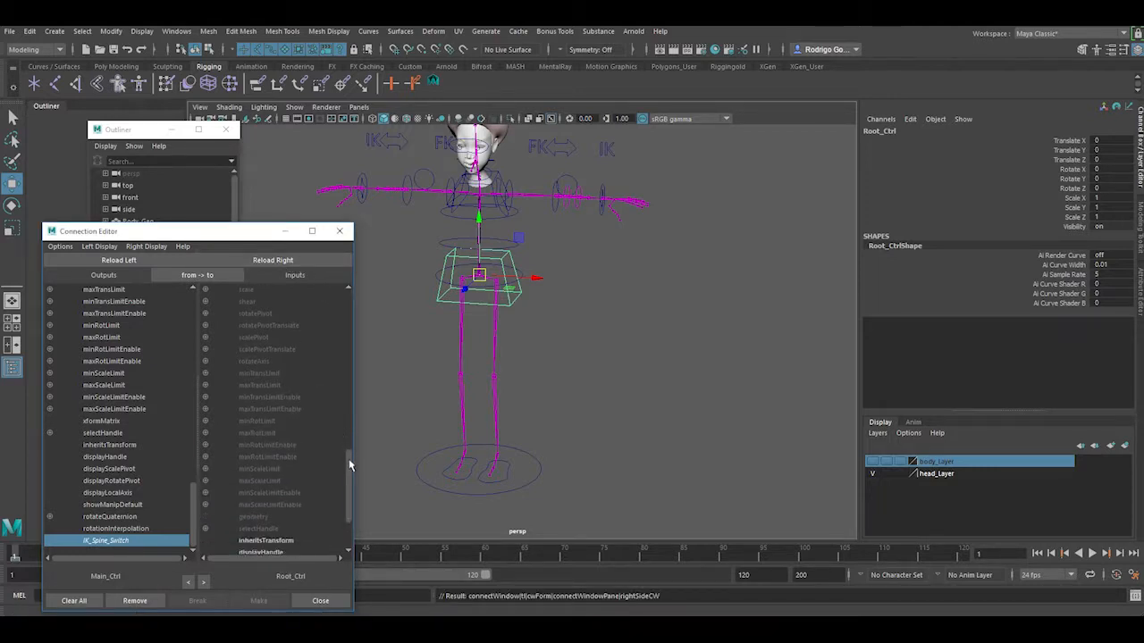
{"action": "left_click", "coordinate": [206, 398]}
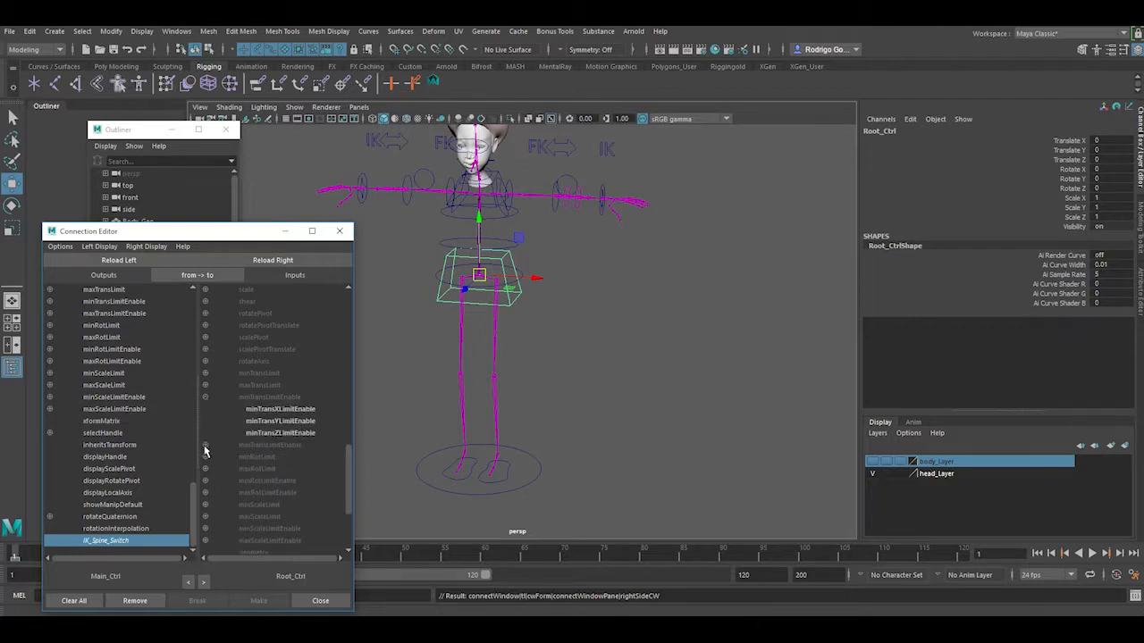
{"action": "left_click", "coordinate": [206, 444]}
Connect IK_Spine_Switch to the X, Y and Z inputs of minTransLimitEnable and maxTransLimitEnable on Root_Ctrl.
{"action": "left_click", "coordinate": [305, 409]}
{"action": "left_click", "coordinate": [297, 420]}
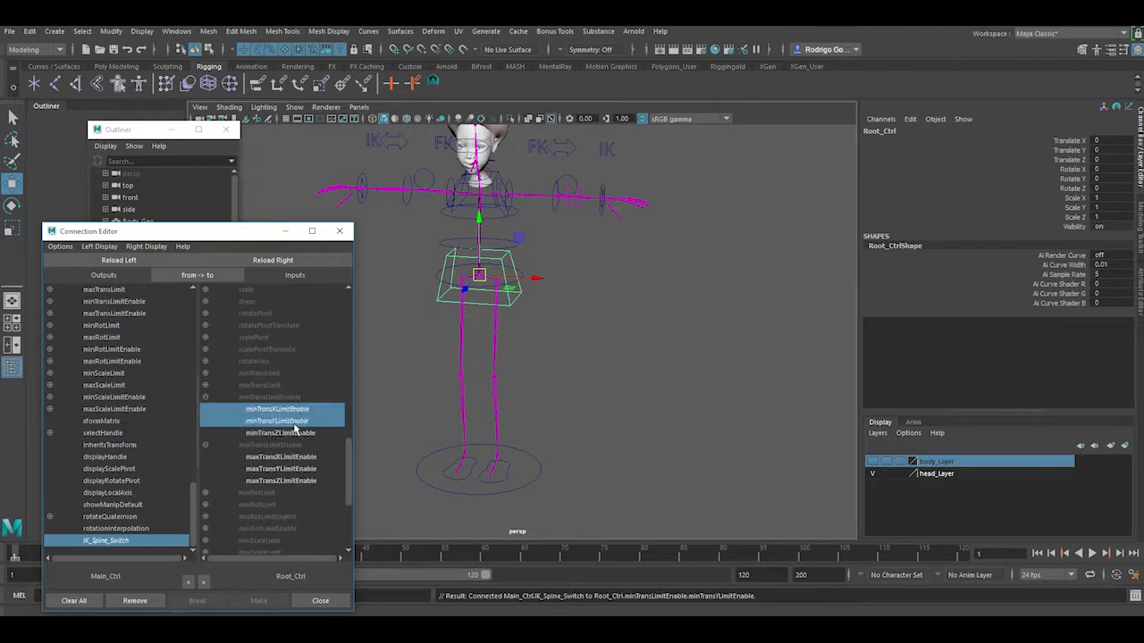
{"action": "left_click", "coordinate": [294, 433]}
{"action": "left_click", "coordinate": [296, 457]}
{"action": "left_click", "coordinate": [298, 468]}
{"action": "left_click", "coordinate": [294, 480]}
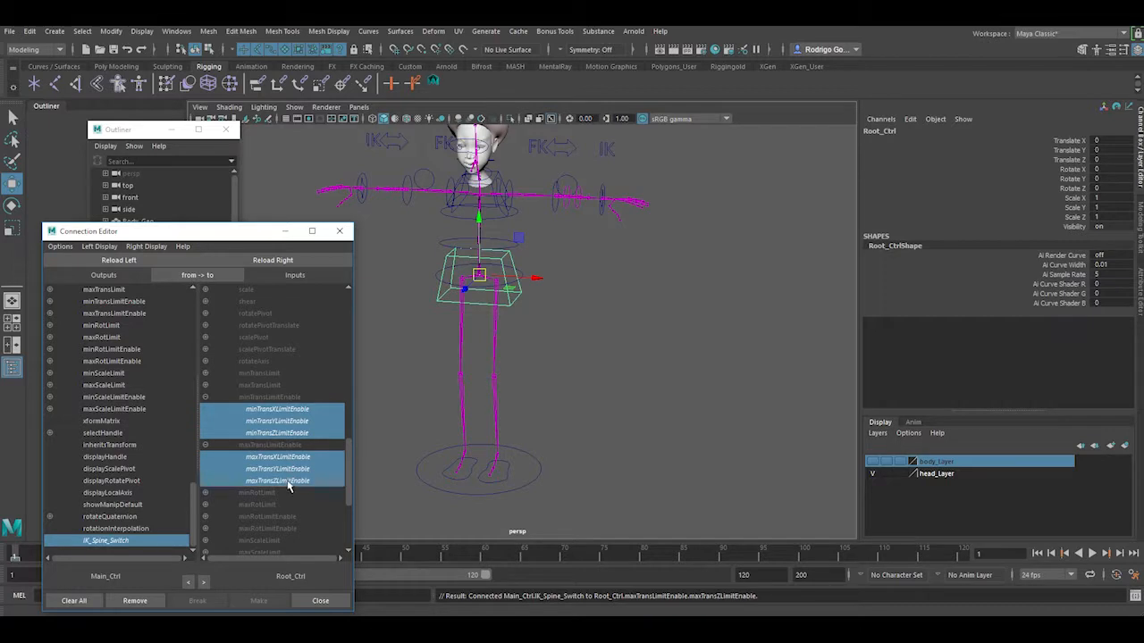
Set the minimum and maximum translate limits of Root_Ctrl to 0 on X, Y and Z, using the current values.
{"action": "left_click", "coordinate": [507, 305]}
{"action": "left_click", "coordinate": [1140, 284]}
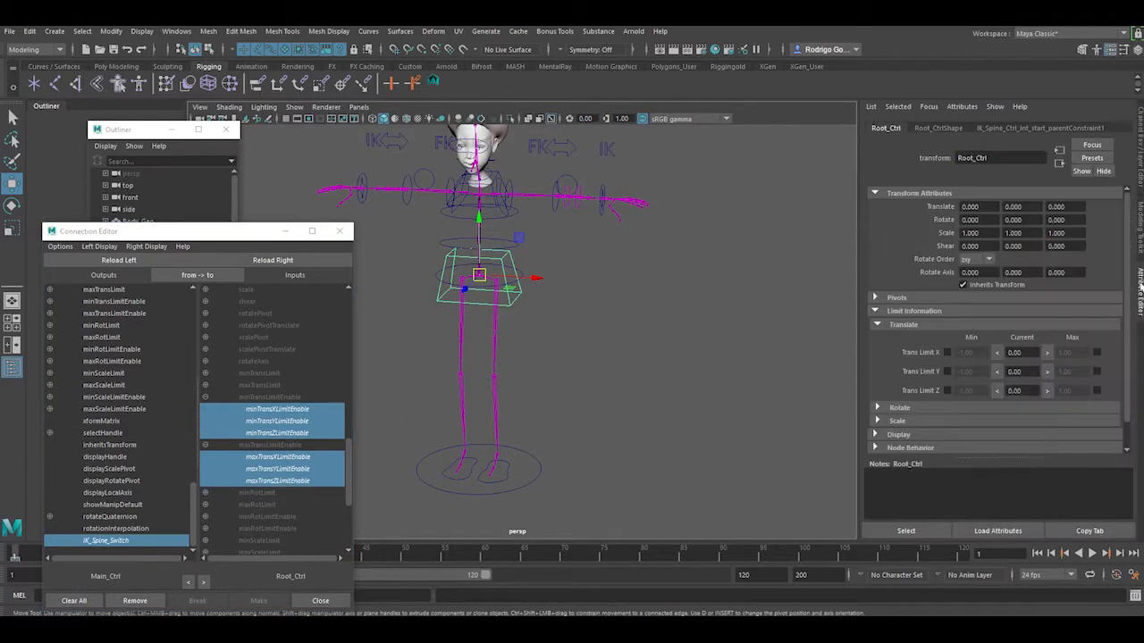
{"action": "left_click", "coordinate": [998, 352]}
{"action": "left_click", "coordinate": [998, 371]}
{"action": "left_click", "coordinate": [998, 390]}
{"action": "left_click", "coordinate": [1047, 352]}
{"action": "left_click", "coordinate": [1047, 371]}
{"action": "left_click", "coordinate": [1047, 390]}
Raise the IK Spine Switch on Main_Ctrl above 0 to enable the translation limits.
{"action": "left_click", "coordinate": [572, 374]}
{"action": "left_click_drag", "start_coordinate": [557, 434], "coordinate": [518, 499]}
{"action": "left_click", "coordinate": [1140, 152]}
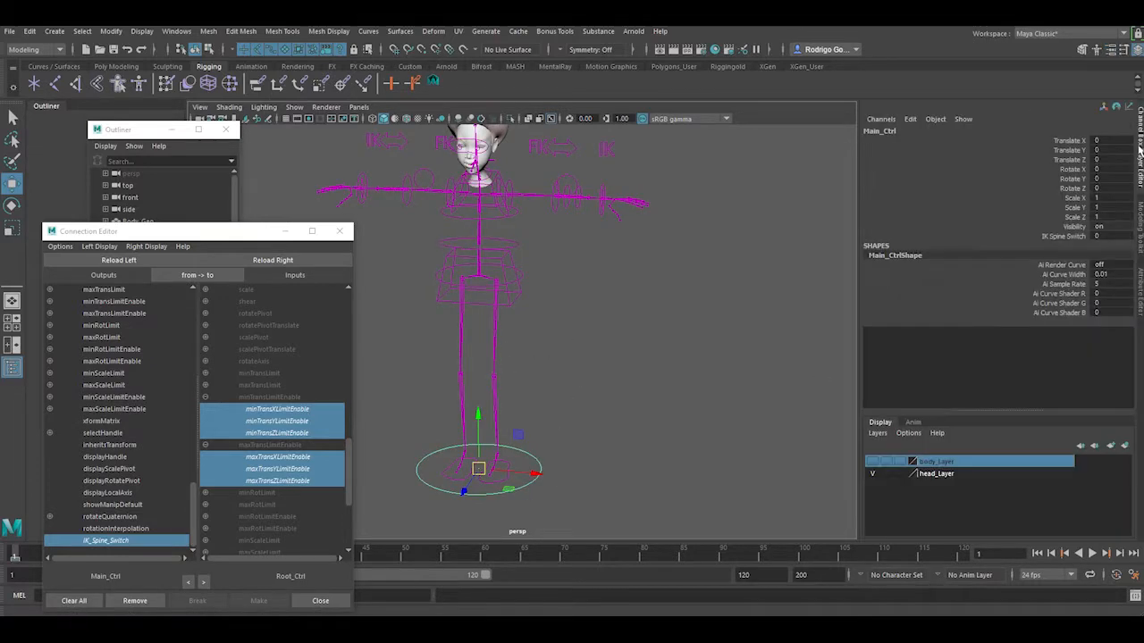
{"action": "left_click", "coordinate": [1064, 236]}
{"action": "middle_click_drag", "start_coordinate": [1050, 238], "coordinate": [931, 262]}
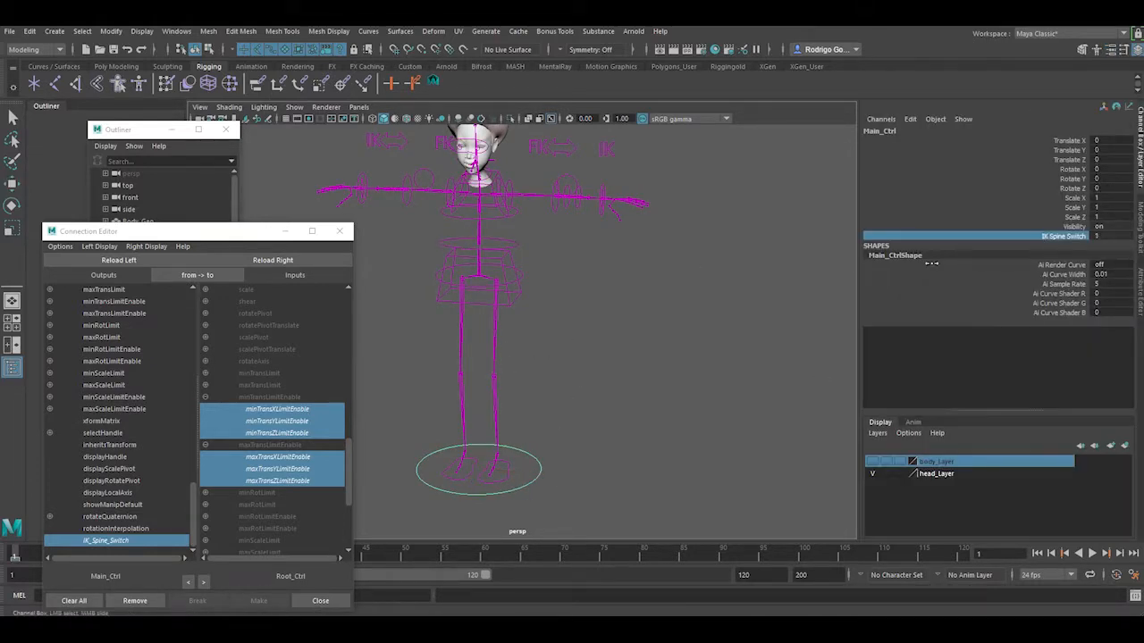
{"action": "key", "text": "w"}
{"action": "left_click", "coordinate": [729, 255]}
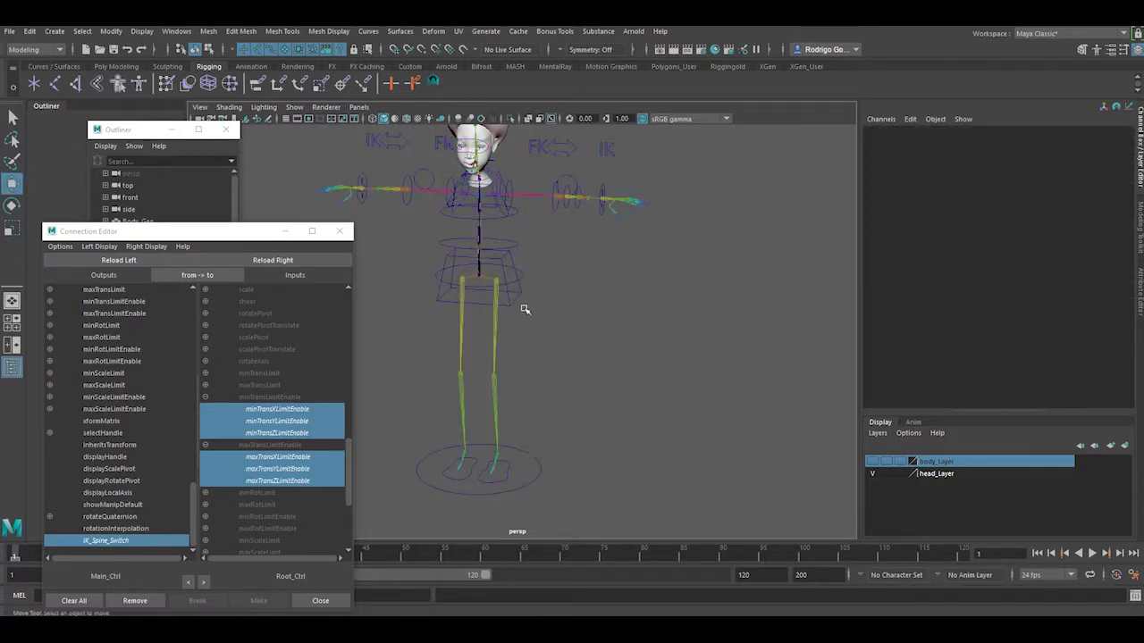
Test moving Root_Ctrl and FK_Root_Ctrl in the viewport and undo the FK_Root_Ctrl move.
{"action": "left_click", "coordinate": [514, 299]}
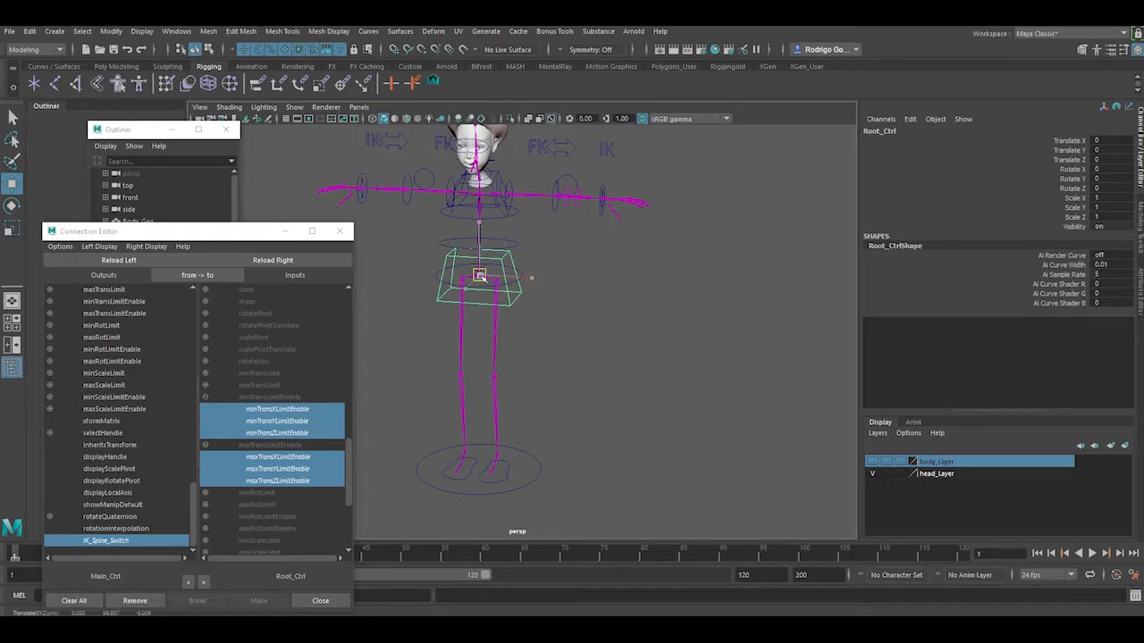
{"action": "left_click", "coordinate": [558, 276]}
{"action": "left_click", "coordinate": [524, 275]}
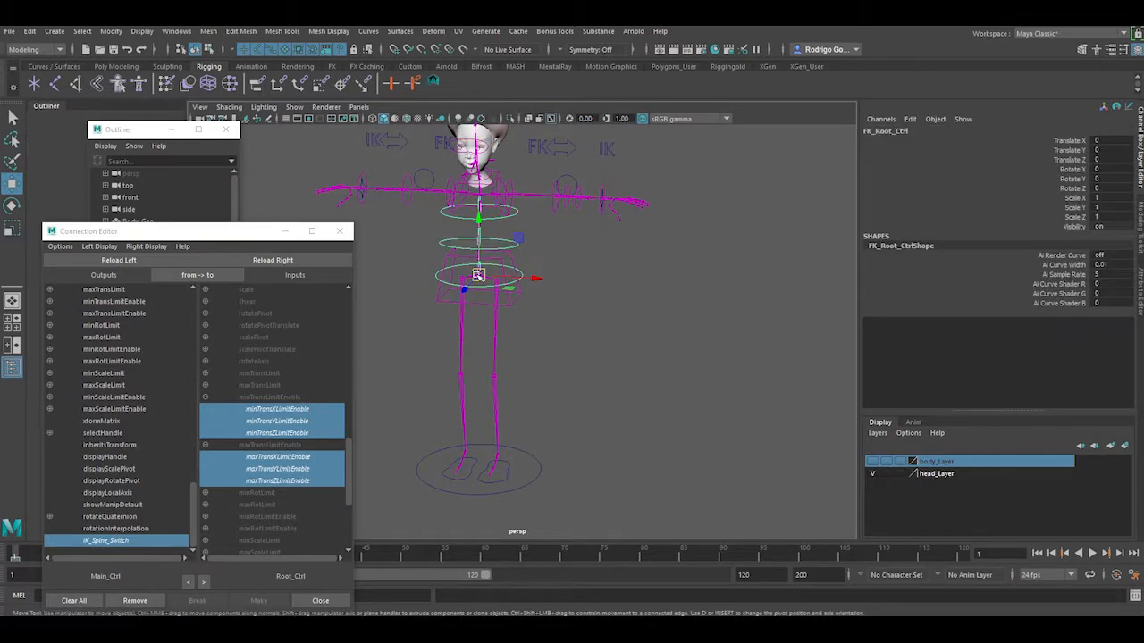
{"action": "mouse_move", "coordinate": [478, 275]}
{"action": "left_mouse_down"}
{"action": "mouse_move", "coordinate": [462, 280]}
{"action": "mouse_move", "coordinate": [486, 276]}
{"action": "mouse_move", "coordinate": [468, 266]}
{"action": "left_mouse_up"}
{"action": "key", "text": "ctrl+z"}
{"action": "left_click", "coordinate": [623, 333]}
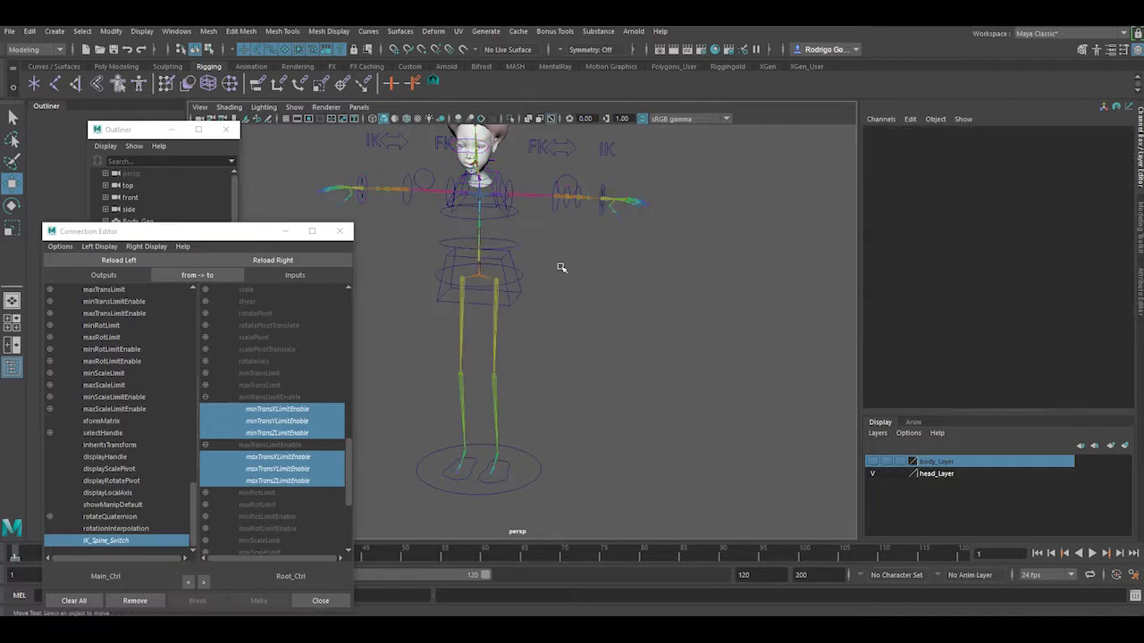
Load FK_Spine_01 as the connection target and expand its minTransLimitEnable and maxTransLimitEnable inputs.
{"action": "left_click", "coordinate": [501, 226]}
{"action": "left_click", "coordinate": [456, 217]}
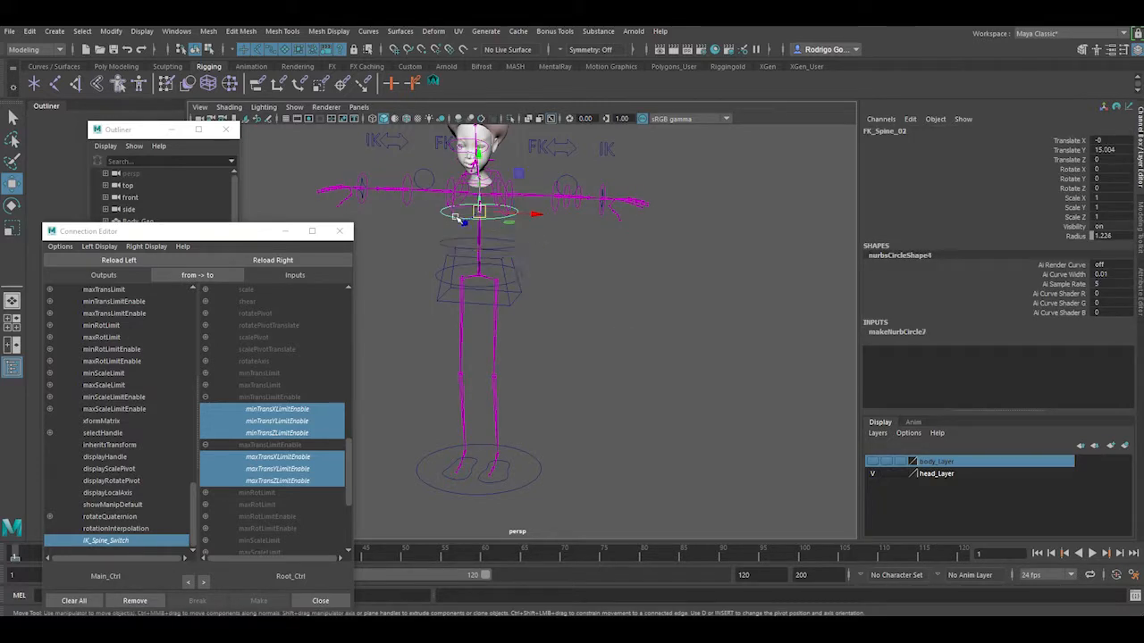
{"action": "left_click", "coordinate": [517, 246]}
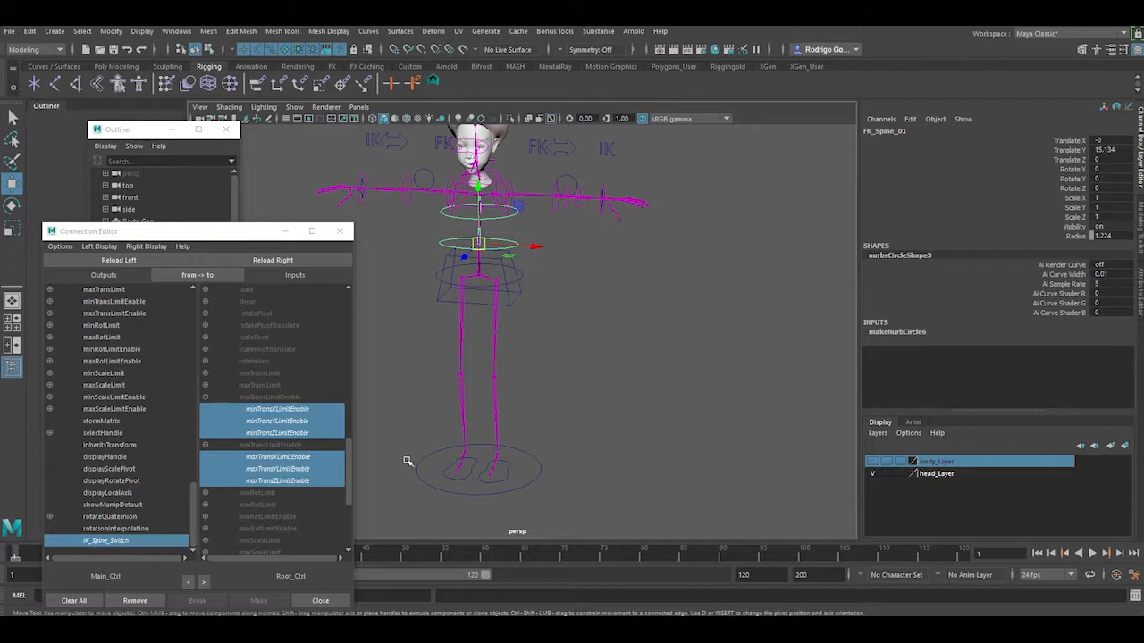
{"action": "left_click", "coordinate": [285, 261]}
{"action": "left_click", "coordinate": [205, 397]}
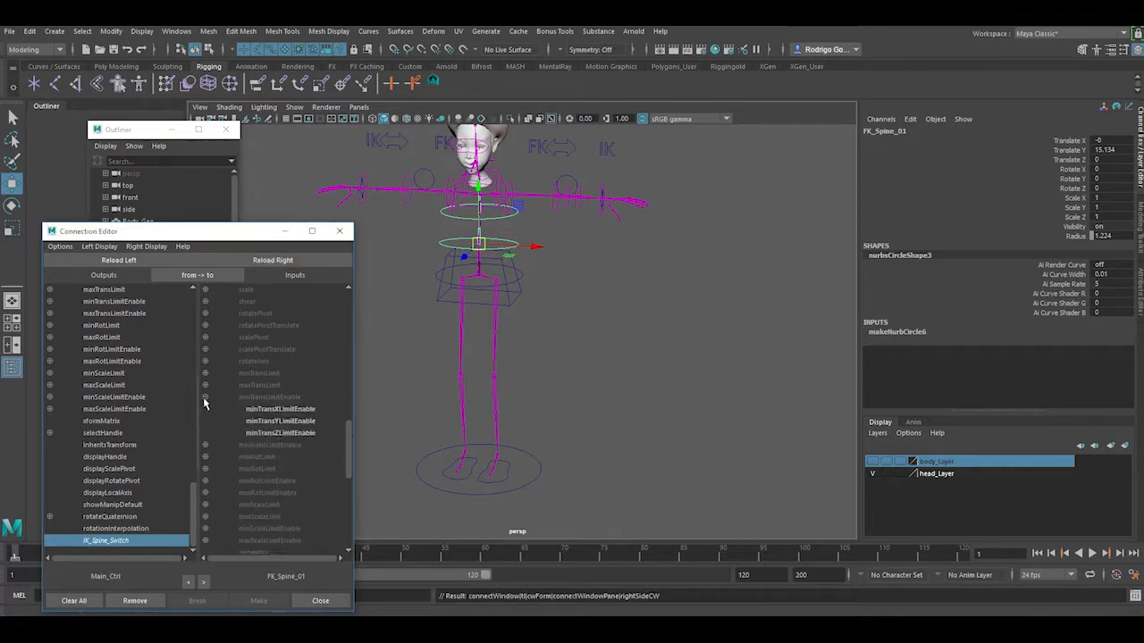
{"action": "left_click", "coordinate": [206, 445]}
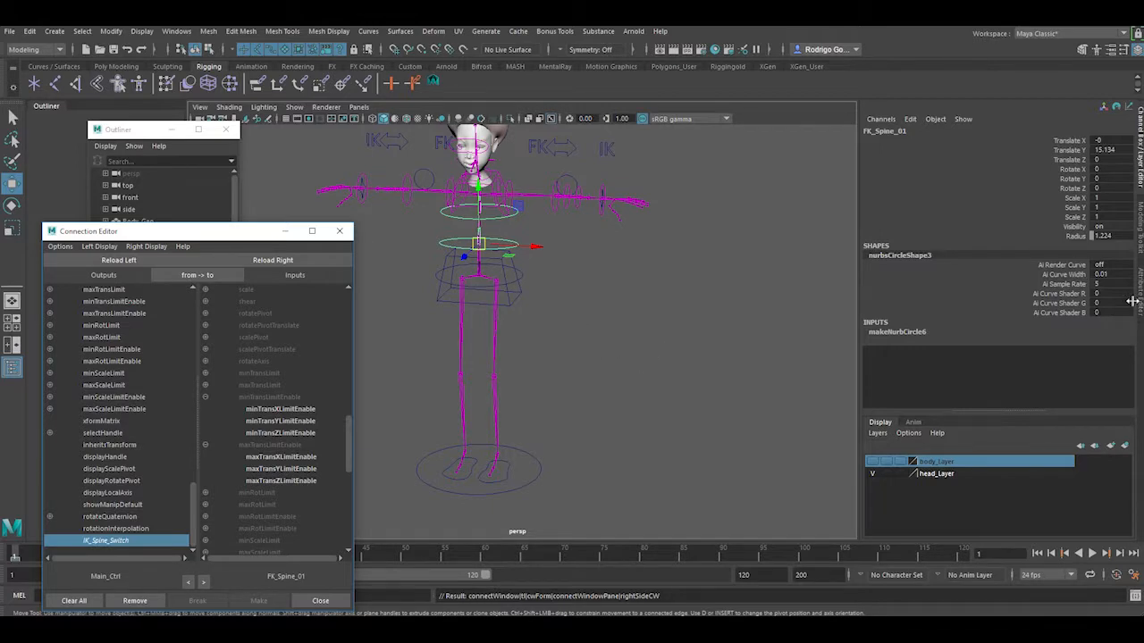
Change the IK Spine Switch value on Main_Ctrl and clear the selection.
{"action": "left_click", "coordinate": [525, 486]}
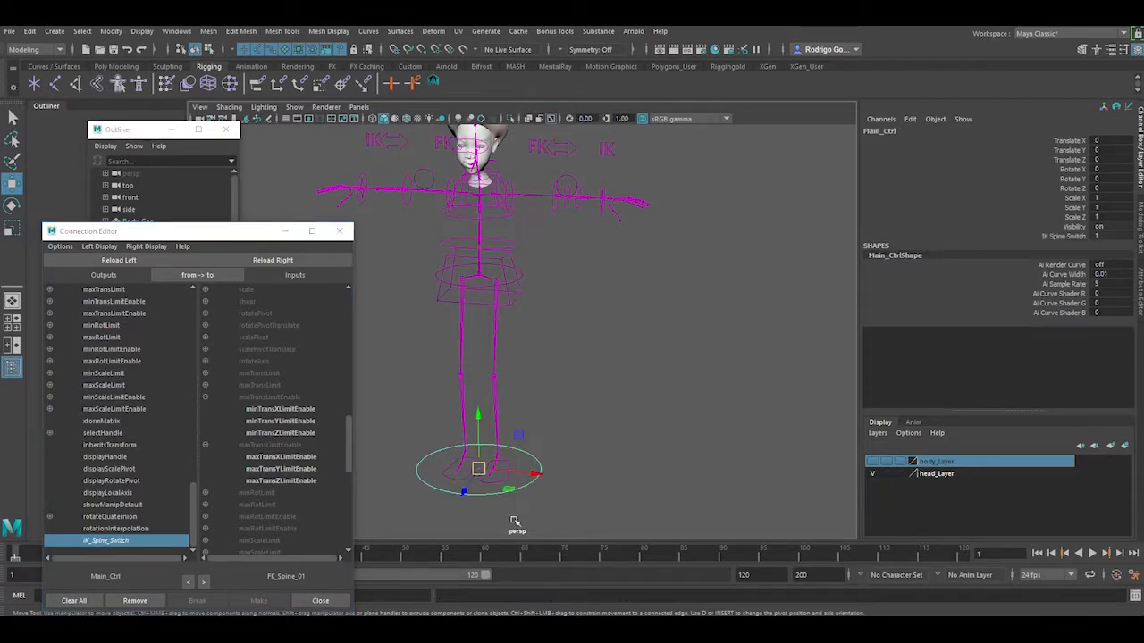
{"action": "left_click", "coordinate": [1082, 240]}
{"action": "left_click", "coordinate": [1103, 236]}
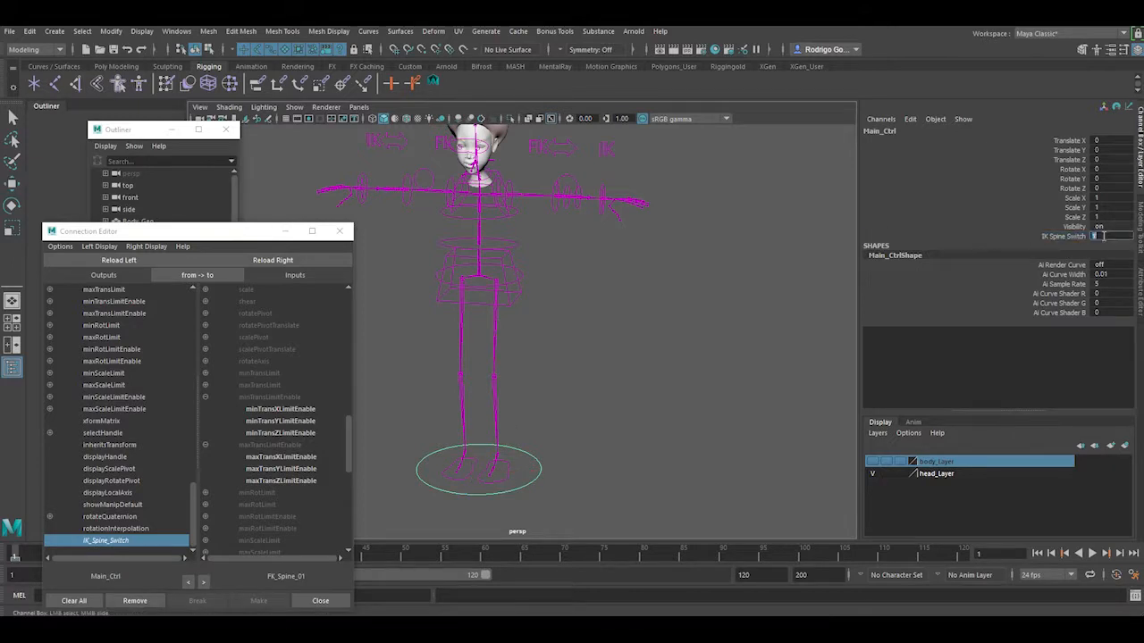
{"action": "left_click", "coordinate": [700, 317]}
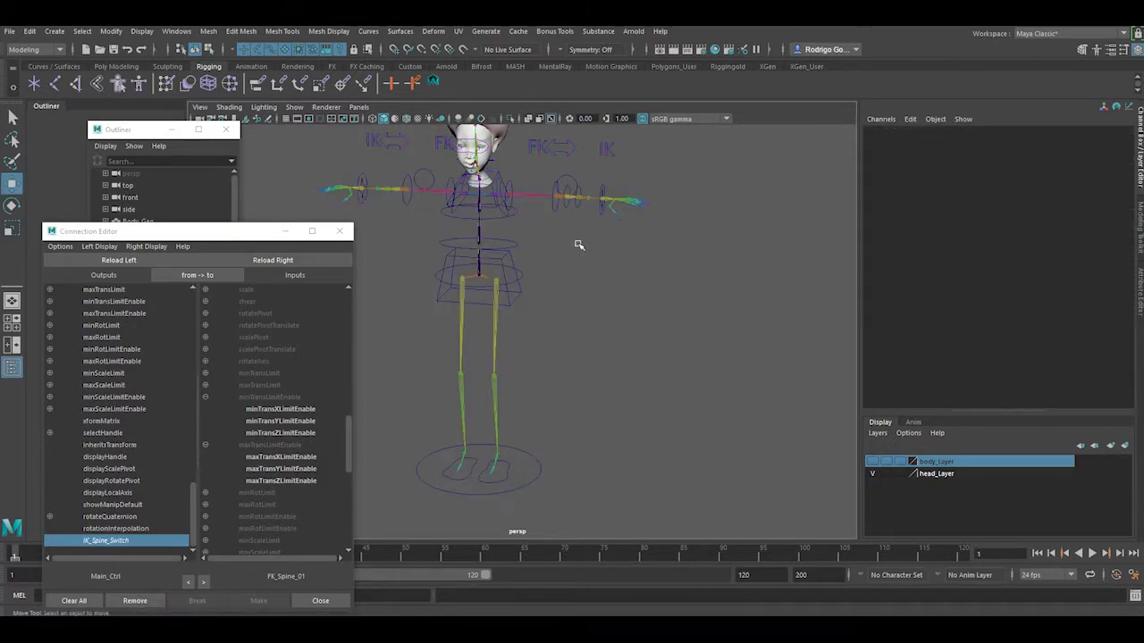
Reload FK_Spine_01 as the connection target, with its attributes open and its minimum and maximum translate limit enable inputs expanded.
{"action": "left_click", "coordinate": [515, 245]}
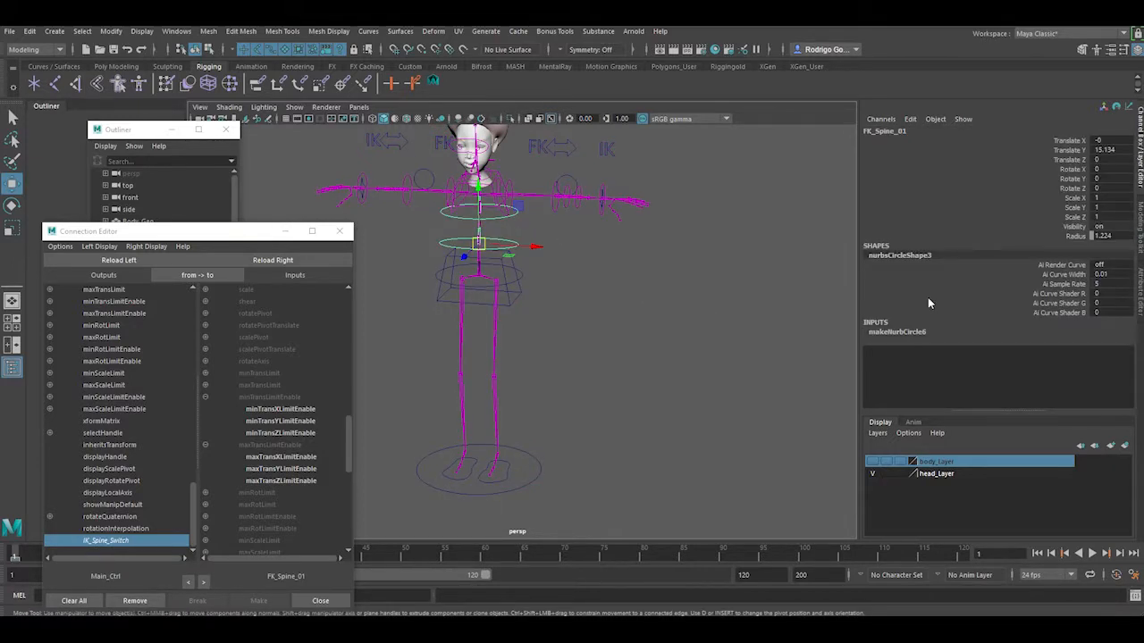
{"action": "left_click", "coordinate": [1140, 288]}
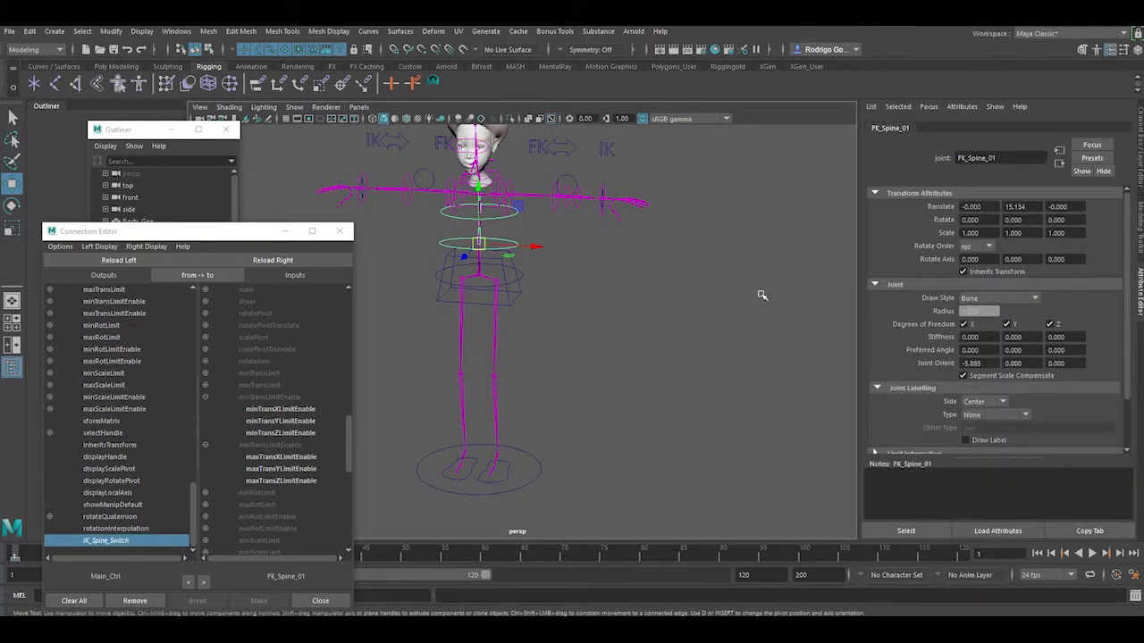
{"action": "left_click", "coordinate": [282, 261]}
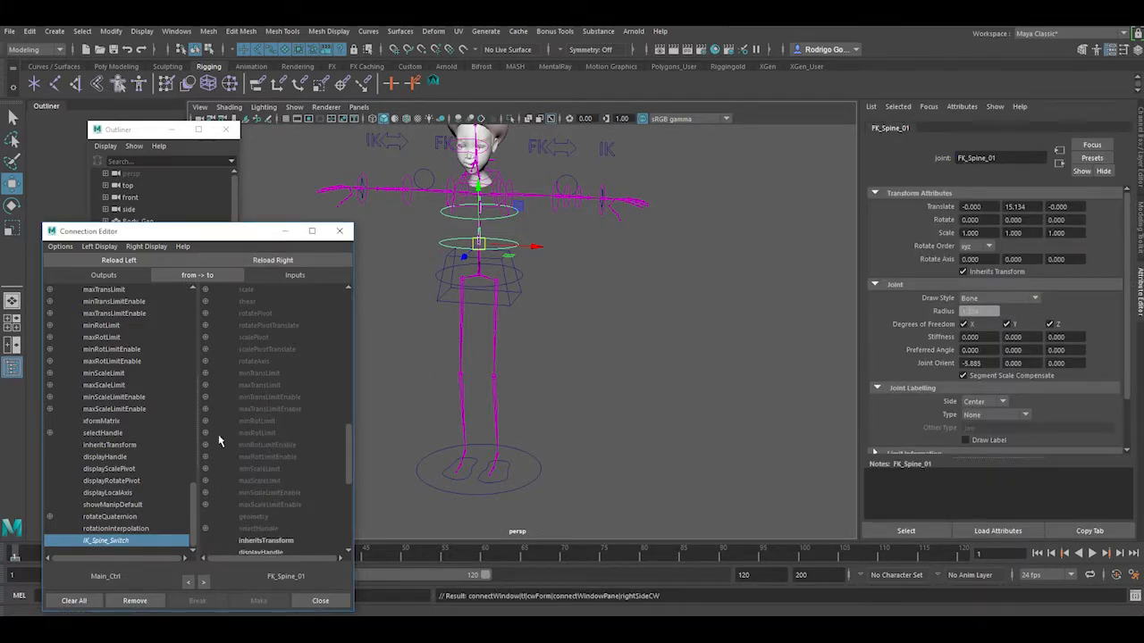
{"action": "left_click", "coordinate": [205, 397]}
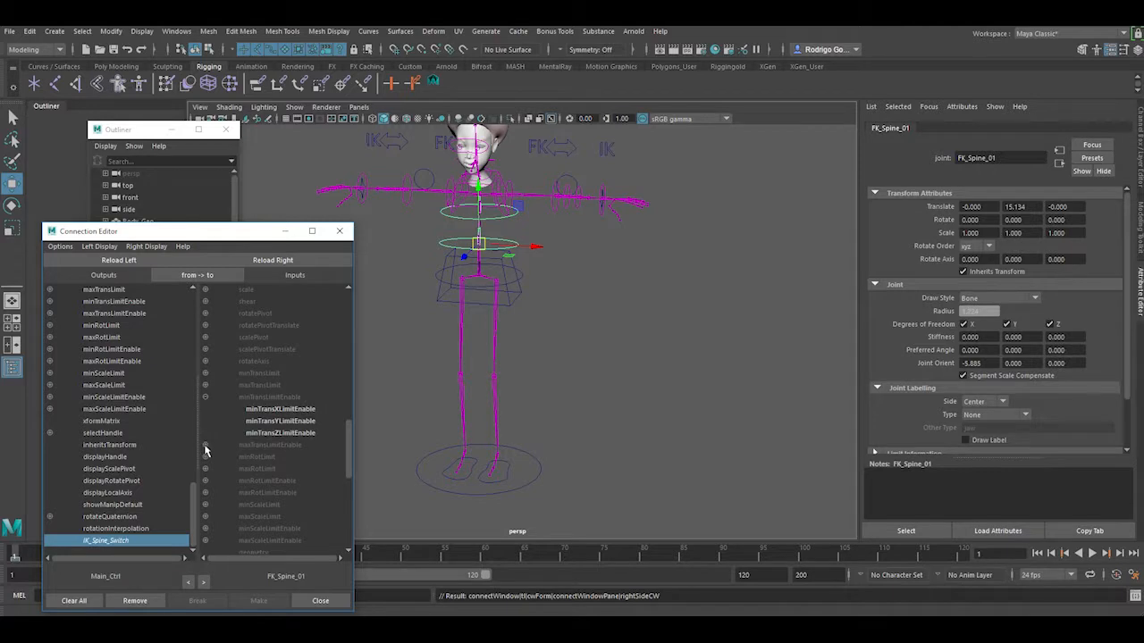
{"action": "left_click", "coordinate": [204, 445]}
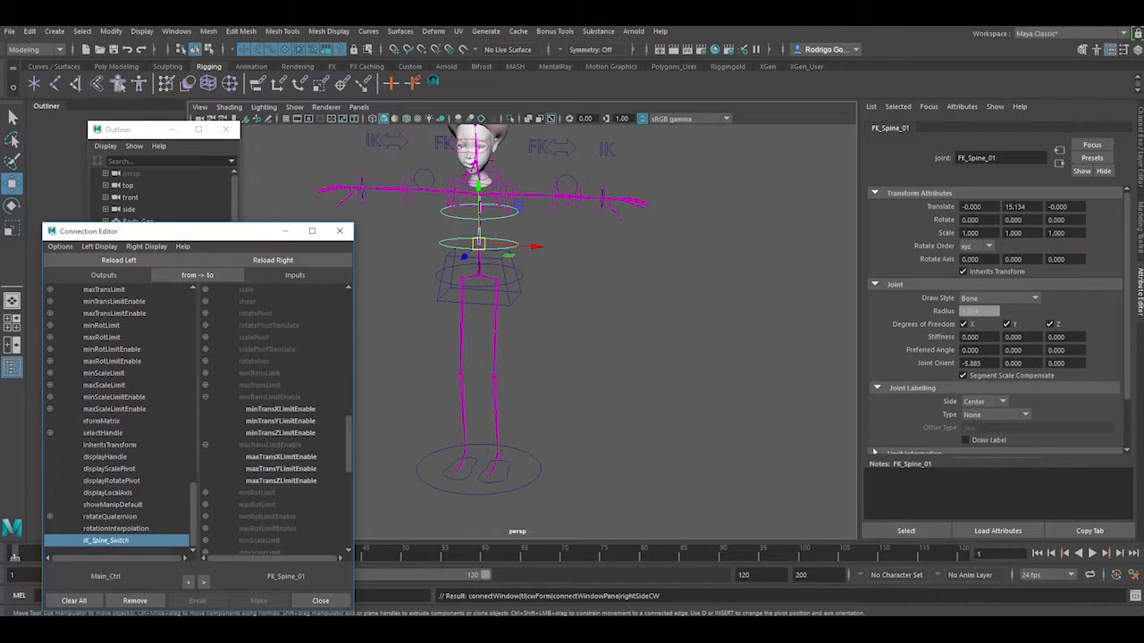
Set FK_Spine_01's minimum and maximum translate limits to its current values: X 0, Y 15.13 and Z 0.
{"action": "left_click", "coordinate": [875, 454]}
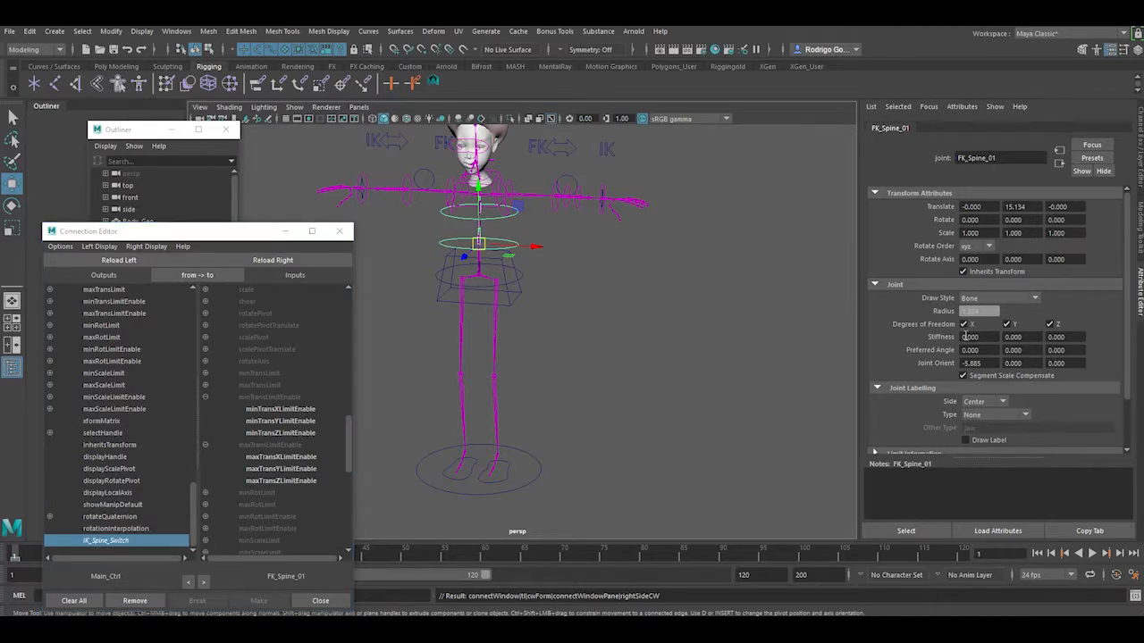
{"action": "scroll", "coordinate": [971, 331], "scroll_direction": "down", "scroll_amount": 2}
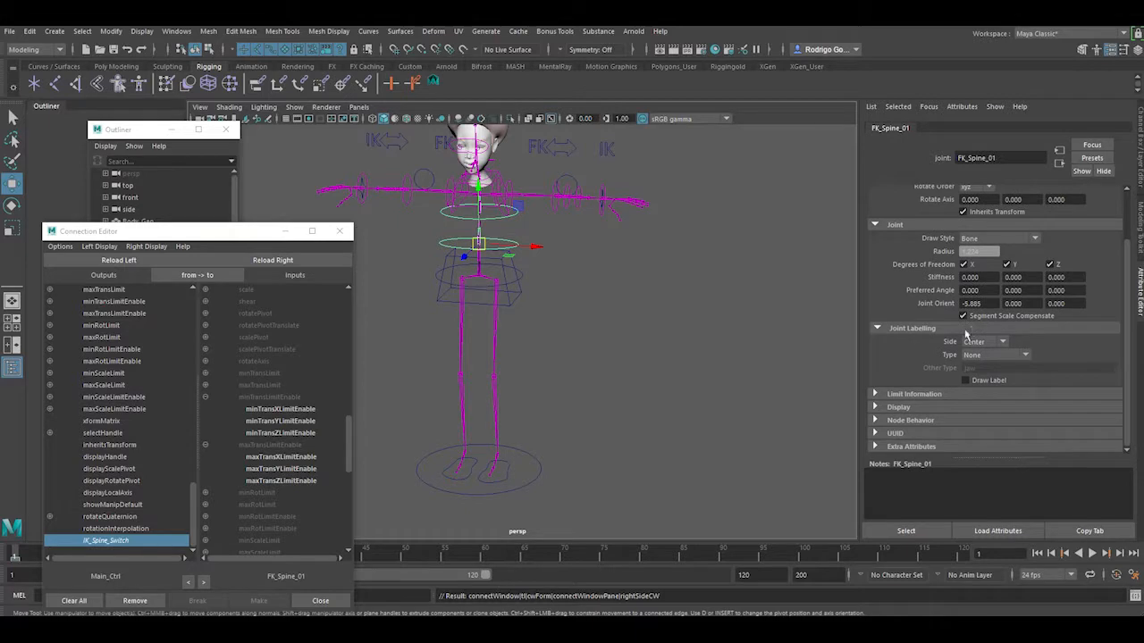
{"action": "left_click", "coordinate": [875, 395]}
{"action": "scroll", "coordinate": [878, 399], "scroll_direction": "down", "scroll_amount": 3}
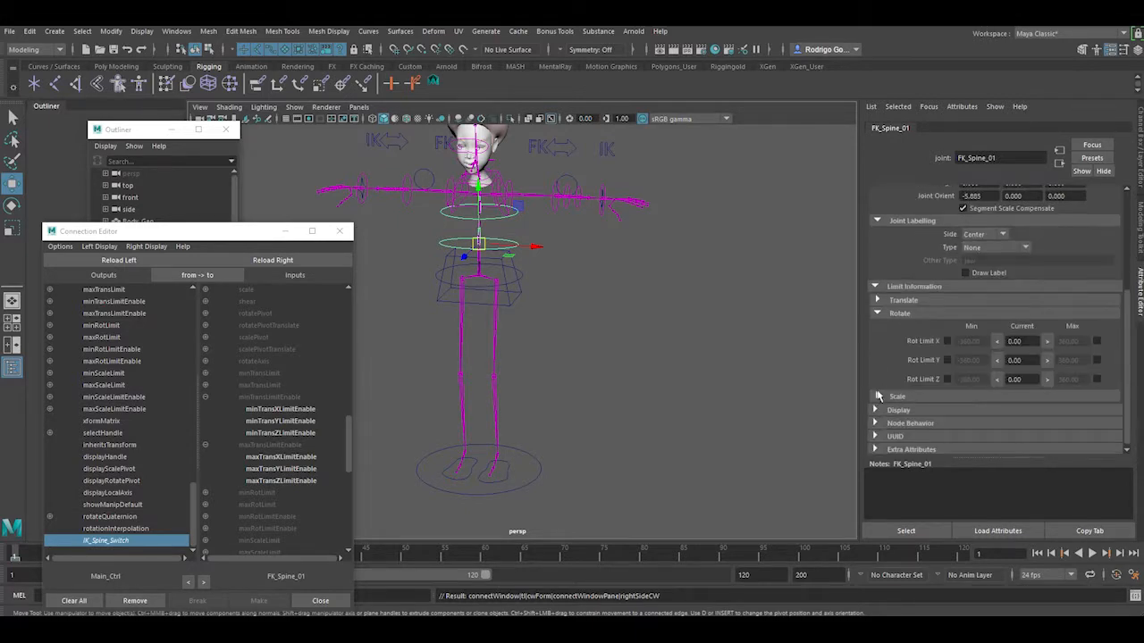
{"action": "left_click", "coordinate": [878, 314]}
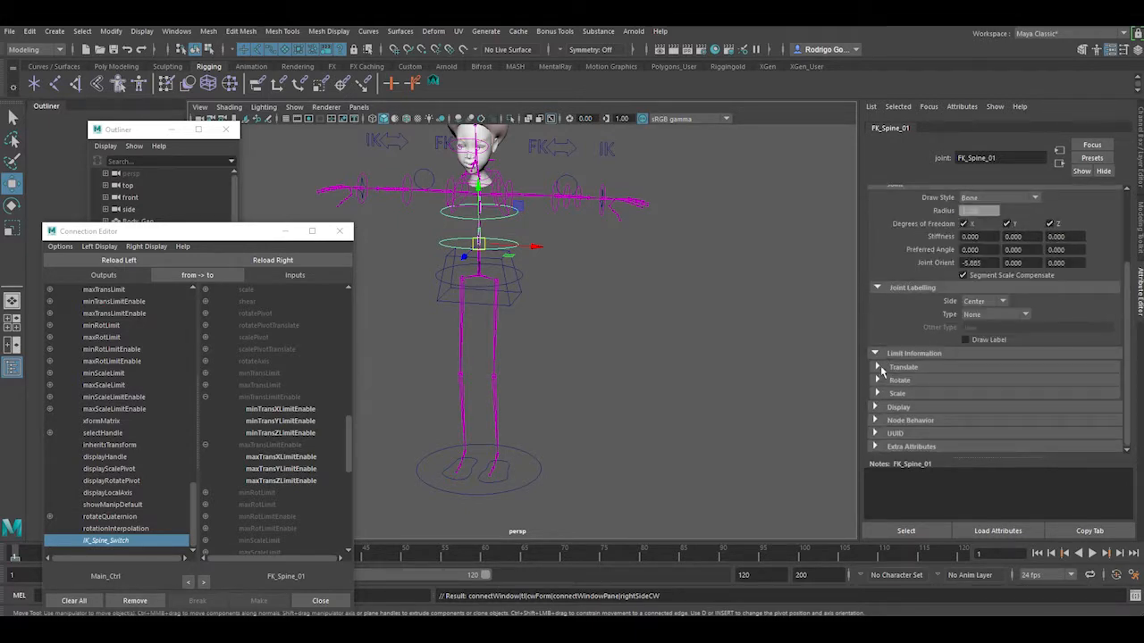
{"action": "left_click", "coordinate": [878, 367]}
{"action": "scroll", "coordinate": [954, 386], "scroll_direction": "down", "scroll_amount": 2}
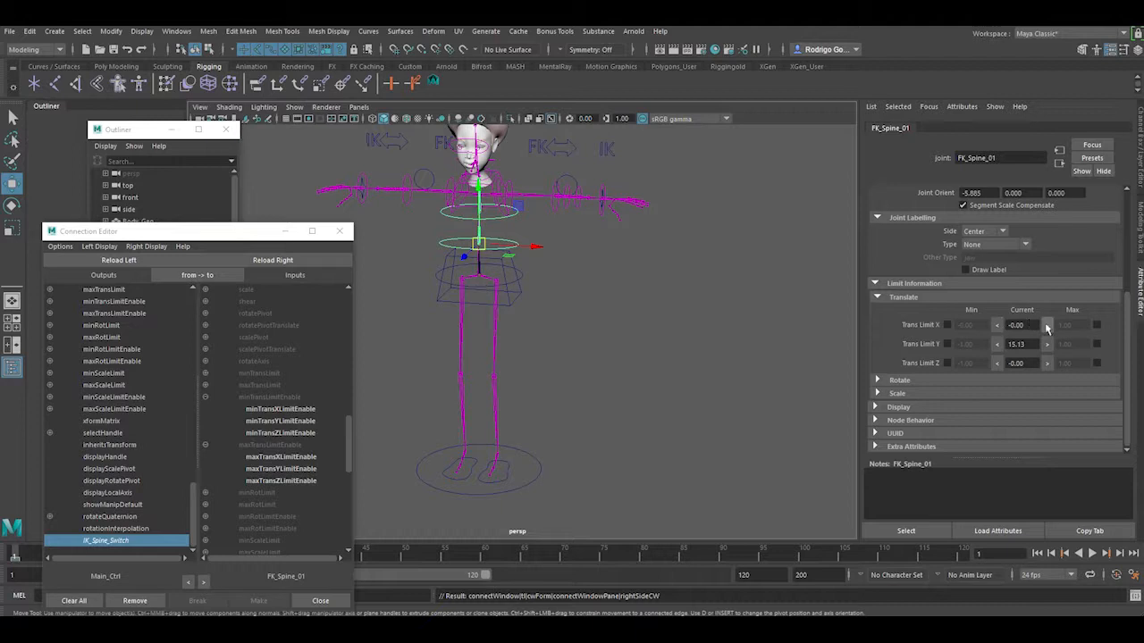
{"action": "left_click", "coordinate": [997, 345]}
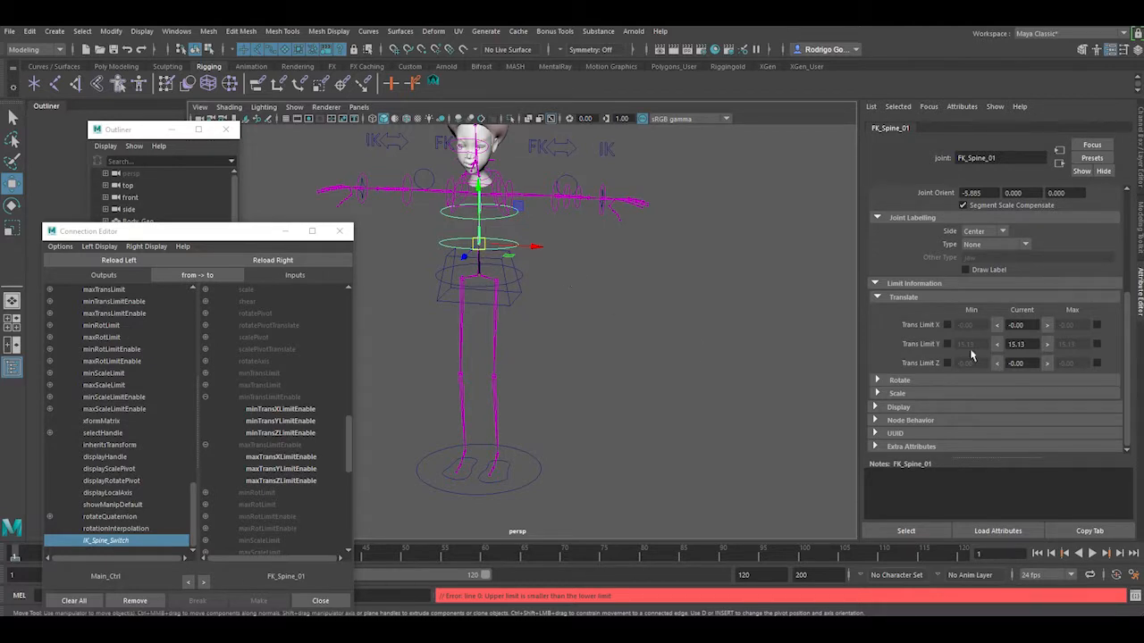
Load FK_Spine_02 as the connection target and expand its minTransLimitEnable and maxTransLimitEnable inputs.
{"action": "left_click", "coordinate": [493, 219]}
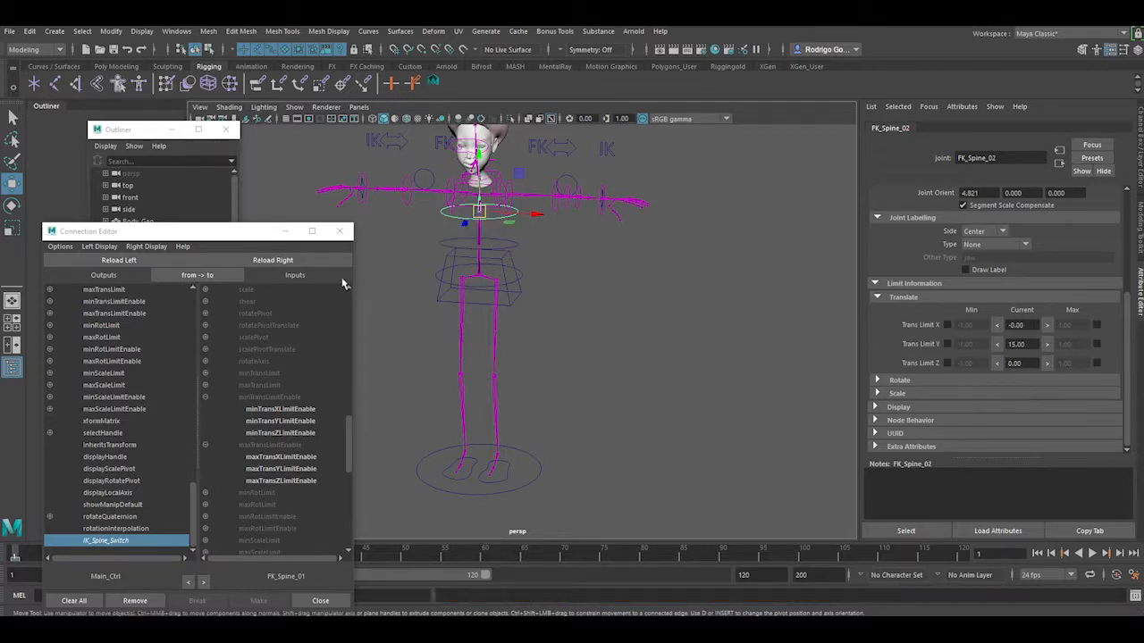
{"action": "left_click", "coordinate": [298, 261]}
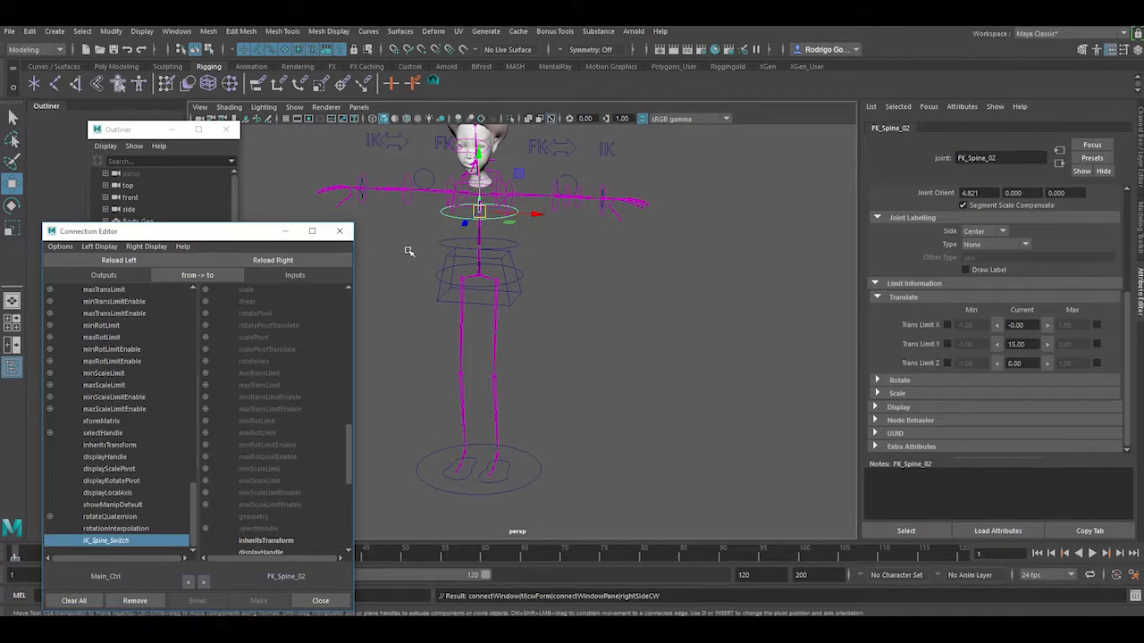
{"action": "left_click", "coordinate": [515, 245]}
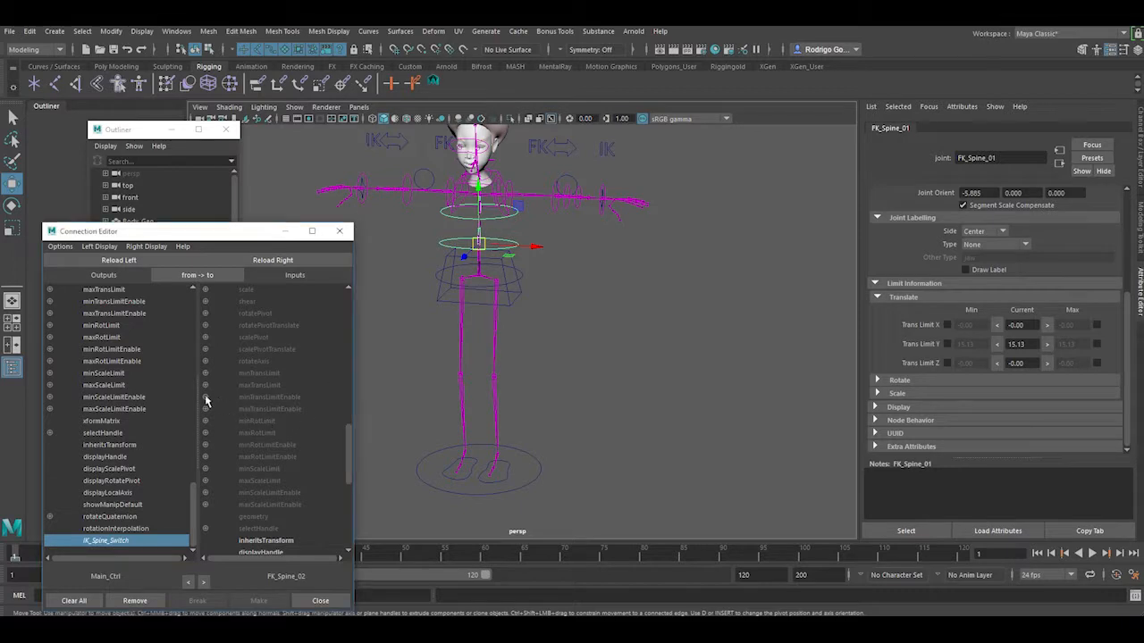
{"action": "left_click", "coordinate": [205, 397]}
{"action": "left_click", "coordinate": [205, 445]}
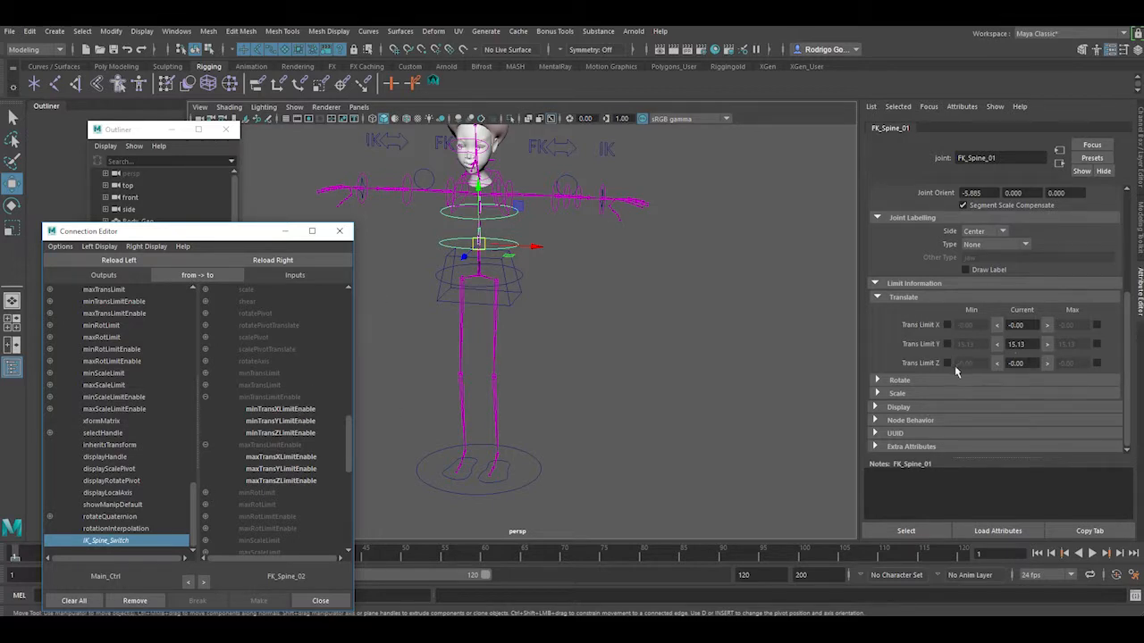
Connect Main_Ctrl's IK_Spine_Switch to the minimum and maximum X, Y and Z translate limit enables of FK_Spine_02.
{"action": "left_click", "coordinate": [271, 409]}
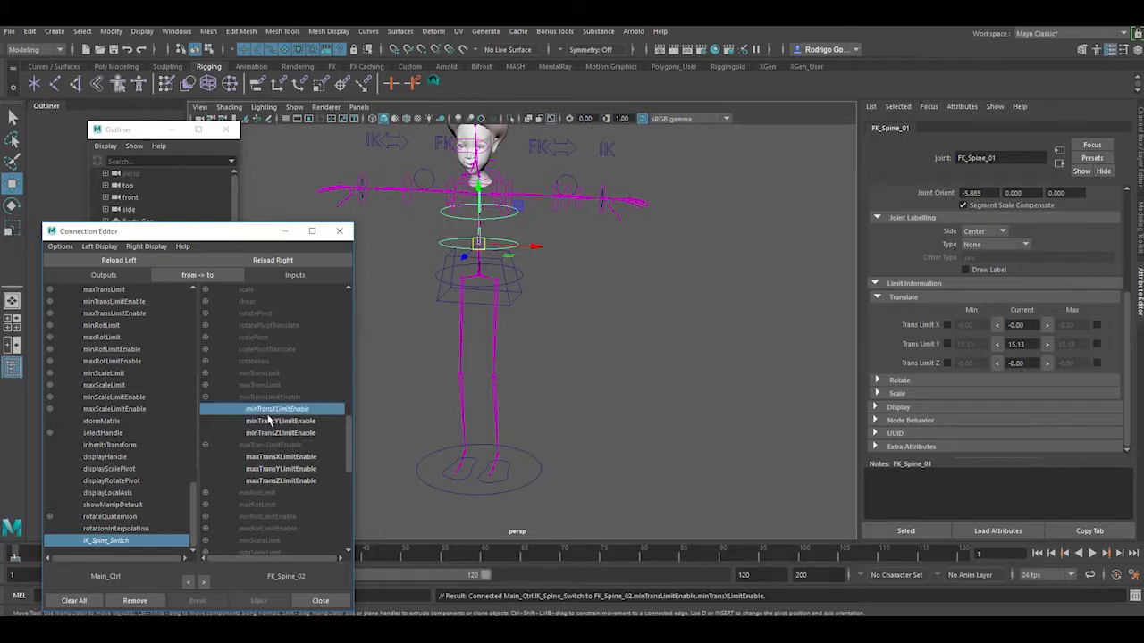
{"action": "left_click", "coordinate": [265, 421]}
{"action": "left_click", "coordinate": [265, 432]}
{"action": "left_click", "coordinate": [263, 457]}
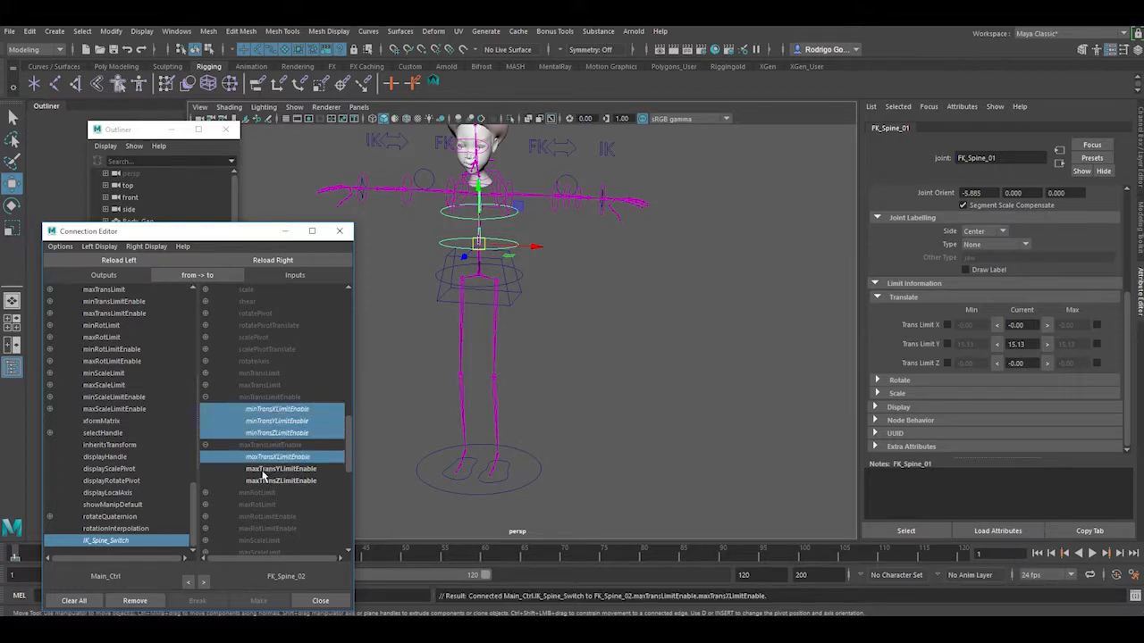
{"action": "left_click", "coordinate": [267, 469]}
{"action": "left_click", "coordinate": [271, 481]}
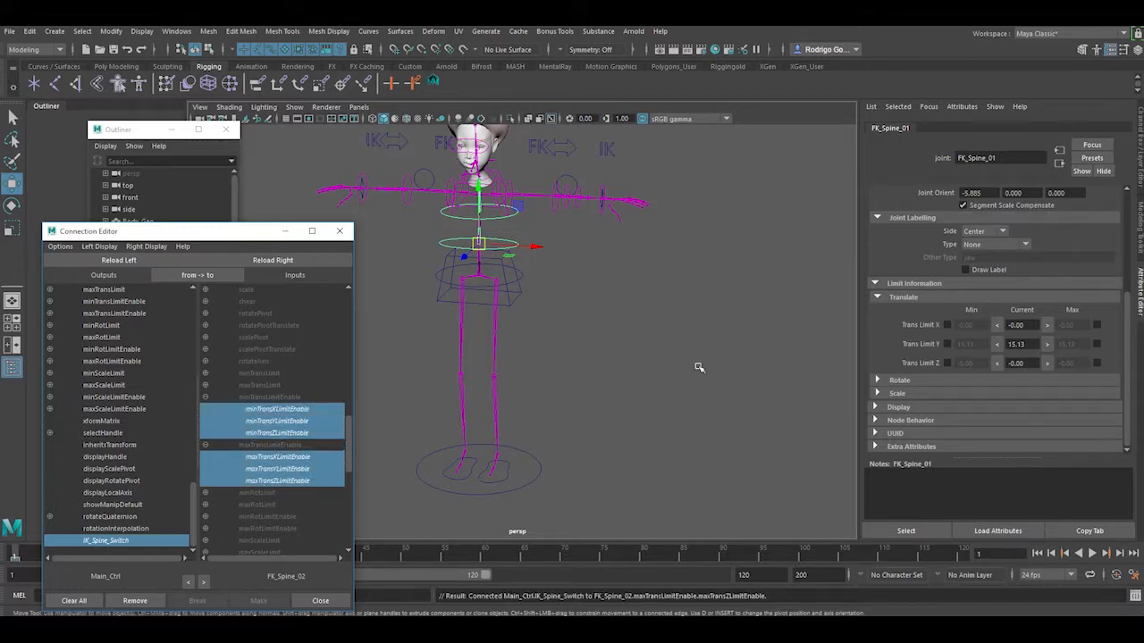
Reload FK_Spine_02 as the connection target and expand its translate limit enable inputs to check their connections.
{"action": "left_click", "coordinate": [498, 218]}
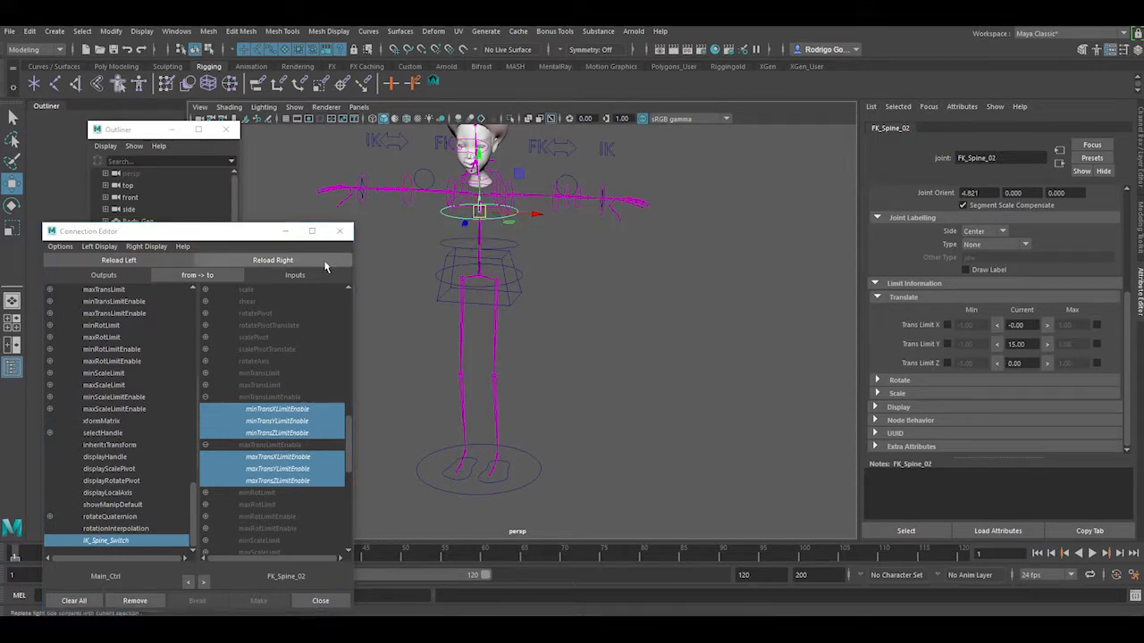
{"action": "left_click", "coordinate": [270, 260]}
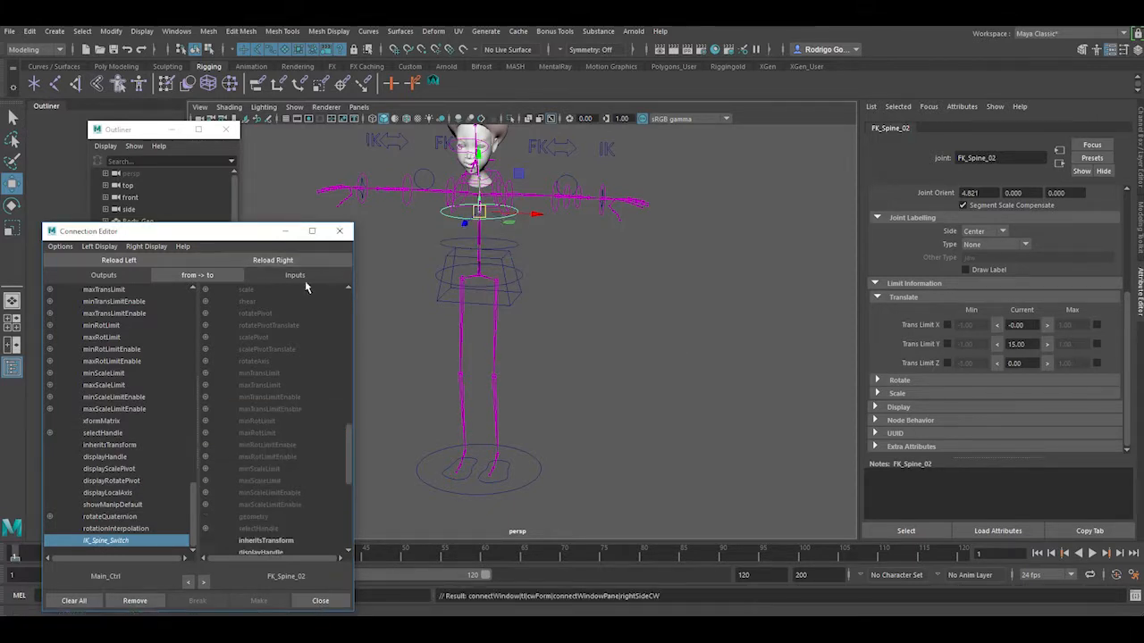
{"action": "left_click", "coordinate": [204, 396]}
{"action": "left_click", "coordinate": [205, 445]}
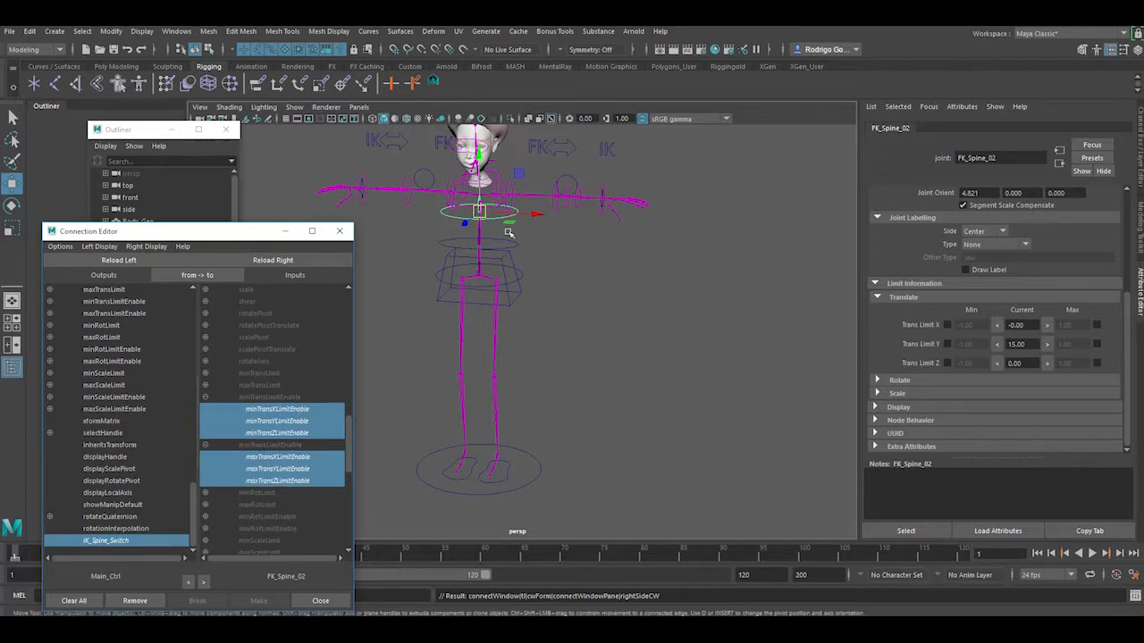
Set FK_Spine_02's minimum and maximum translate limits to its current values: X 0, Y 15 and Z 0.
{"action": "left_click", "coordinate": [998, 326]}
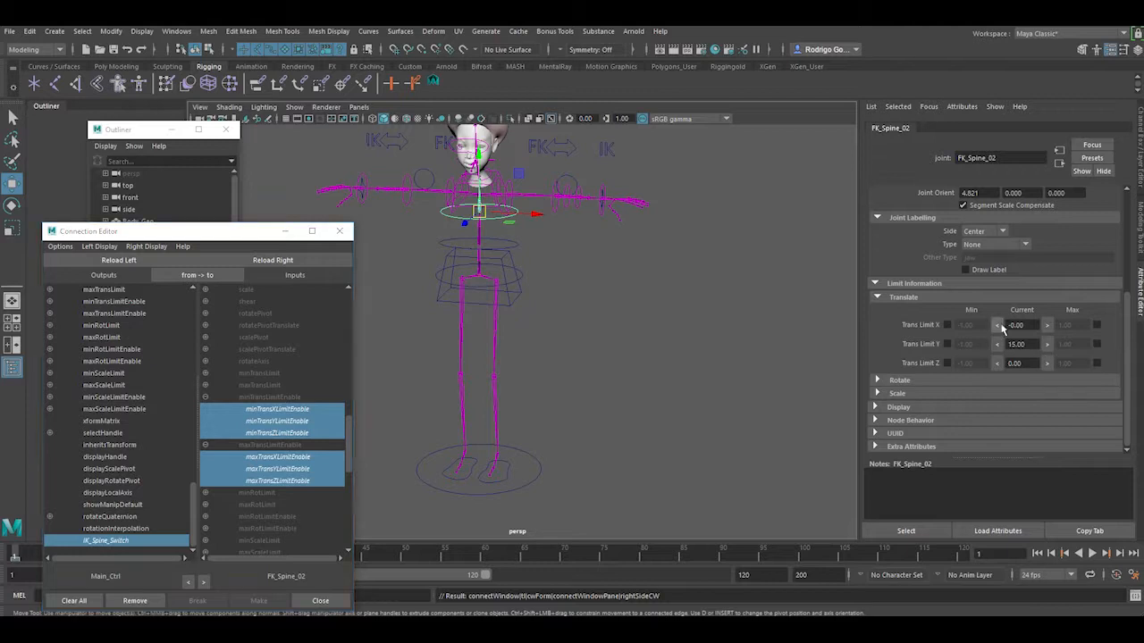
{"action": "left_click", "coordinate": [1048, 326]}
{"action": "left_click", "coordinate": [998, 345]}
{"action": "left_click", "coordinate": [1047, 346]}
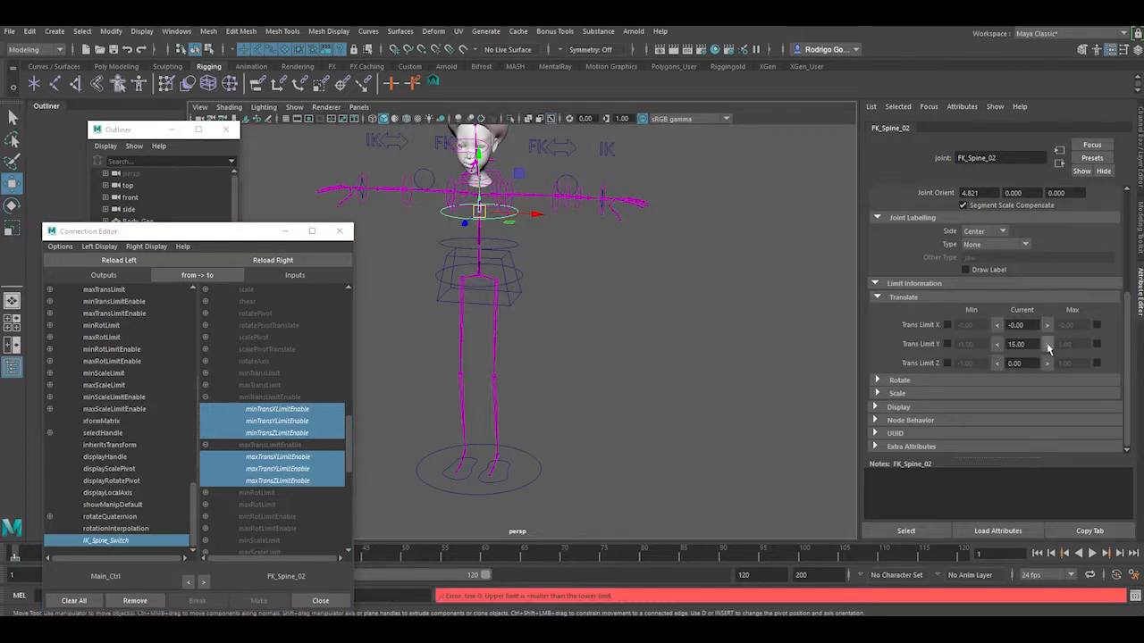
{"action": "left_click", "coordinate": [997, 365]}
{"action": "left_click", "coordinate": [1047, 365]}
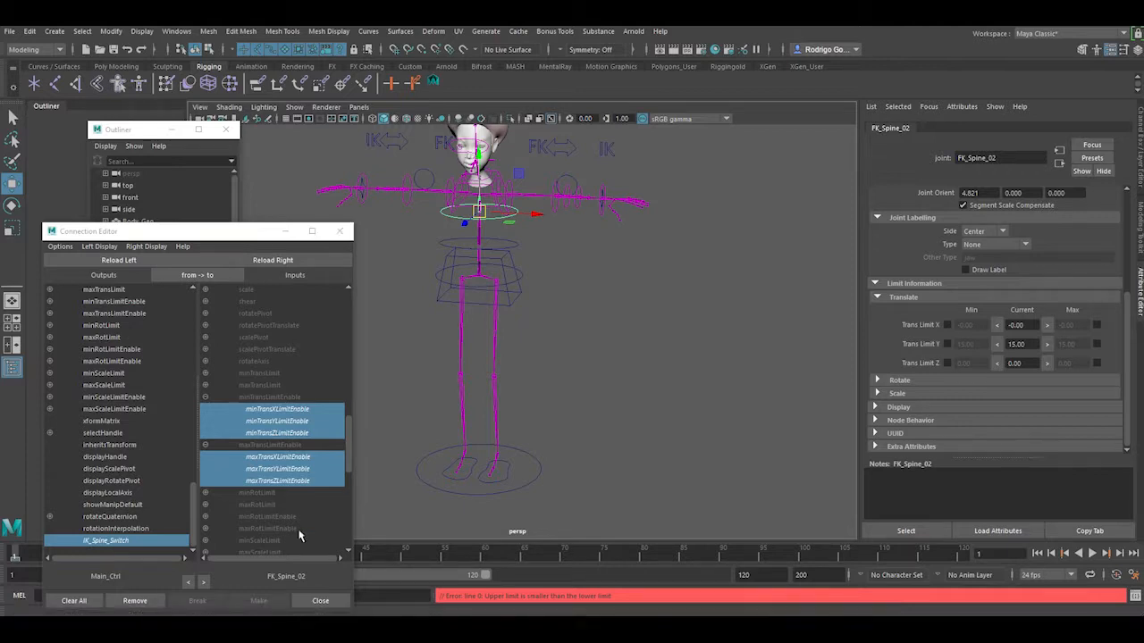
Close the Connection Editor and change the IK Spine Switch on Main_Ctrl to free the IK controls' translation.
{"action": "left_click", "coordinate": [320, 599]}
{"action": "left_click", "coordinate": [557, 452]}
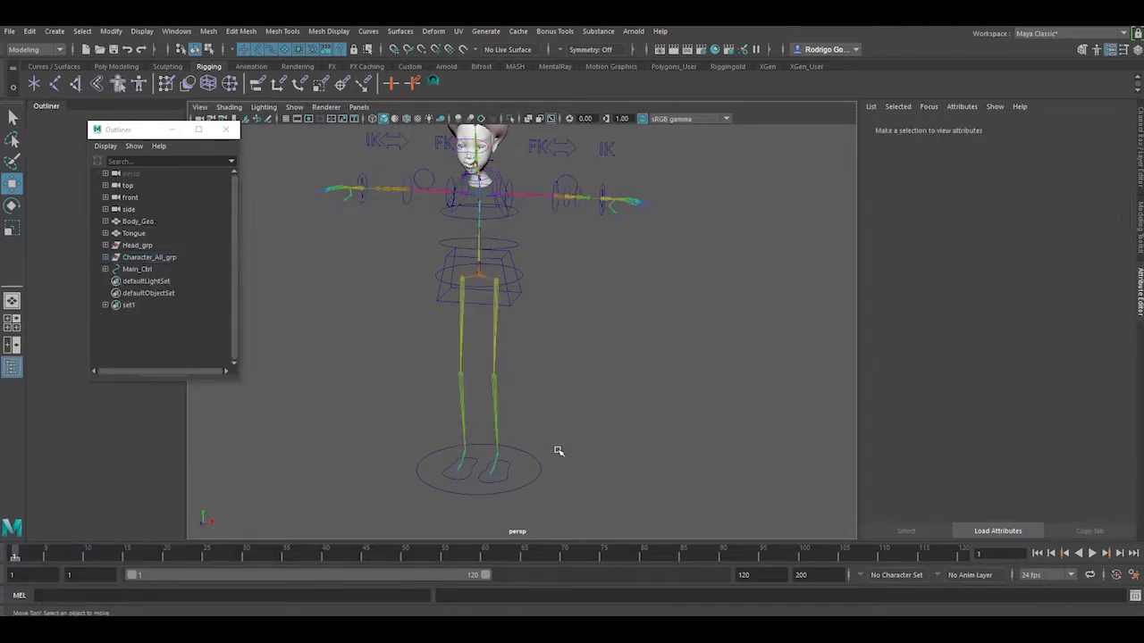
{"action": "left_click", "coordinate": [523, 501]}
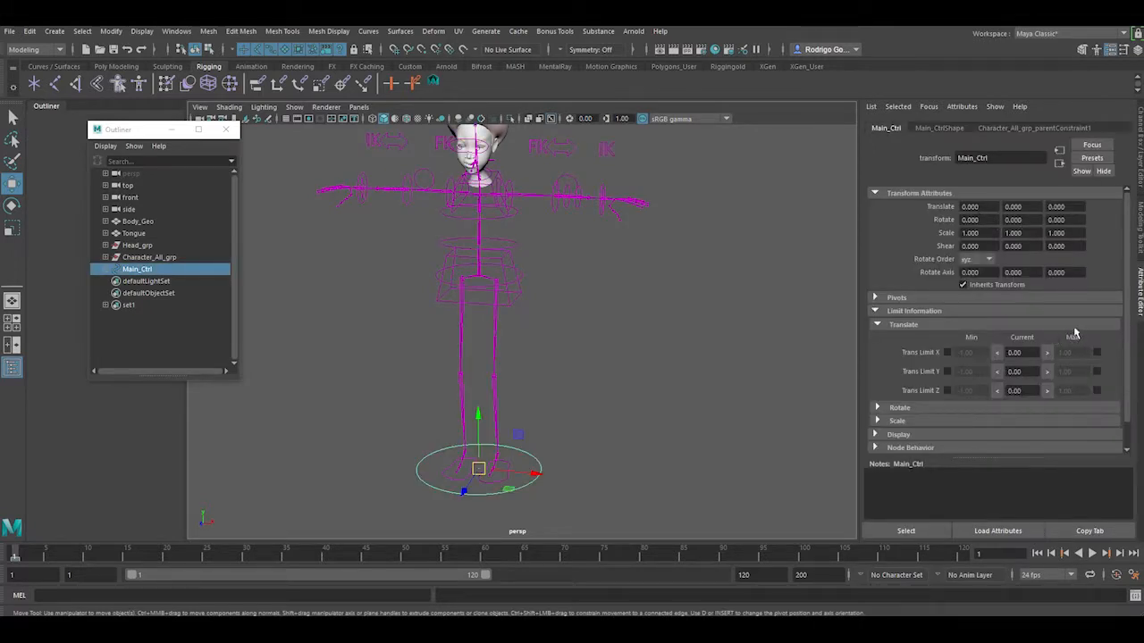
{"action": "left_click", "coordinate": [1139, 160]}
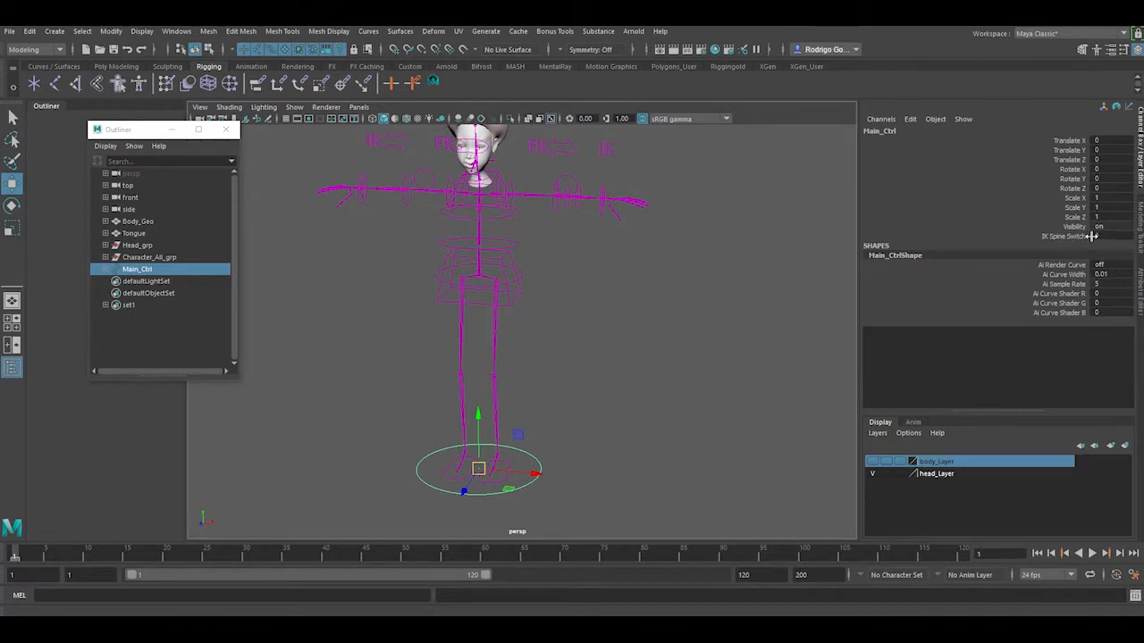
{"action": "left_click", "coordinate": [649, 318]}
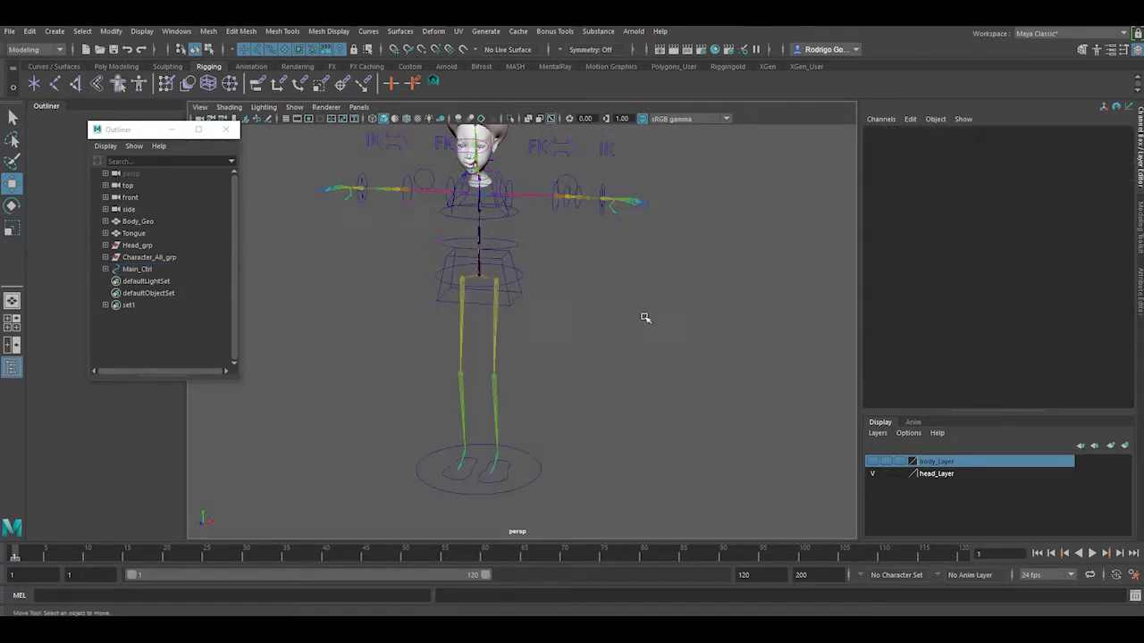
Test moving Root_Ctrl down and sideways in the viewport and undo the move.
{"action": "left_click", "coordinate": [524, 274]}
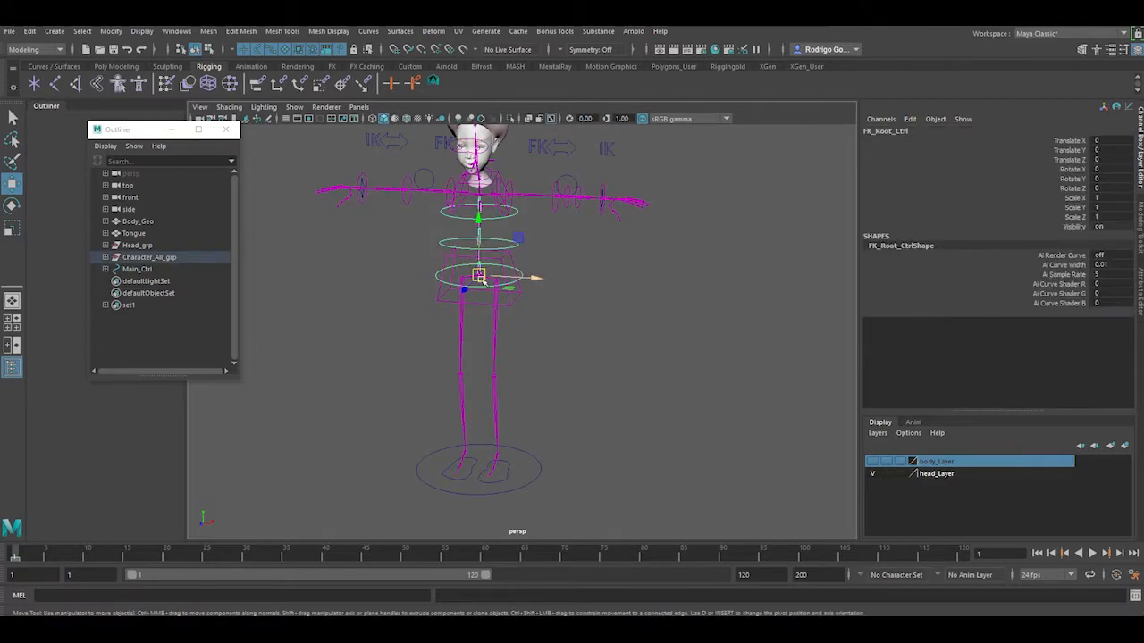
{"action": "left_click", "coordinate": [514, 304]}
{"action": "left_click_drag", "start_coordinate": [482, 276], "coordinate": [498, 324]}
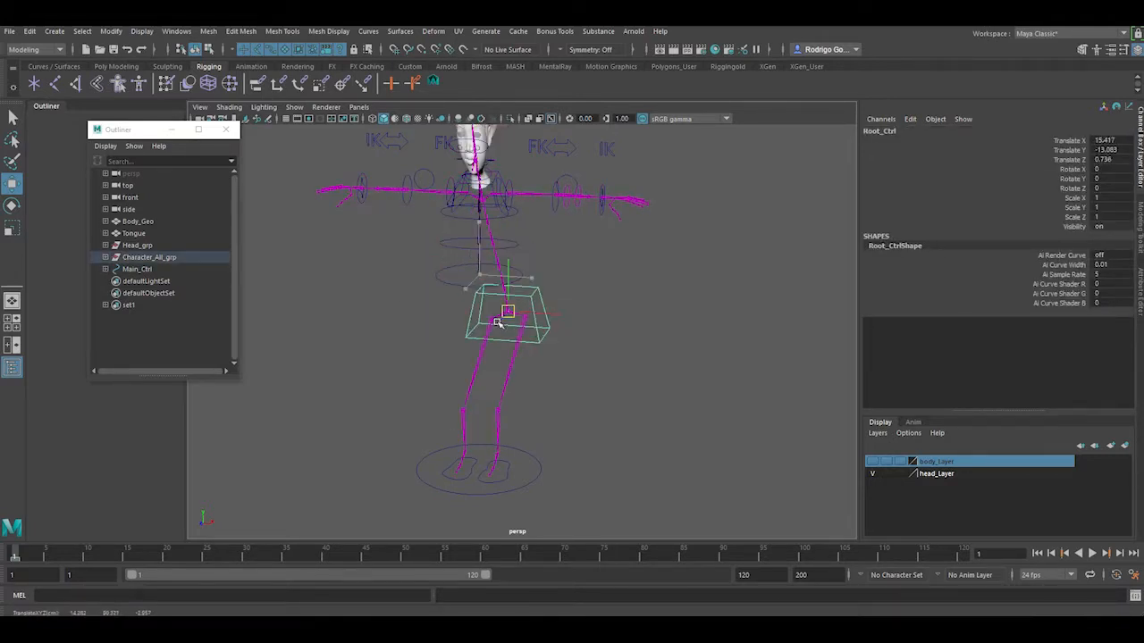
{"action": "key", "text": "ctrl+z"}
{"action": "key", "text": "ctrl+z"}
{"action": "key", "text": "ctrl+z"}
{"action": "key", "text": "ctrl+z"}
{"action": "key", "text": "ctrl+z"}
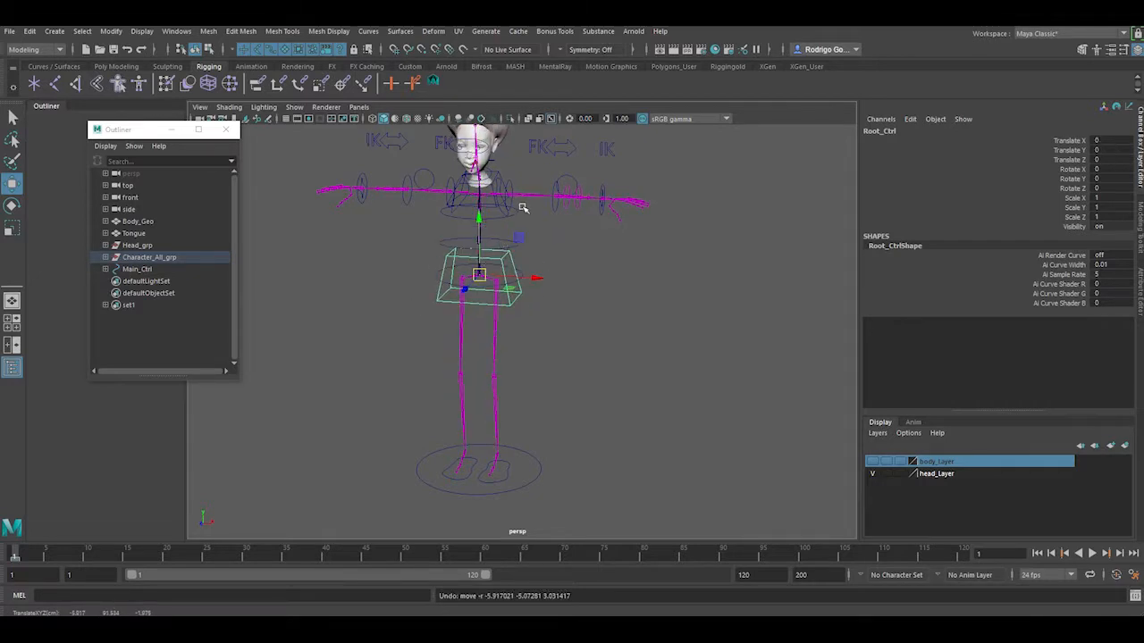
Test moving Shldr_Ctrl a short distance up and sideways and undo the move.
{"action": "left_click", "coordinate": [499, 179]}
{"action": "left_click_drag", "start_coordinate": [487, 178], "coordinate": [506, 165]}
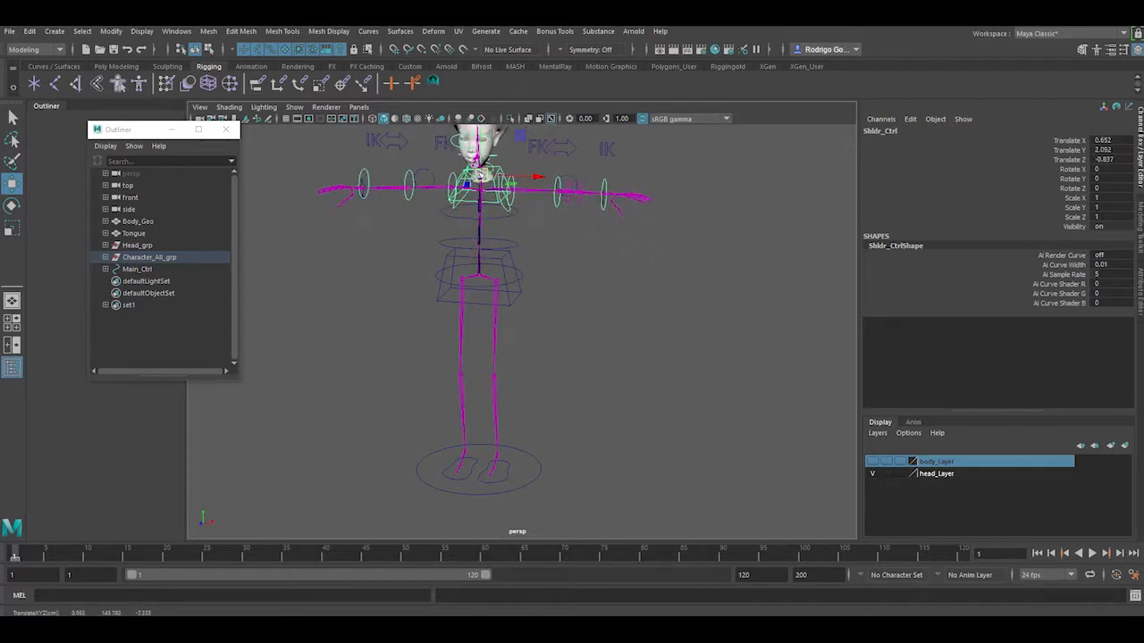
{"action": "key", "text": "ctrl+z"}
Set the IK Spine Switch on Main_Ctrl to 1 and clear the selection.
{"action": "left_click", "coordinate": [572, 293]}
{"action": "left_click_drag", "start_coordinate": [562, 415], "coordinate": [533, 526]}
{"action": "left_click", "coordinate": [1078, 238]}
{"action": "left_click", "coordinate": [1093, 236]}
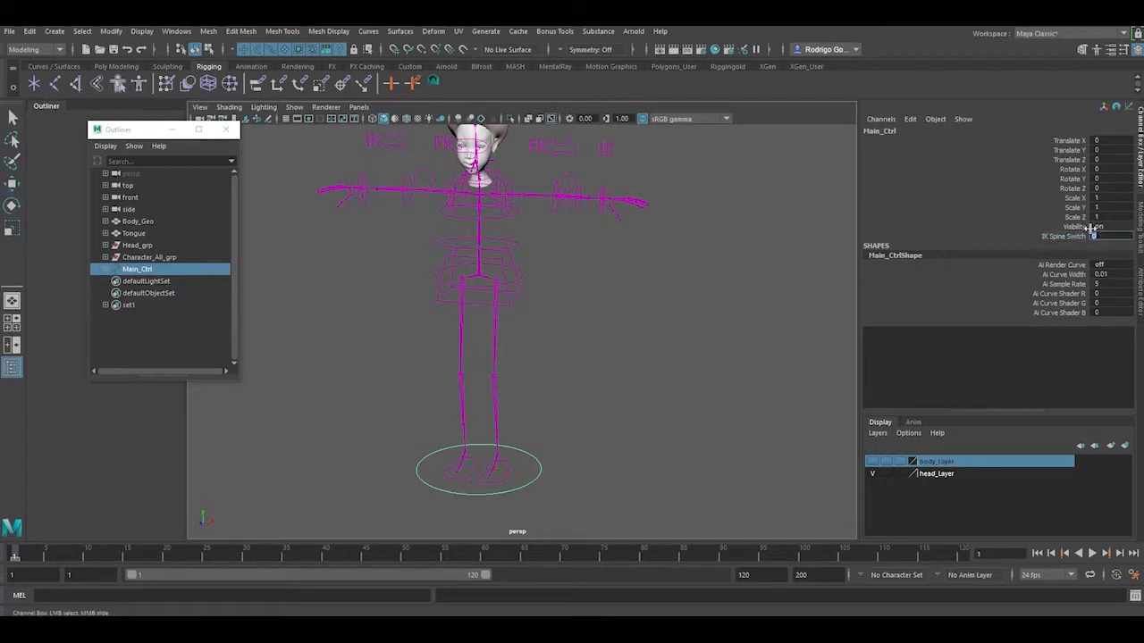
{"action": "left_click", "coordinate": [774, 288]}
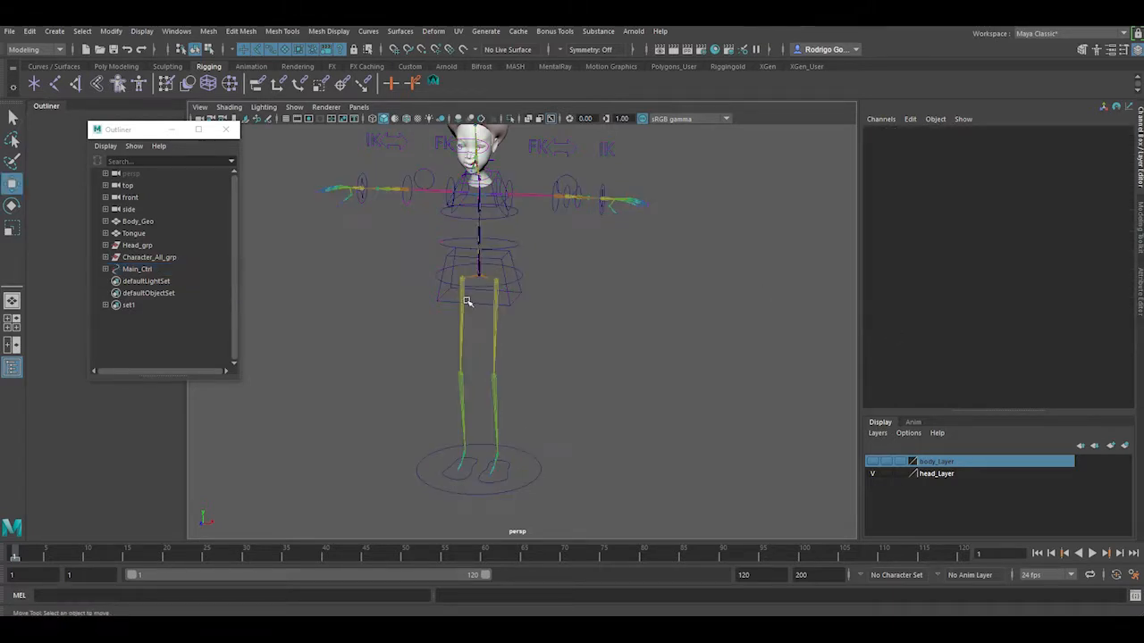
Test moving FK_Root_Ctrl in the viewport and undo the move.
{"action": "left_click", "coordinate": [523, 274]}
{"action": "mouse_move", "coordinate": [480, 276]}
{"action": "left_mouse_down"}
{"action": "mouse_move", "coordinate": [498, 285]}
{"action": "mouse_move", "coordinate": [488, 272]}
{"action": "left_mouse_up"}
{"action": "key", "text": "ctrl+z"}
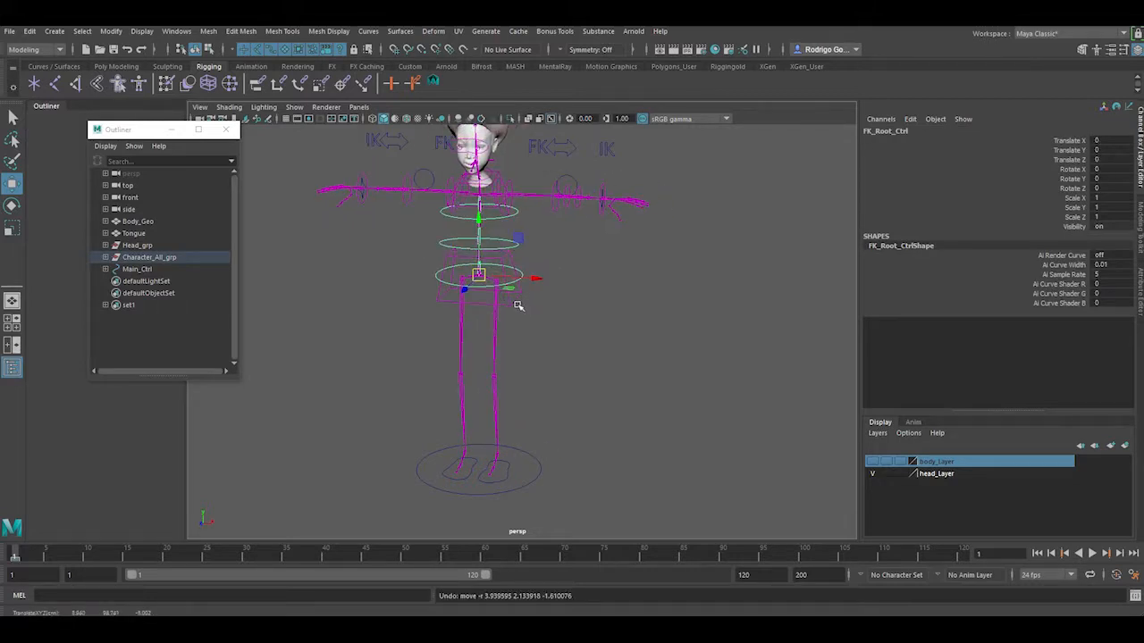
Try to move the IK controls Root_Ctrl and Shldr_Ctrl to test their translation limits.
{"action": "left_click", "coordinate": [512, 302]}
{"action": "left_click", "coordinate": [479, 278]}
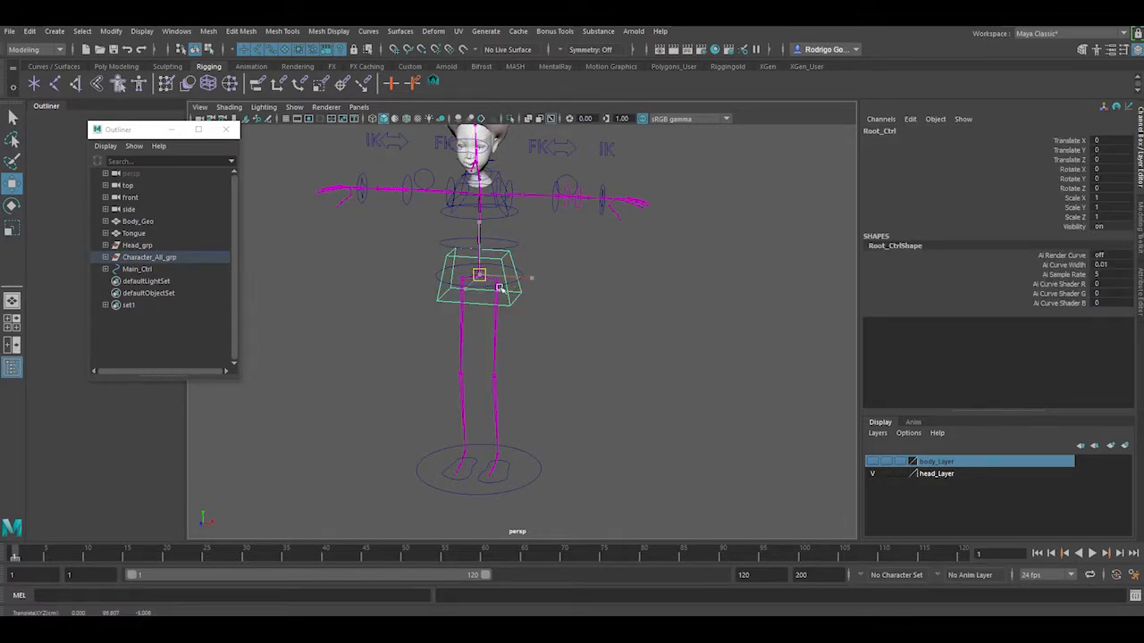
{"action": "left_click", "coordinate": [499, 179]}
{"action": "left_click_drag", "start_coordinate": [481, 180], "coordinate": [515, 223]}
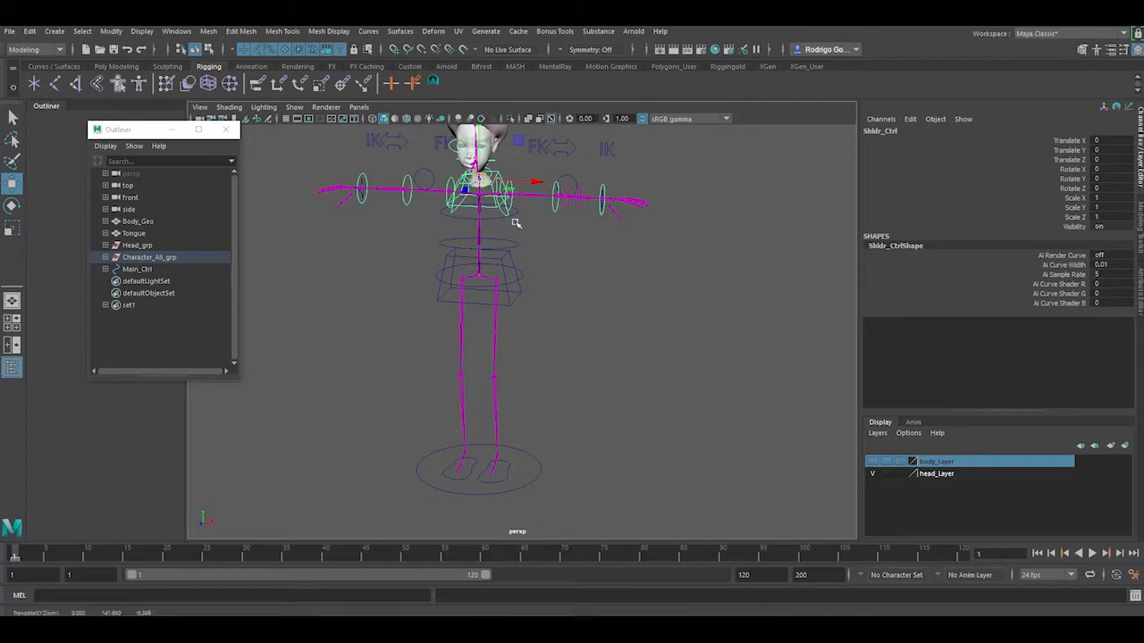
Test rotating the FK_Spine_01 control and undo the rotation.
{"action": "left_click", "coordinate": [523, 215]}
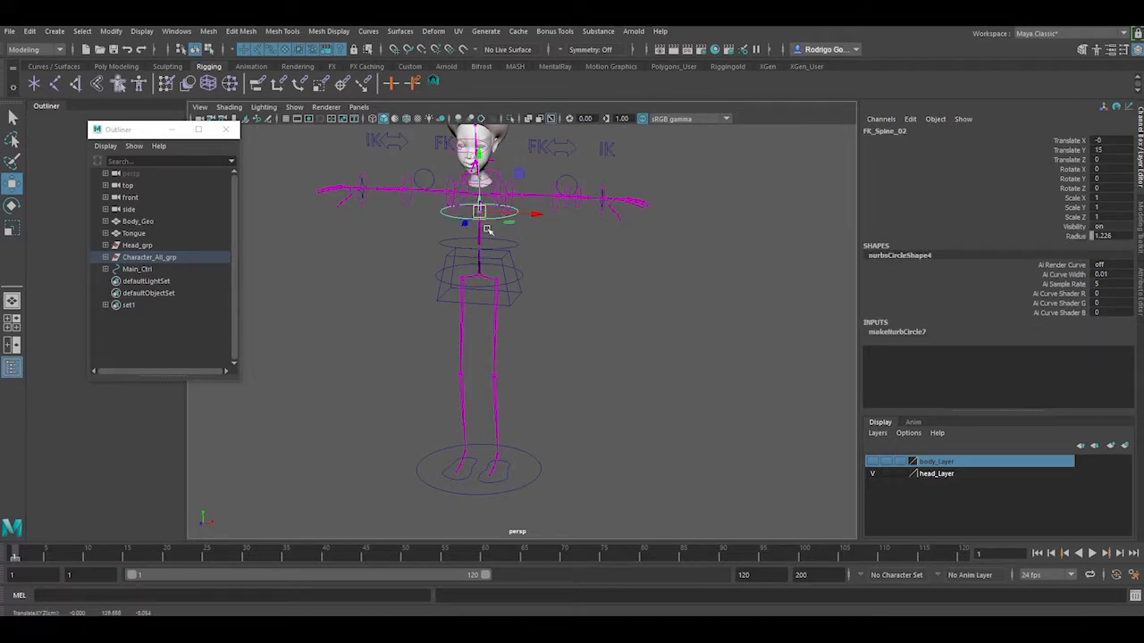
{"action": "left_click", "coordinate": [520, 244]}
{"action": "left_click", "coordinate": [548, 250]}
{"action": "left_click", "coordinate": [512, 241]}
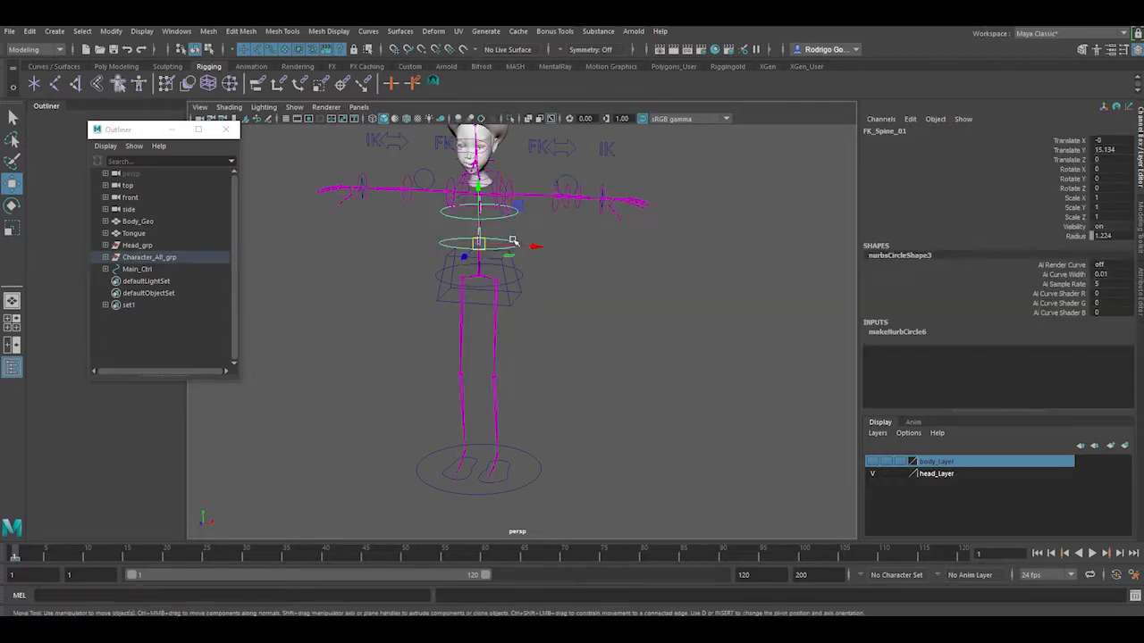
{"action": "key", "text": "e"}
{"action": "mouse_move", "coordinate": [473, 240]}
{"action": "left_mouse_down"}
{"action": "mouse_move", "coordinate": [465, 258]}
{"action": "mouse_move", "coordinate": [471, 247]}
{"action": "left_mouse_up"}
{"action": "key", "text": "ctrl+z"}
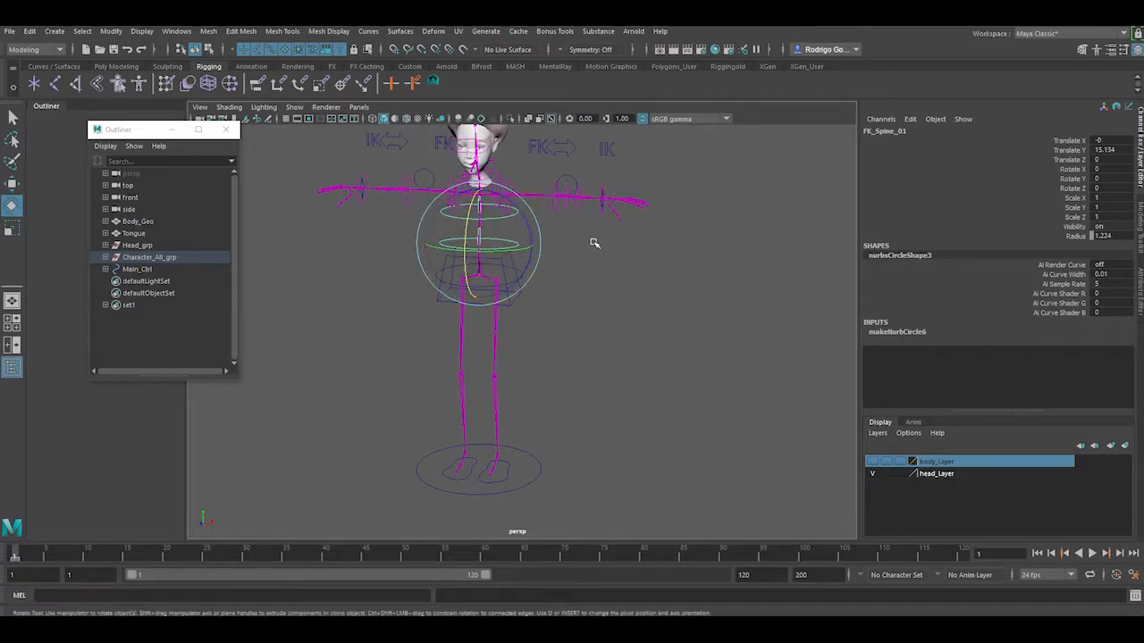
Test rotating the upper spine control FK_Spine_02, undo the rotation and clear the selection.
{"action": "left_click", "coordinate": [593, 241]}
{"action": "left_click", "coordinate": [516, 212]}
{"action": "left_click_drag", "start_coordinate": [517, 211], "coordinate": [536, 209]}
{"action": "key", "text": "ctrl+z"}
{"action": "left_click", "coordinate": [646, 335]}
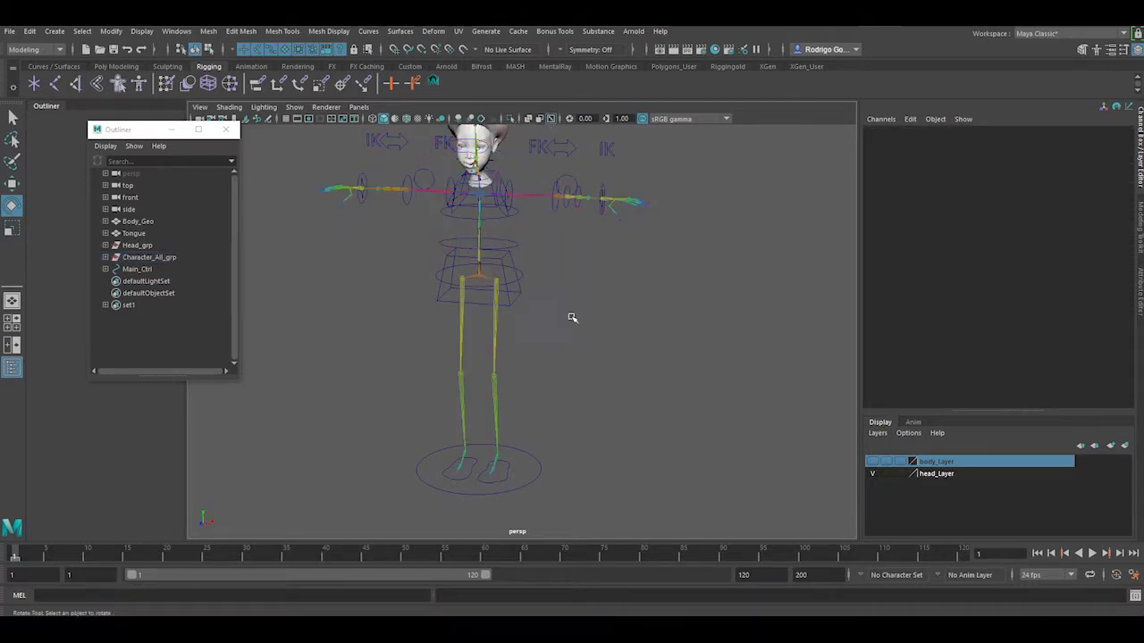
Set the IK Spine Switch on Main_Ctrl back to 0 and clear the selection.
{"action": "middle_click_drag", "start_coordinate": [597, 289], "coordinate": [590, 331], "text": "alt"}
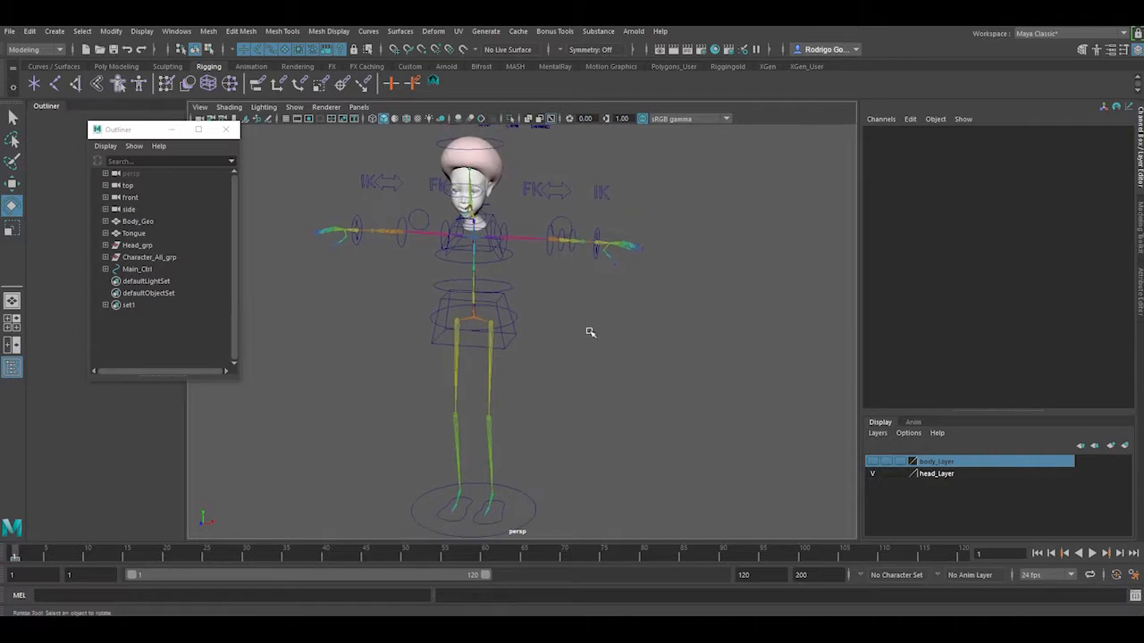
{"action": "left_click_drag", "start_coordinate": [591, 331], "coordinate": [588, 331], "text": "alt"}
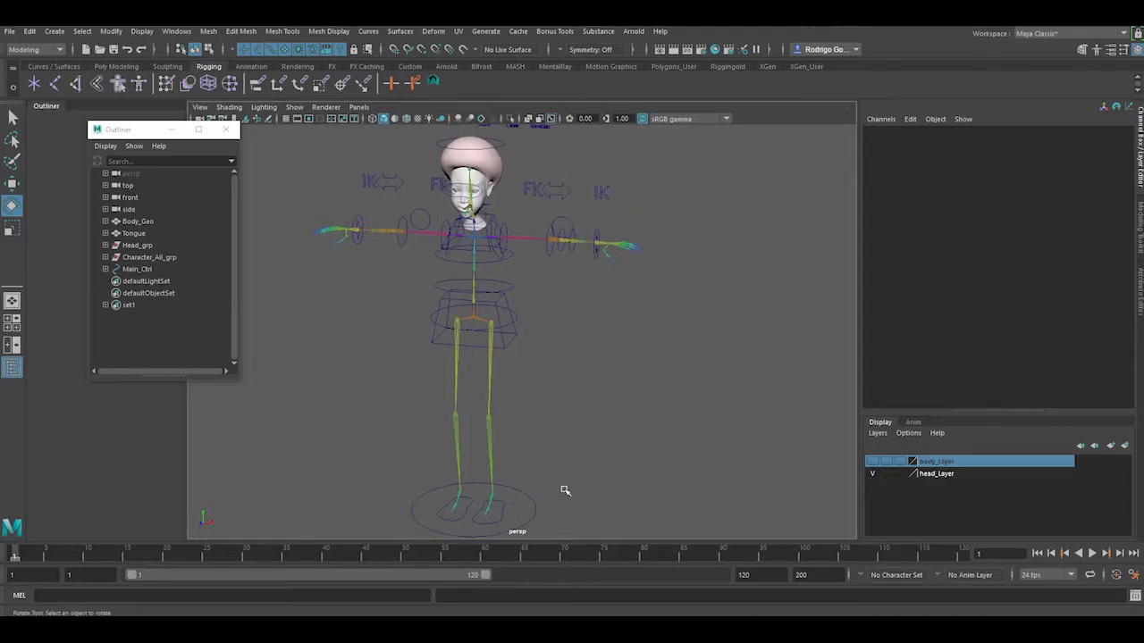
{"action": "left_click_drag", "start_coordinate": [548, 522], "coordinate": [527, 474]}
{"action": "double_click", "coordinate": [1106, 236]}
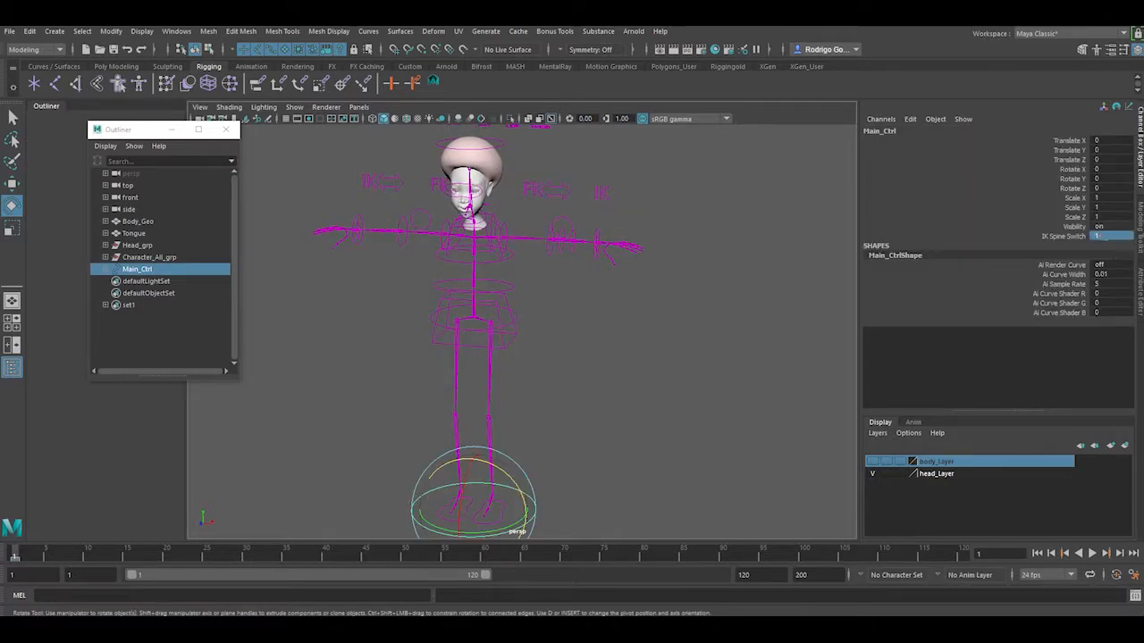
{"action": "type", "text": "0"}
{"action": "left_click", "coordinate": [472, 292]}
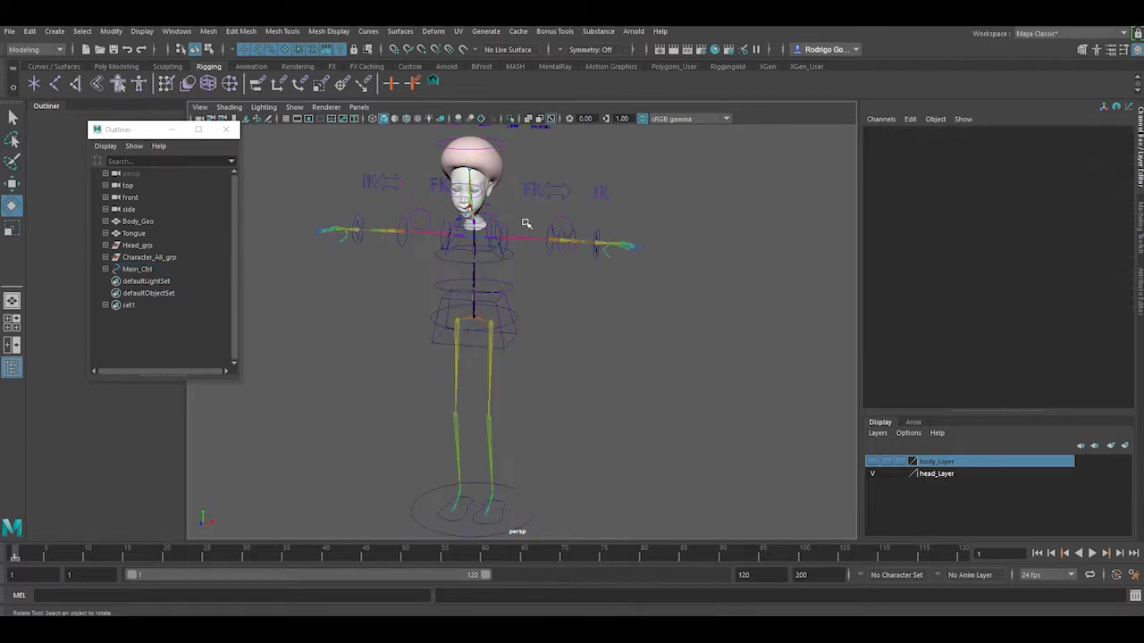
Show body_Layer and move Shldr_Ctrl sideways to about X 13.5, Y -1.6 and Z -2.8.
{"action": "left_click", "coordinate": [496, 214]}
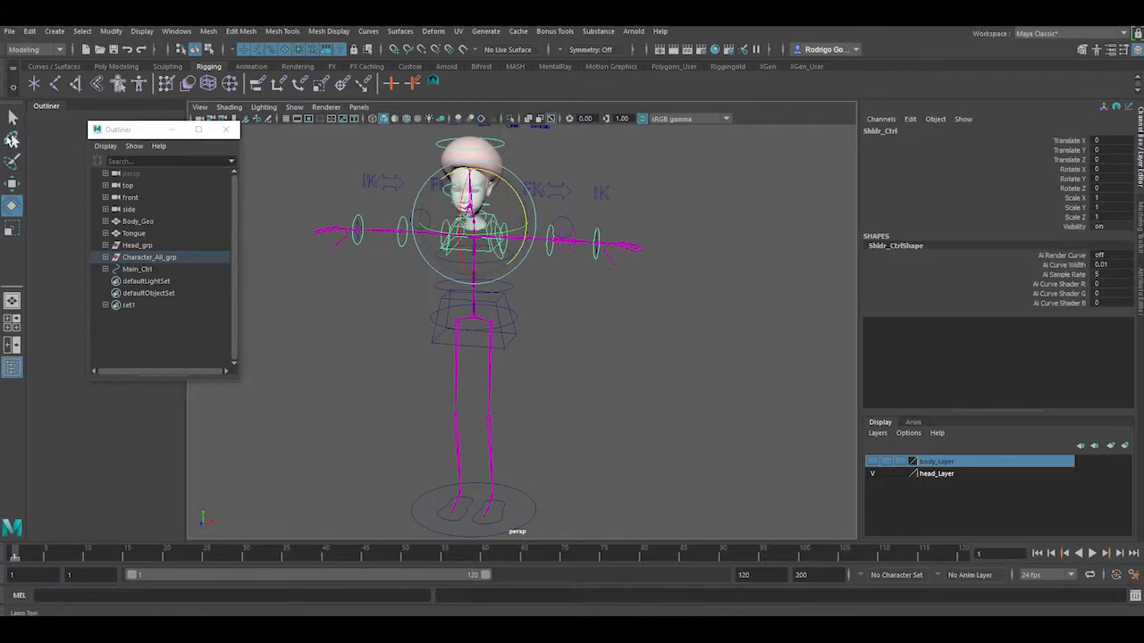
{"action": "key", "text": "w"}
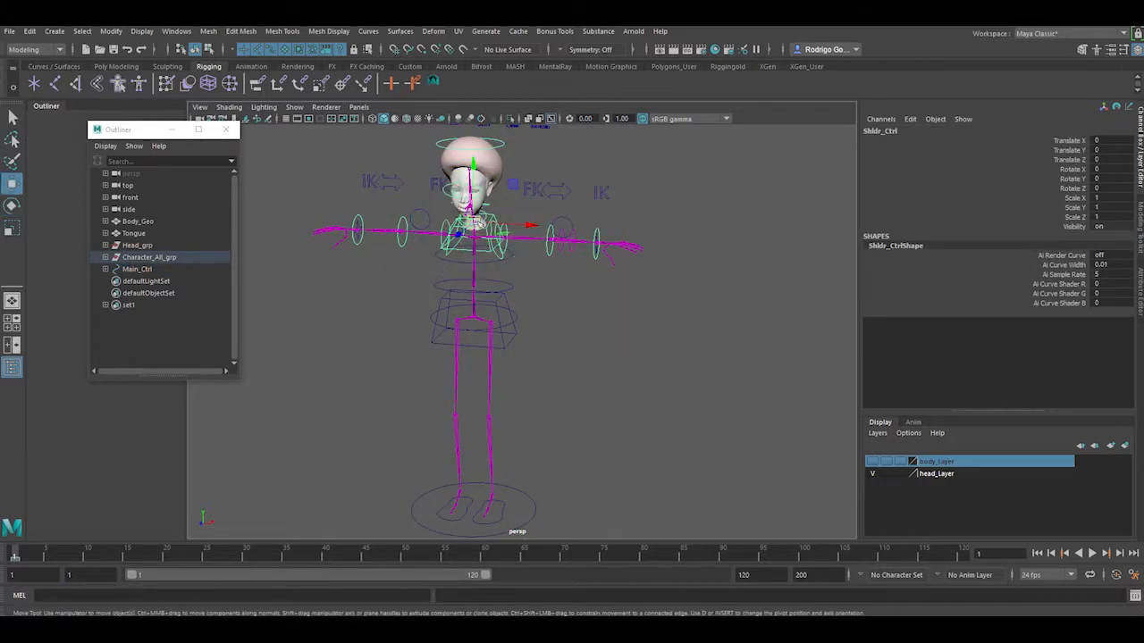
{"action": "left_click_drag", "start_coordinate": [474, 222], "coordinate": [538, 237]}
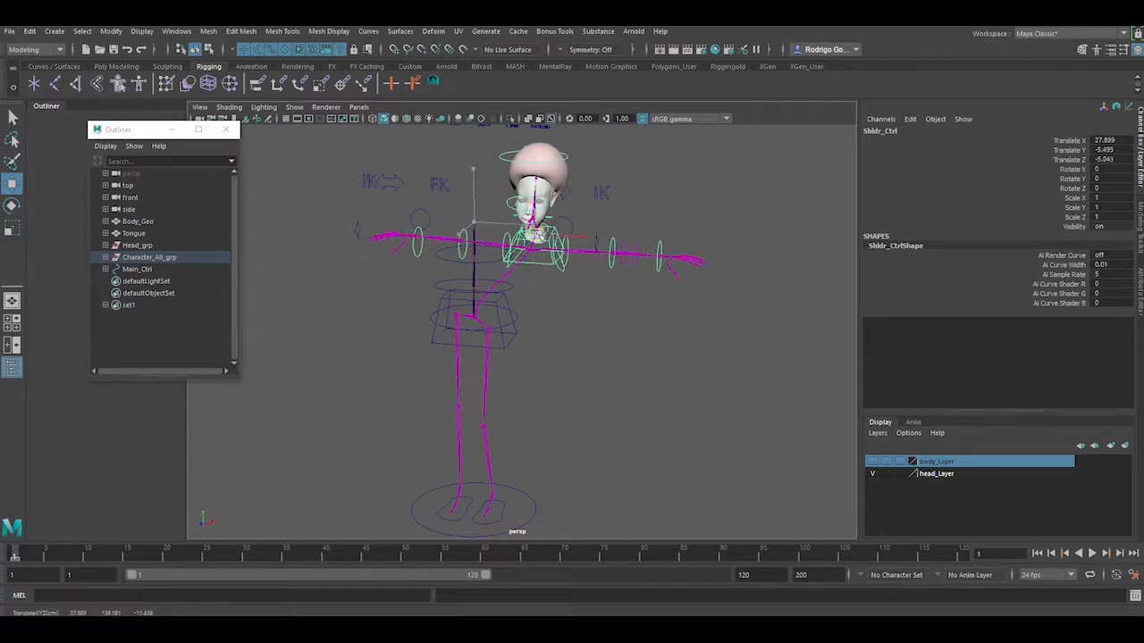
{"action": "left_click", "coordinate": [873, 462]}
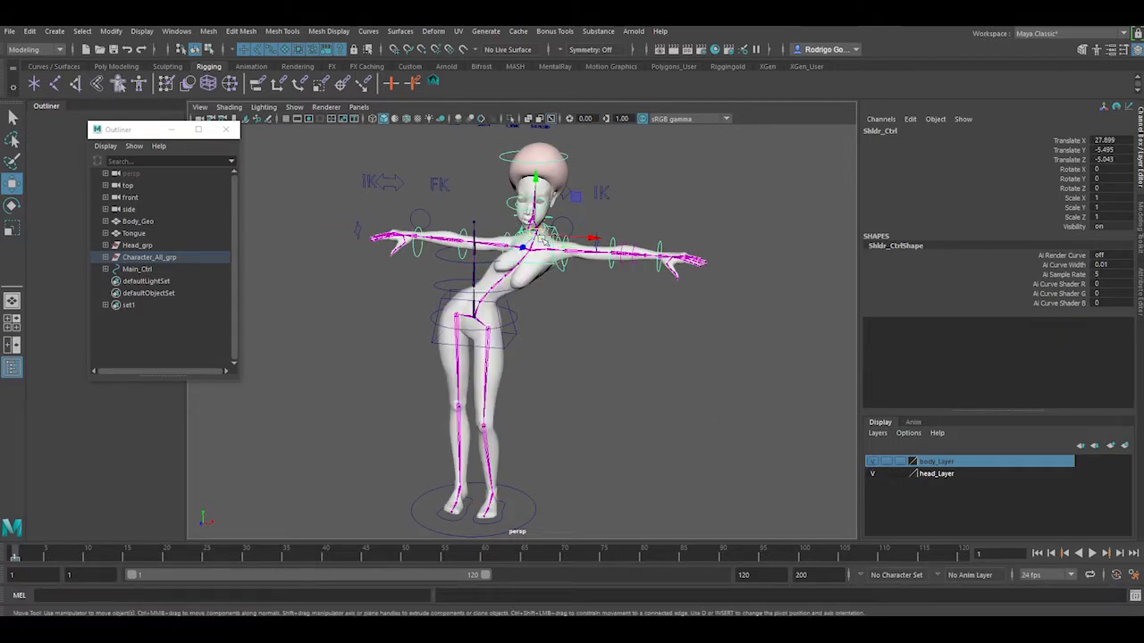
{"action": "left_click_drag", "start_coordinate": [544, 239], "coordinate": [513, 231]}
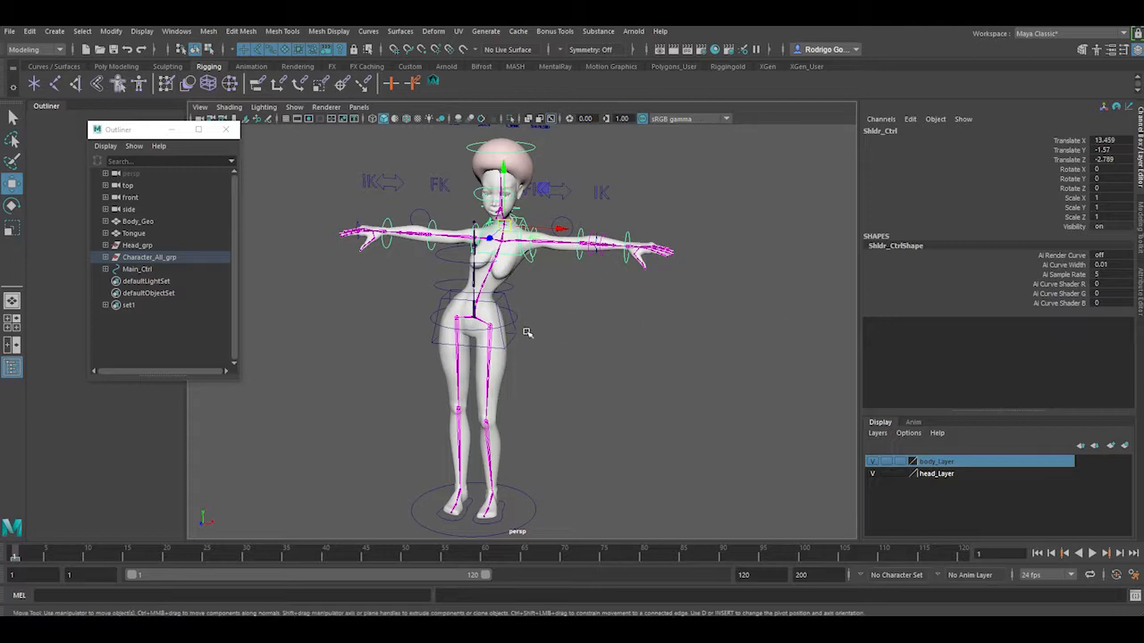
Scrub Main_Ctrl's IK Spine Switch to reset the shoulder offset, ending at 0, and keep that attribute active.
{"action": "left_click", "coordinate": [532, 522]}
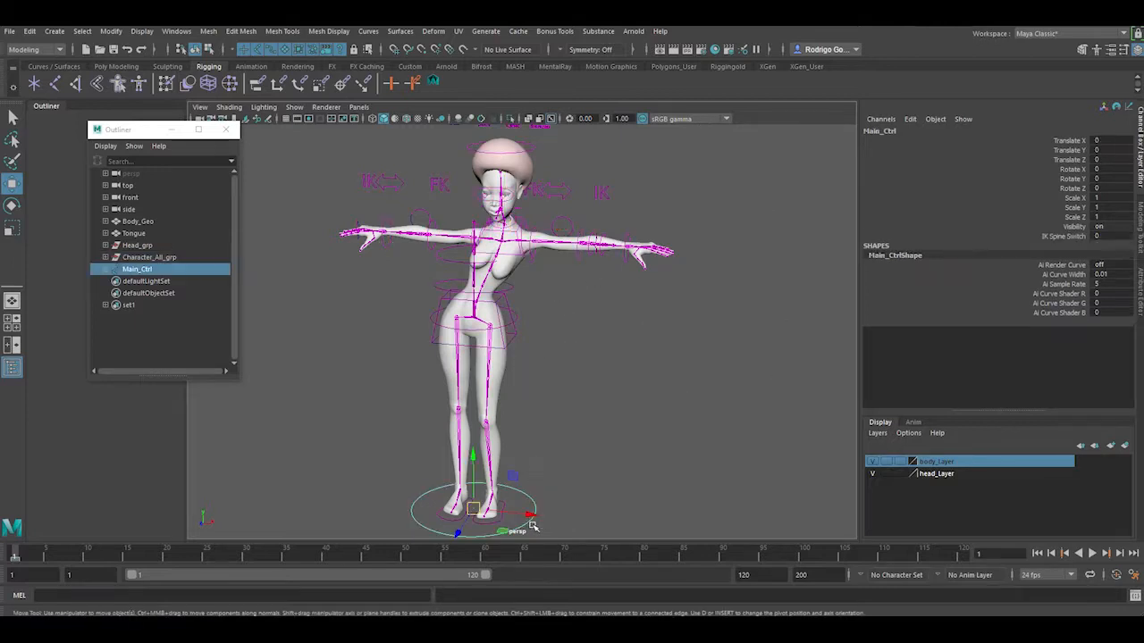
{"action": "left_click", "coordinate": [1062, 237]}
{"action": "middle_click_drag", "start_coordinate": [727, 274], "coordinate": [542, 258]}
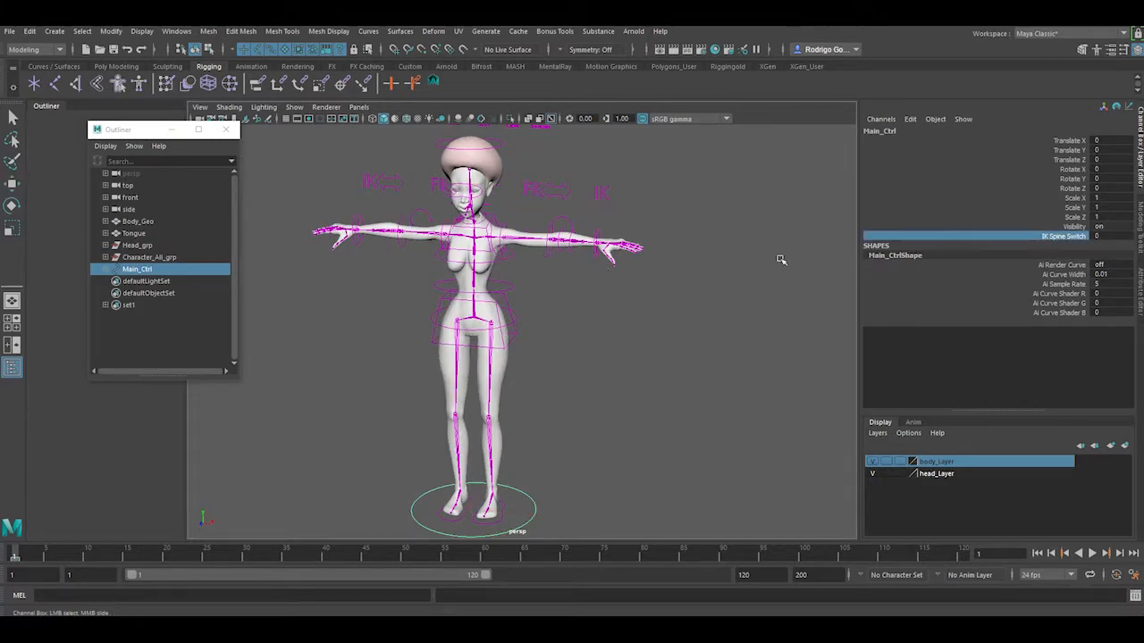
{"action": "left_click", "coordinate": [670, 304]}
{"action": "key", "text": "w"}
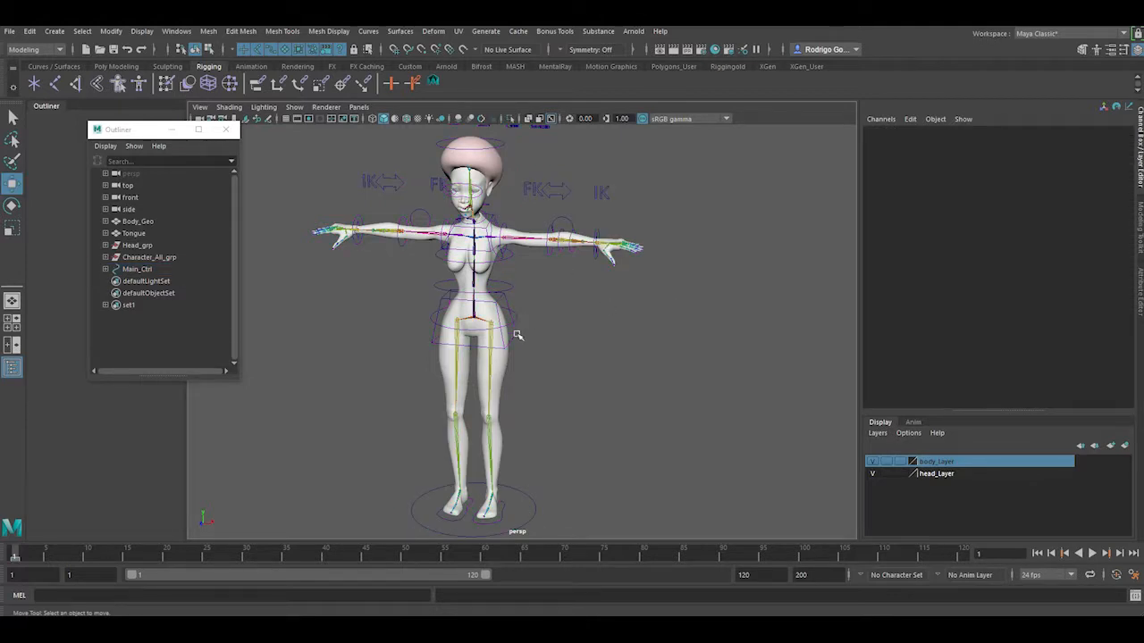
{"action": "left_click", "coordinate": [534, 504]}
{"action": "left_click", "coordinate": [1027, 237]}
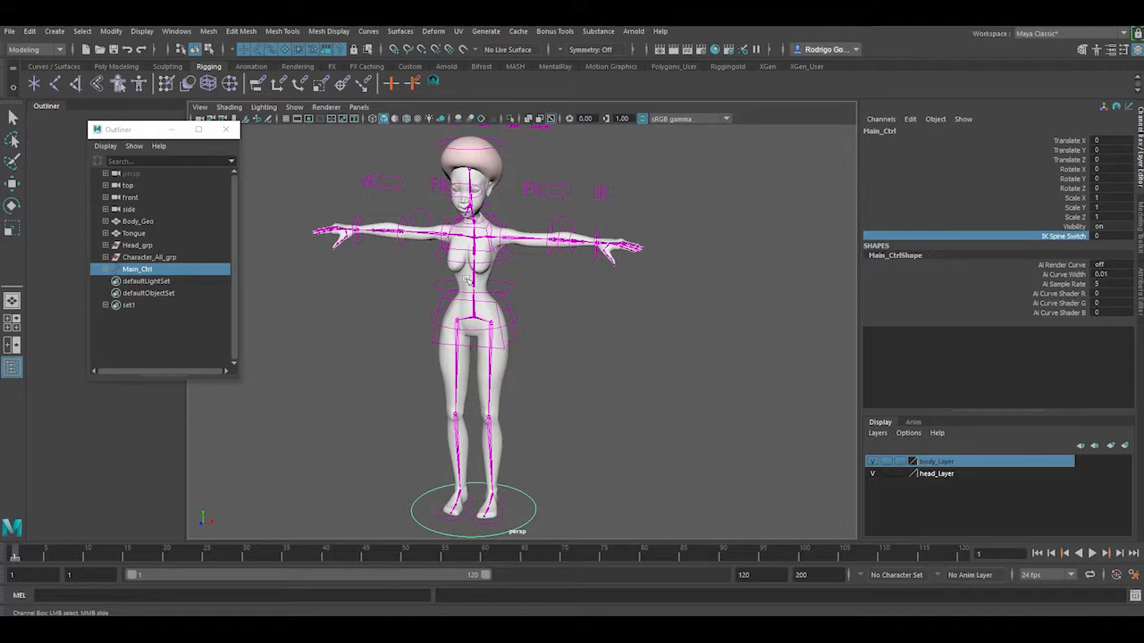
Move Shldr_Ctrl to about X 27.5, Y -3.1 and Z -5.7 and key all its channels at frame 1.
{"action": "left_click", "coordinate": [494, 219]}
{"action": "key", "text": "w"}
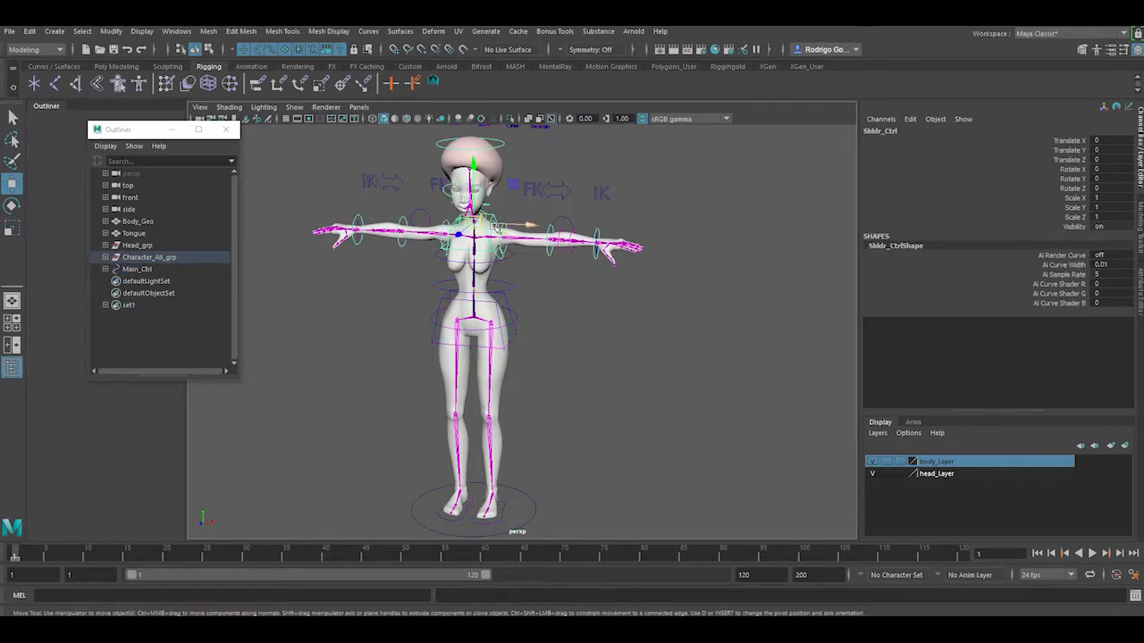
{"action": "left_click_drag", "start_coordinate": [477, 226], "coordinate": [541, 232]}
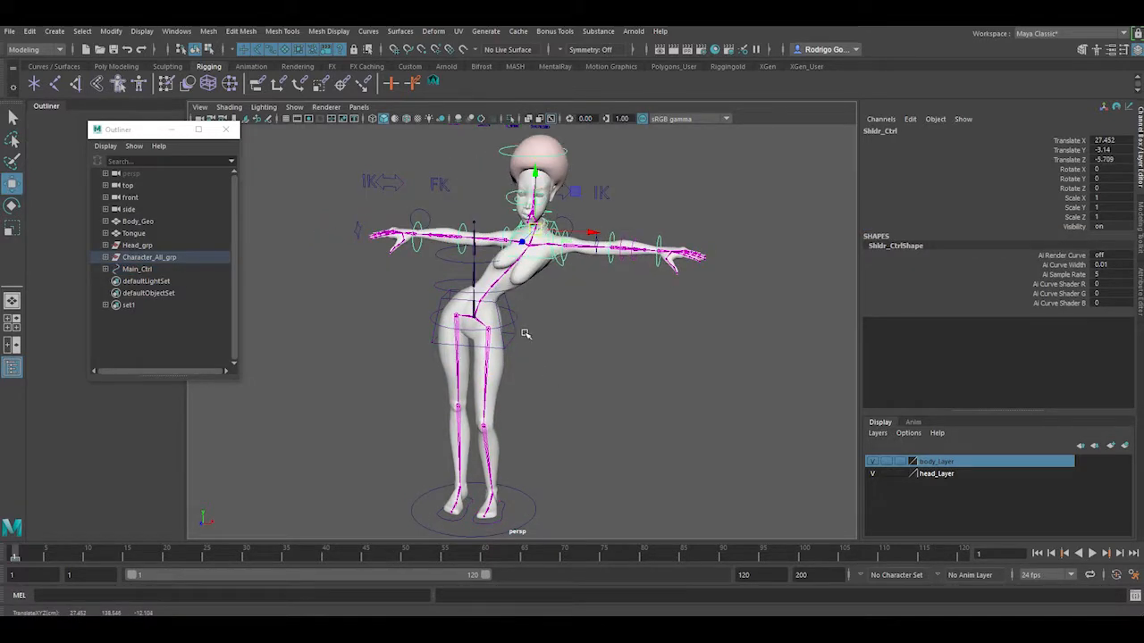
{"action": "key", "text": "s"}
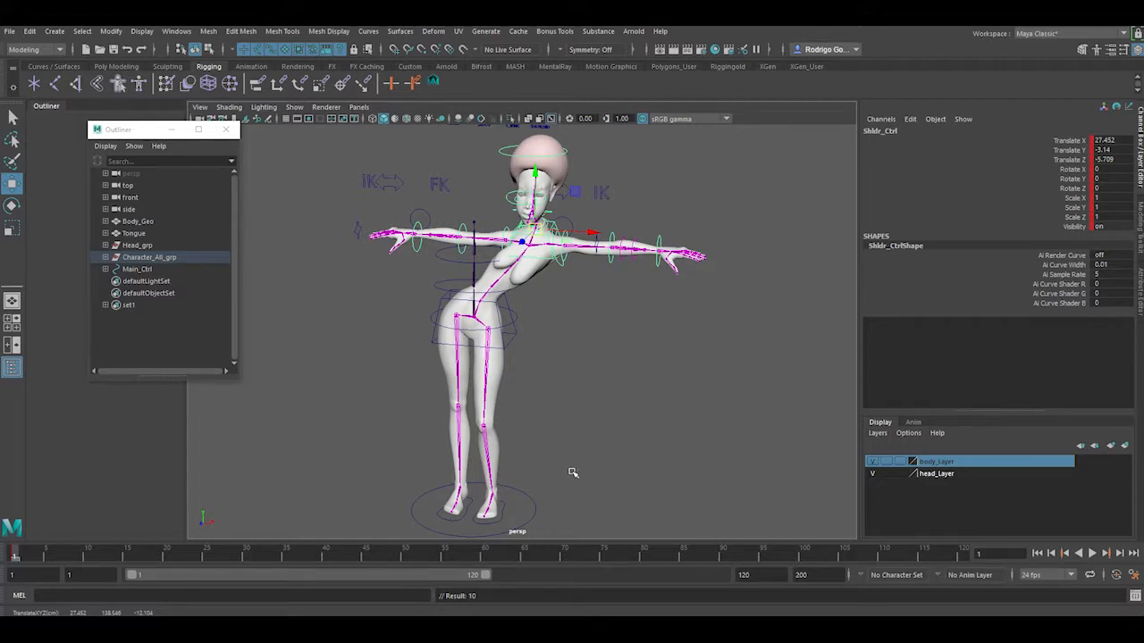
Scrub Main_Ctrl's IK Spine Switch back and forth to test it against the keyed shoulder, ending at 1.
{"action": "left_click_drag", "start_coordinate": [571, 473], "coordinate": [517, 522]}
{"action": "left_click", "coordinate": [1064, 236]}
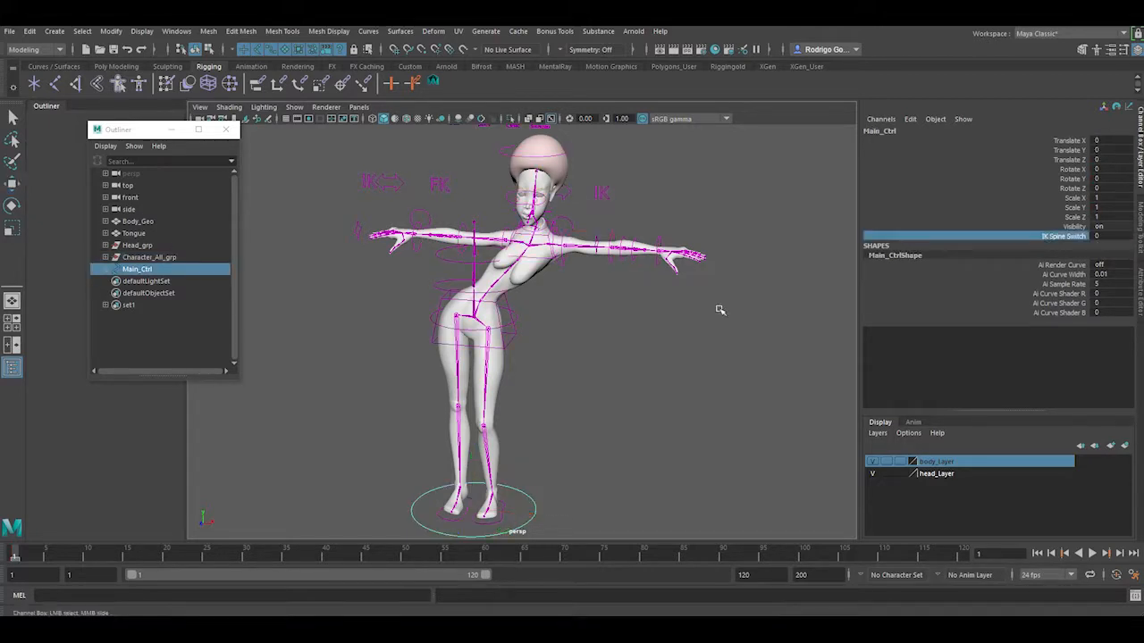
{"action": "middle_click_drag", "start_coordinate": [605, 302], "coordinate": [562, 294]}
{"action": "mouse_move", "coordinate": [265, 258]}
{"action": "middle_mouse_down"}
{"action": "mouse_move", "coordinate": [725, 314]}
{"action": "mouse_move", "coordinate": [284, 249]}
{"action": "middle_mouse_up"}
{"action": "middle_click_drag", "start_coordinate": [645, 296], "coordinate": [649, 340]}
{"action": "middle_click_drag", "start_coordinate": [233, 257], "coordinate": [981, 351]}
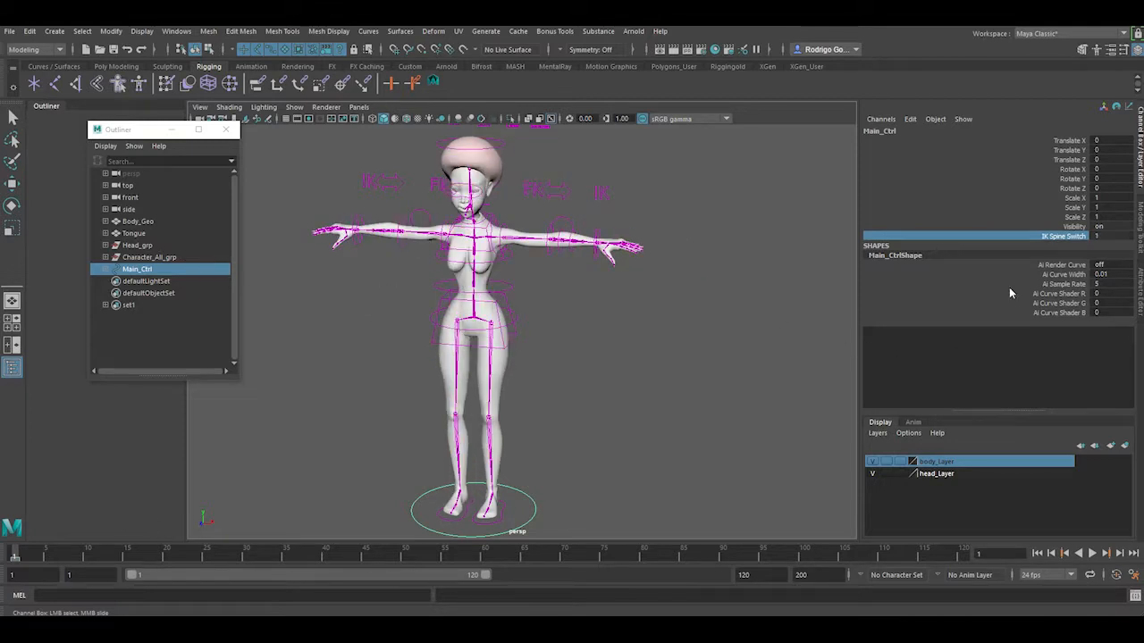
Delete Shldr_Ctrl's key at frame 1 and clear the selection.
{"action": "left_click", "coordinate": [492, 218]}
{"action": "key", "text": "w"}
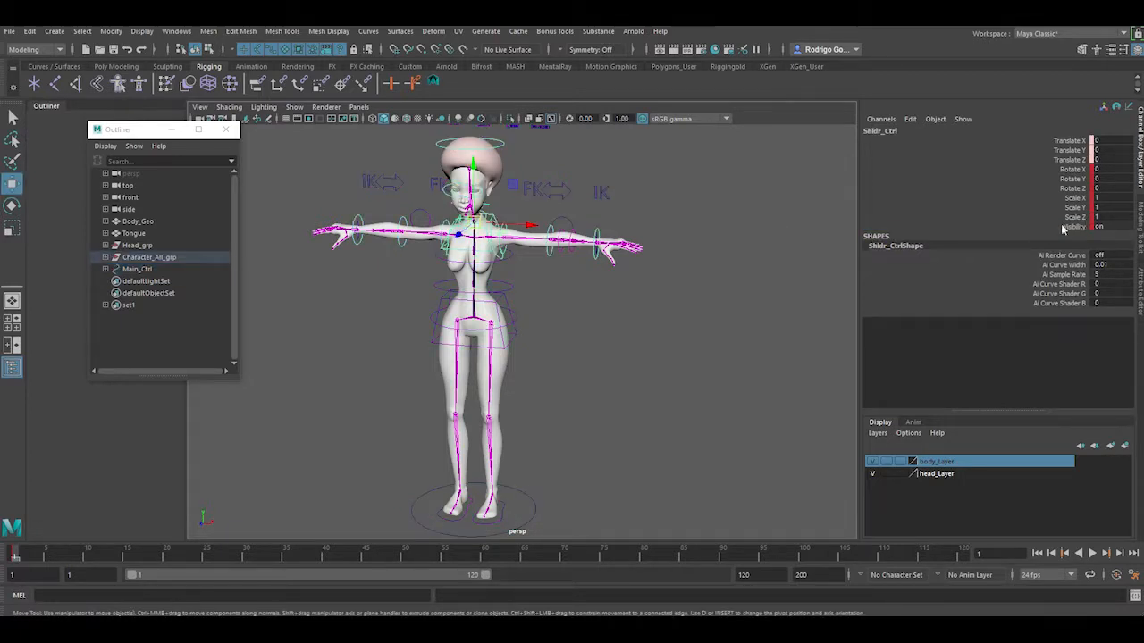
{"action": "right_click", "coordinate": [27, 551]}
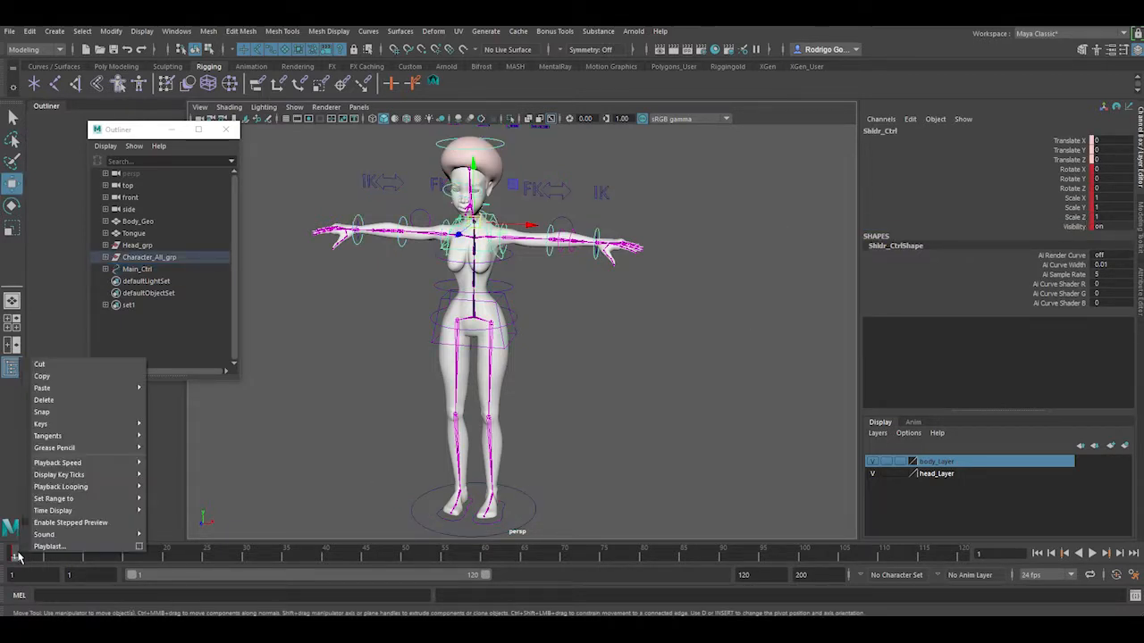
{"action": "left_click", "coordinate": [43, 401]}
{"action": "left_click", "coordinate": [345, 432]}
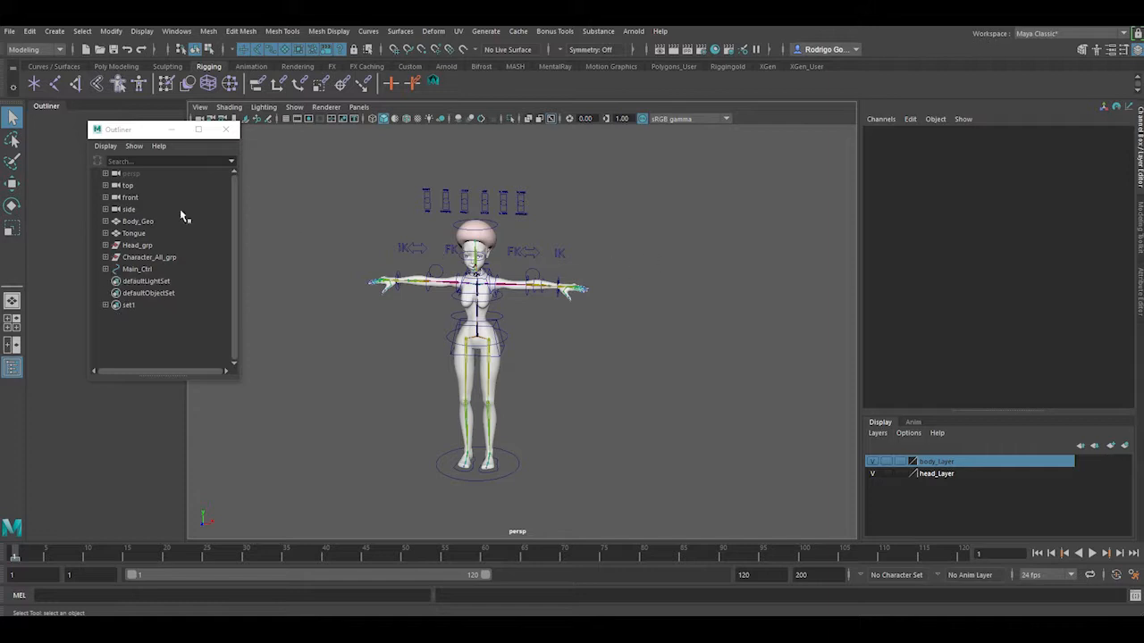
Group Body_Geo, Tongue and Head_grp together and name the new group Geo_grp.
{"action": "left_click", "coordinate": [139, 222]}
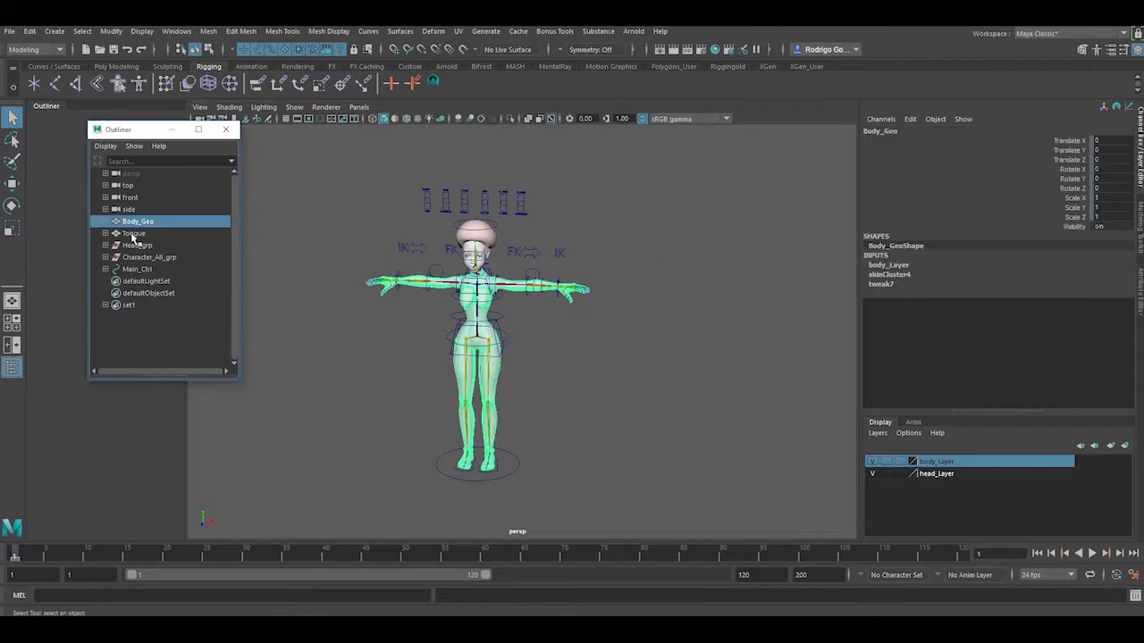
{"action": "left_click", "coordinate": [133, 233], "text": "ctrl"}
{"action": "left_click", "coordinate": [138, 245], "text": "ctrl"}
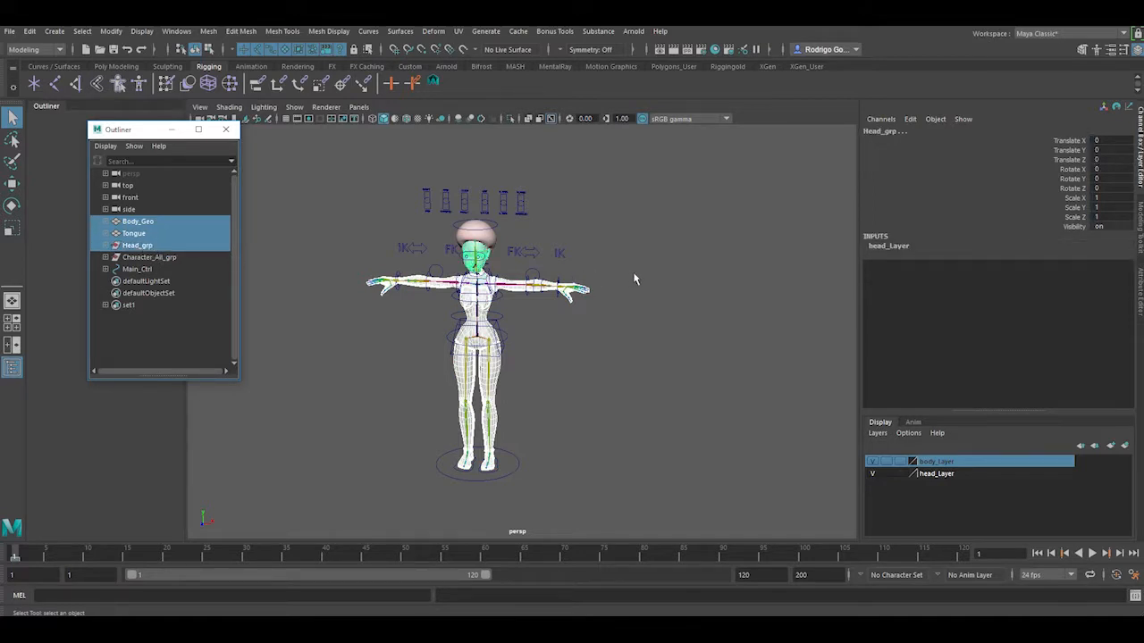
{"action": "key", "text": "ctrl+g"}
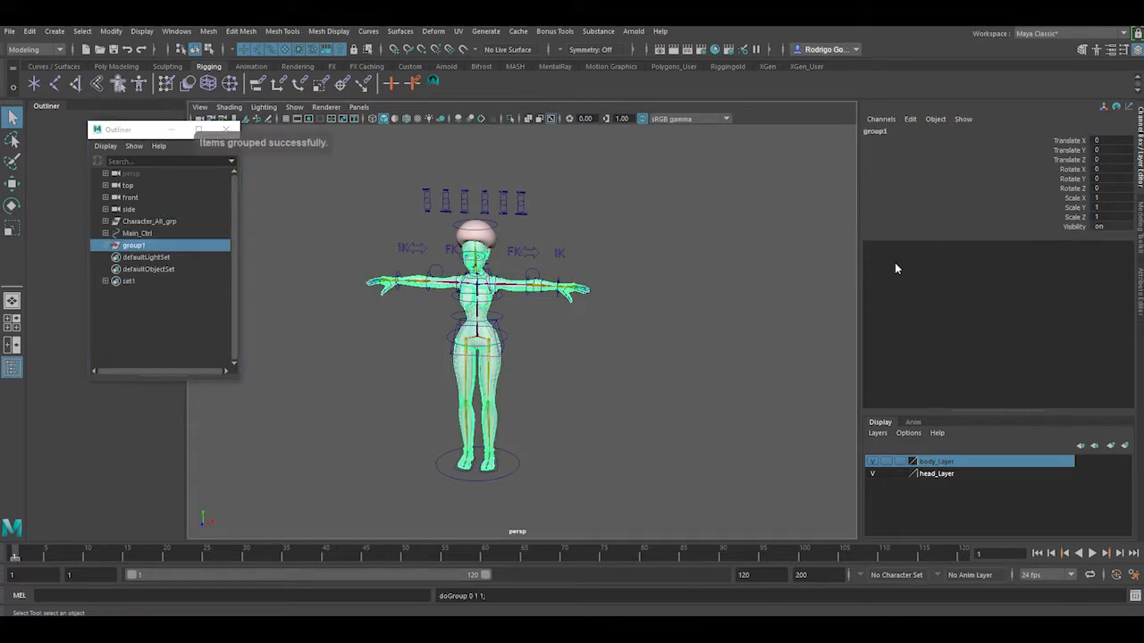
{"action": "double_click", "coordinate": [876, 131]}
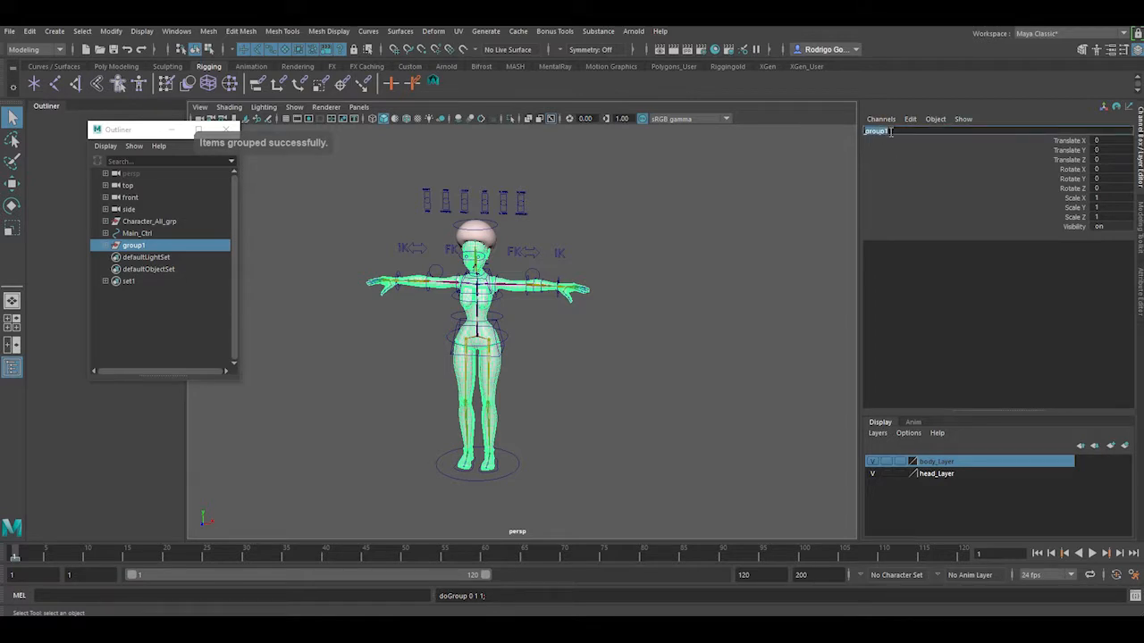
{"action": "type", "text": "Geo_gr"}
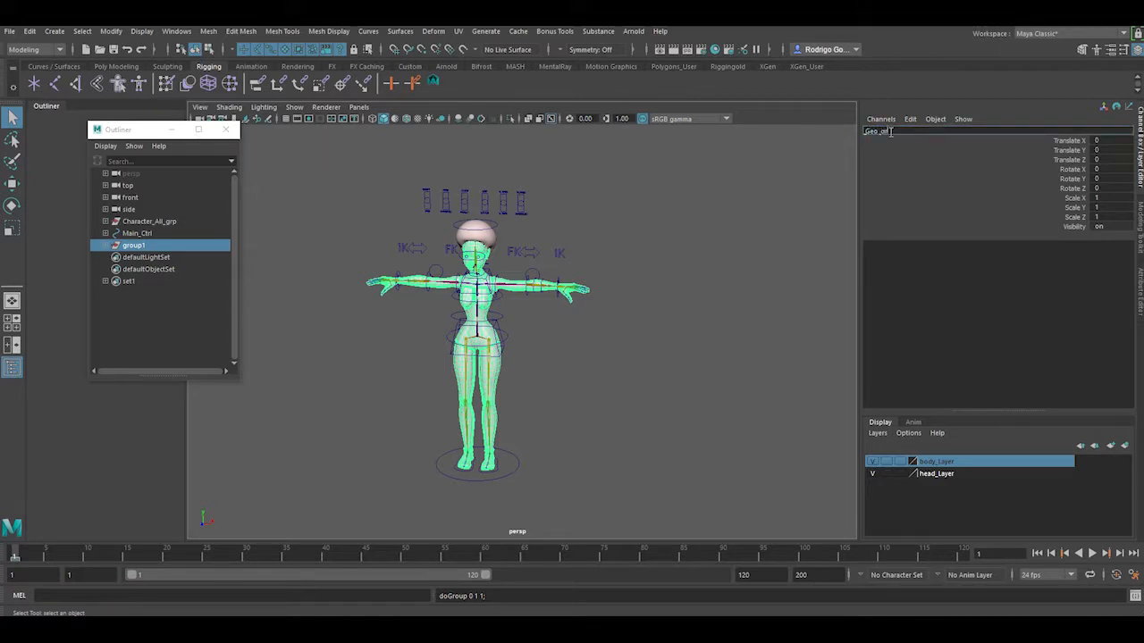
{"action": "type", "text": "p"}
{"action": "key", "text": "Return"}
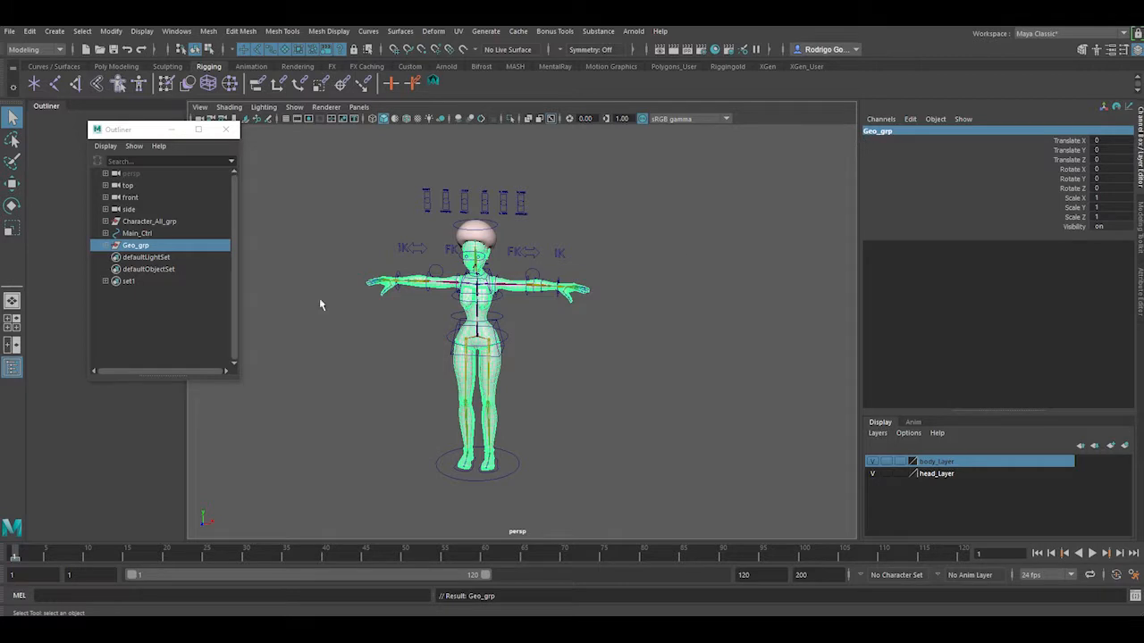
Parent Geo_grp under Character_All_grp and select Character_All_grp.
{"action": "left_click", "coordinate": [153, 233], "text": "ctrl"}
{"action": "left_click", "coordinate": [134, 246]}
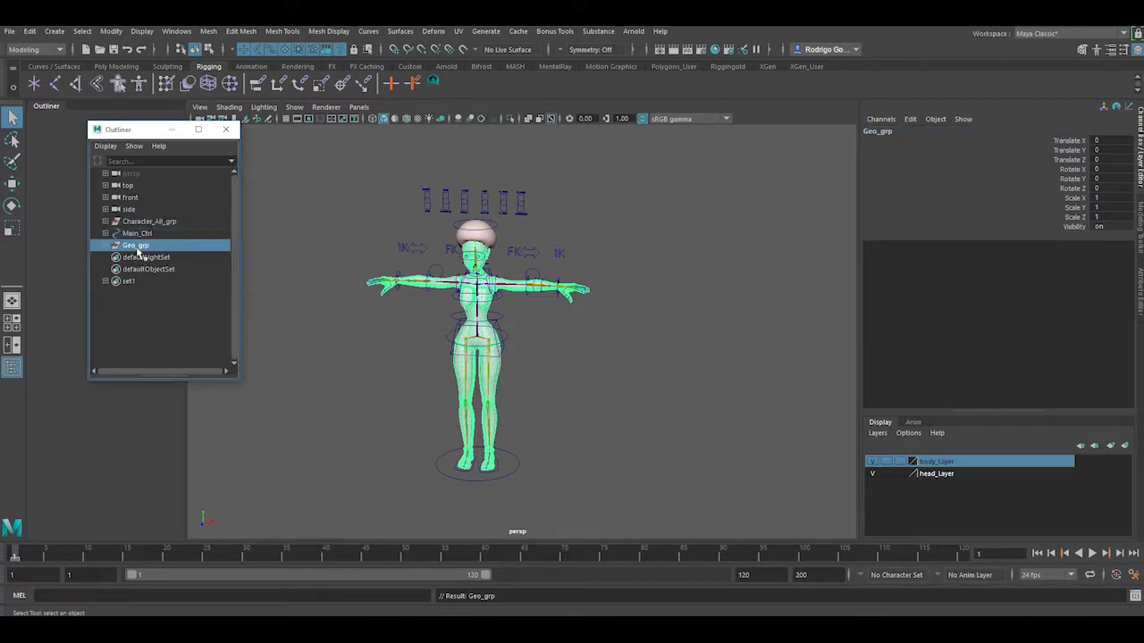
{"action": "middle_click_drag", "start_coordinate": [138, 250], "coordinate": [161, 222]}
{"action": "left_click", "coordinate": [166, 223]}
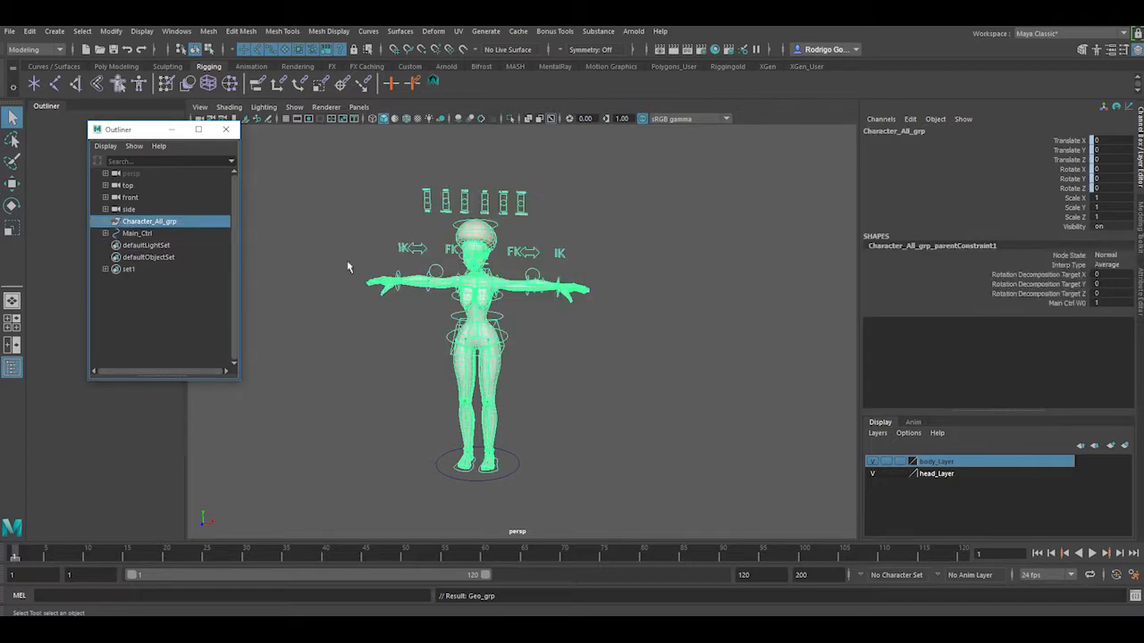
Turn off Inherits Transform for Geo_grp inside Character_All_grp and clear the selection.
{"action": "left_click", "coordinate": [106, 222]}
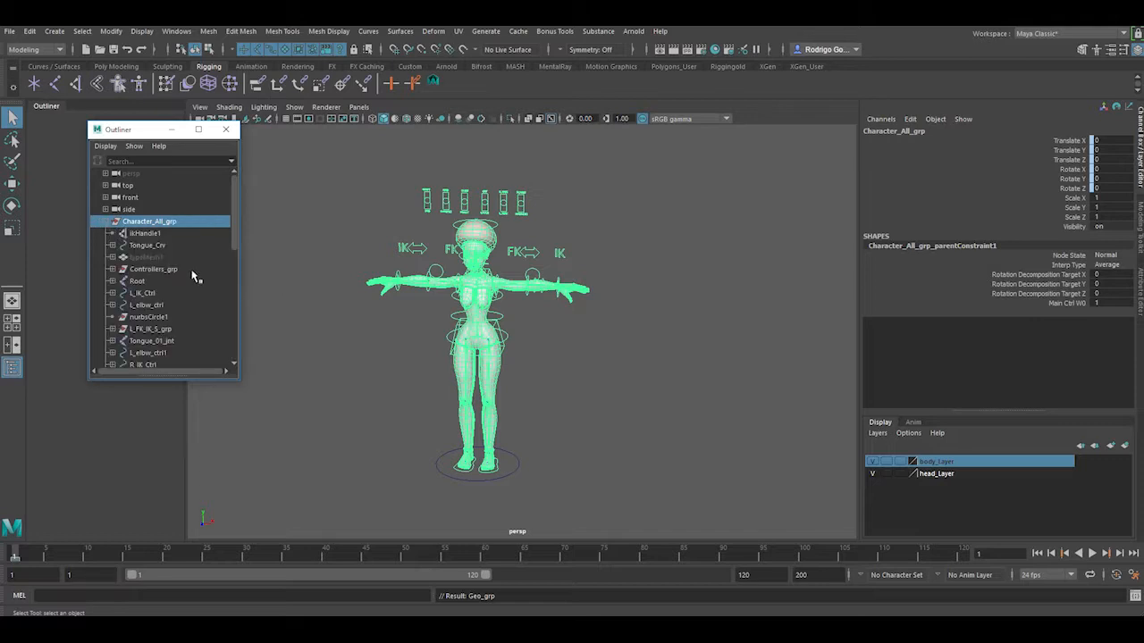
{"action": "scroll", "coordinate": [203, 284], "scroll_direction": "down", "scroll_amount": 10}
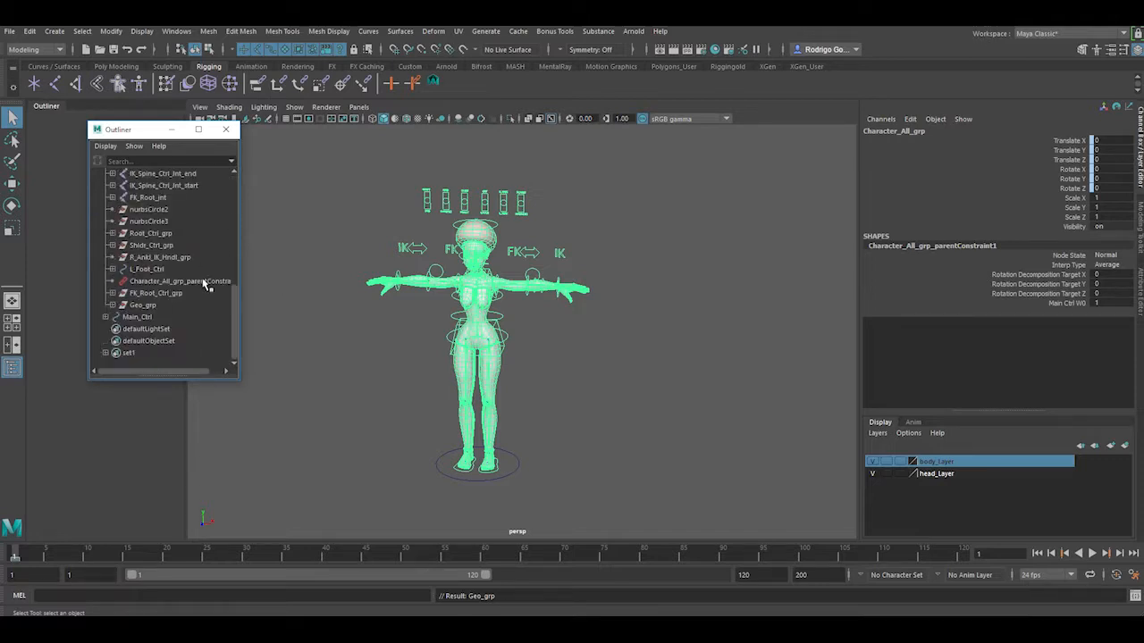
{"action": "left_click", "coordinate": [143, 306]}
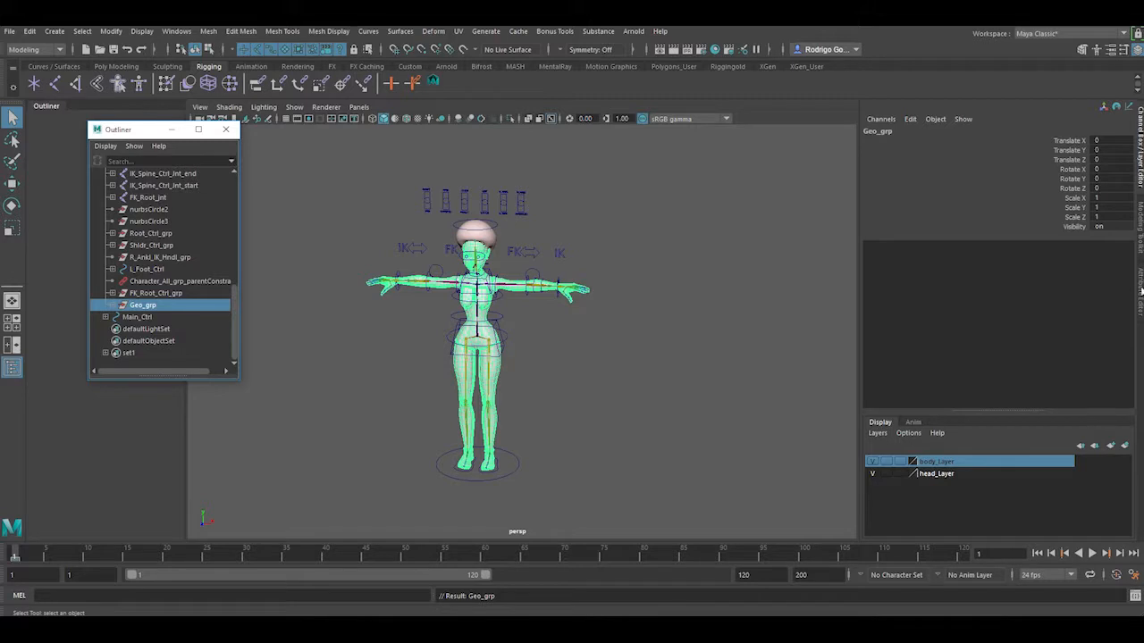
{"action": "left_click", "coordinate": [1140, 291]}
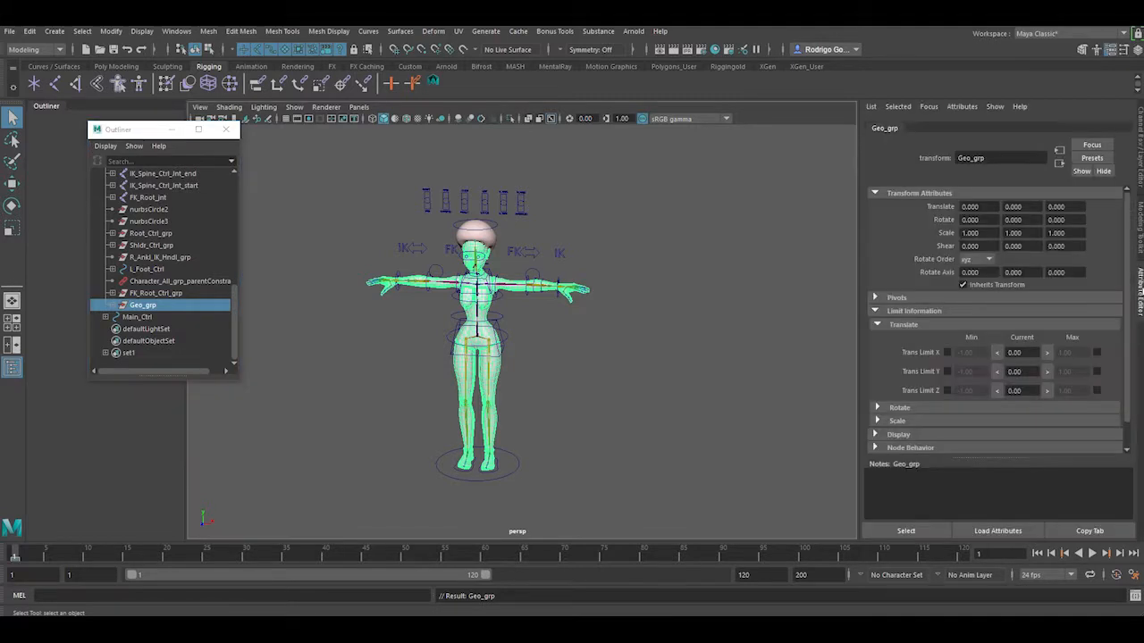
{"action": "left_click", "coordinate": [962, 284]}
{"action": "key", "text": "w"}
{"action": "left_click", "coordinate": [812, 198]}
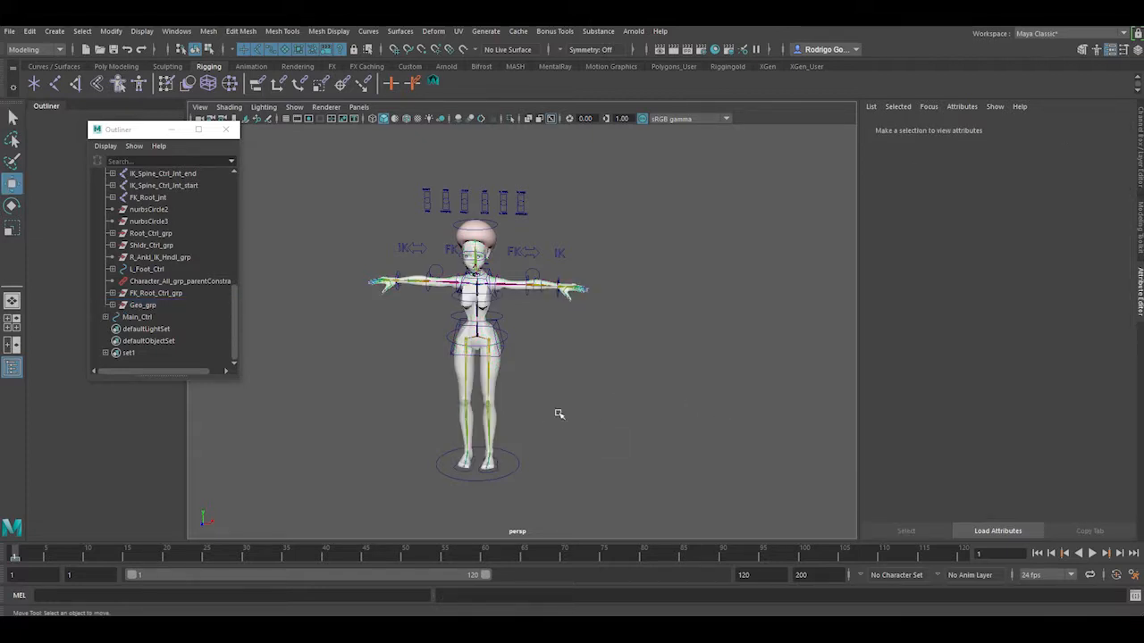
Test the rig with Geo_grp by moving and rotating Main_Ctrl, undoing each transform.
{"action": "left_click_drag", "start_coordinate": [545, 432], "coordinate": [534, 489]}
{"action": "left_click_drag", "start_coordinate": [477, 463], "coordinate": [559, 438]}
{"action": "key", "text": "ctrl+z"}
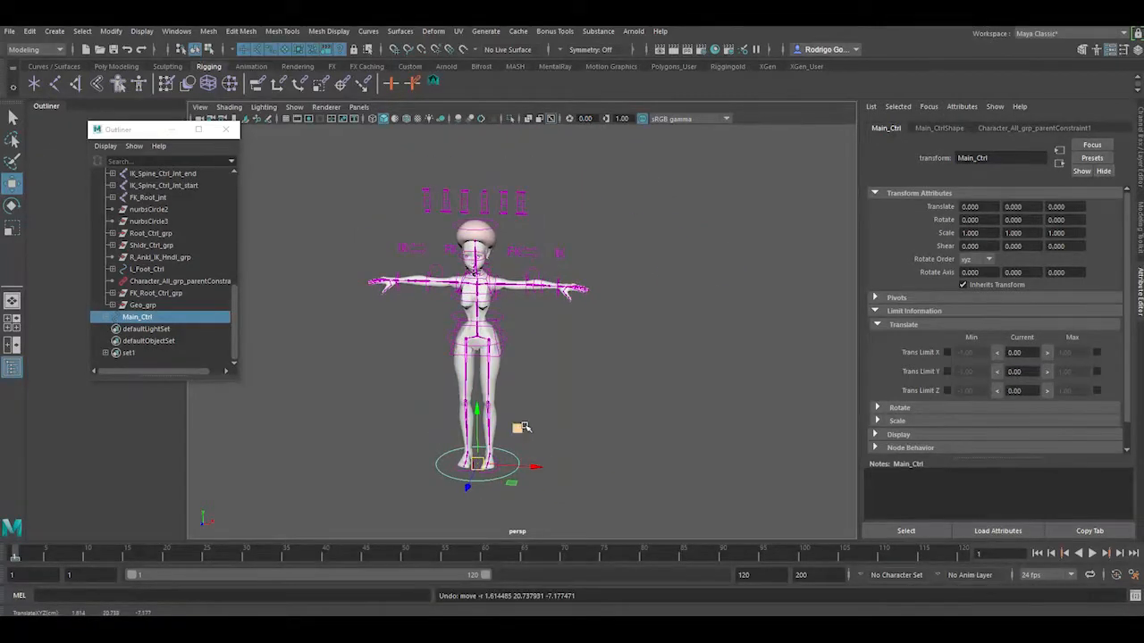
{"action": "key", "text": "e"}
{"action": "left_click_drag", "start_coordinate": [494, 482], "coordinate": [534, 474]}
{"action": "key", "text": "ctrl+z"}
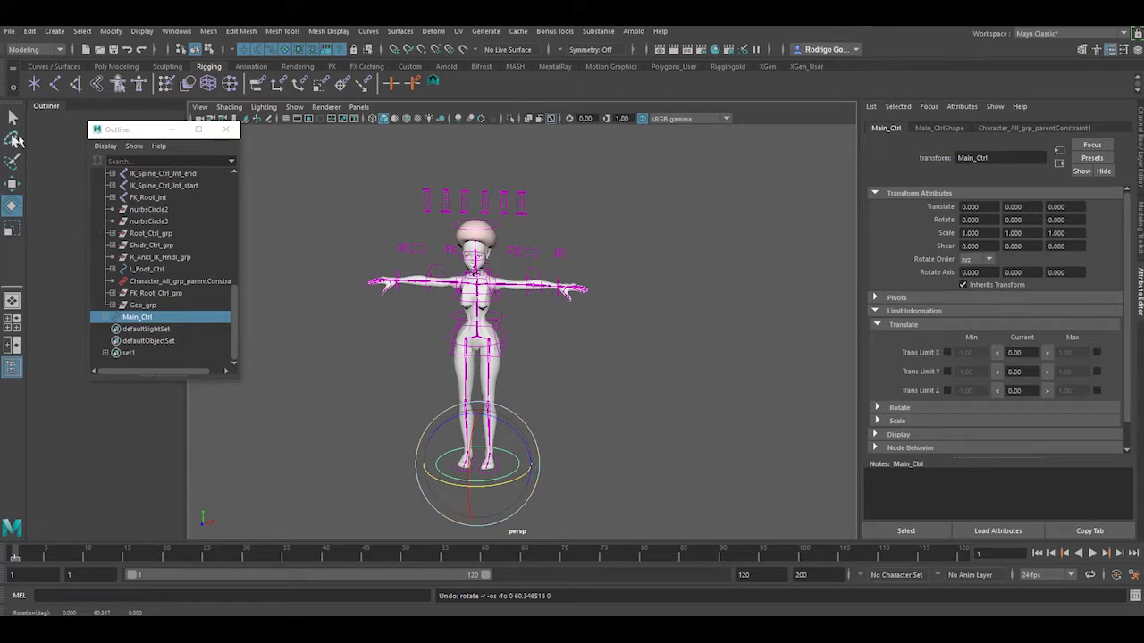
{"action": "key", "text": "q"}
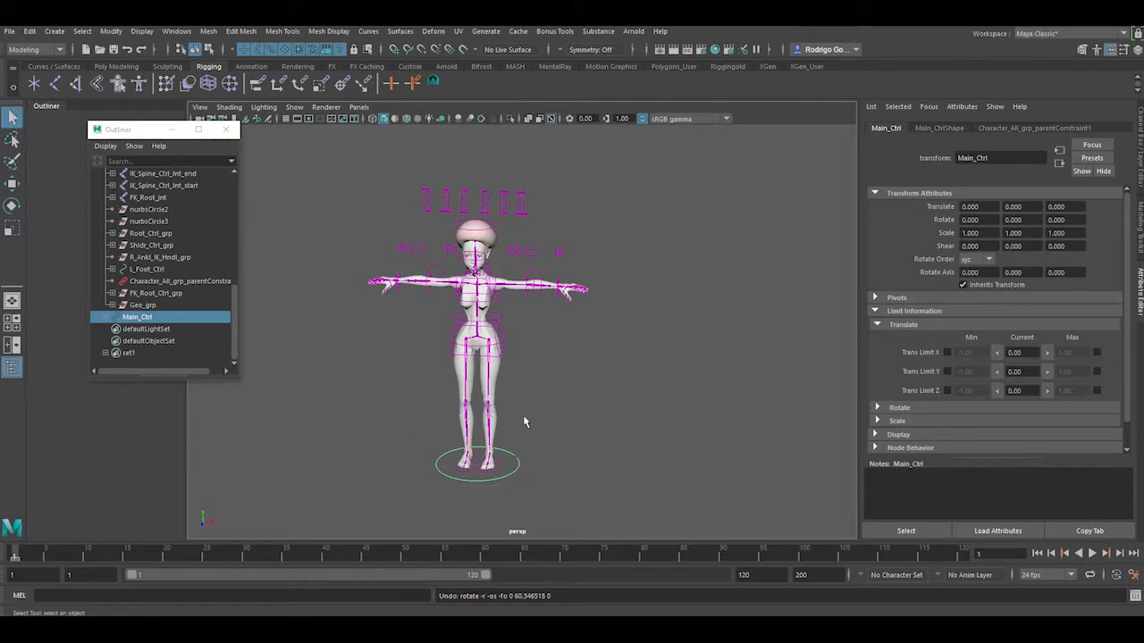
Collapse the Character_All_grp hierarchy and clear the selection.
{"action": "left_click_drag", "start_coordinate": [525, 417], "coordinate": [542, 401], "text": "alt"}
{"action": "left_click_drag", "start_coordinate": [233, 317], "coordinate": [245, 204]}
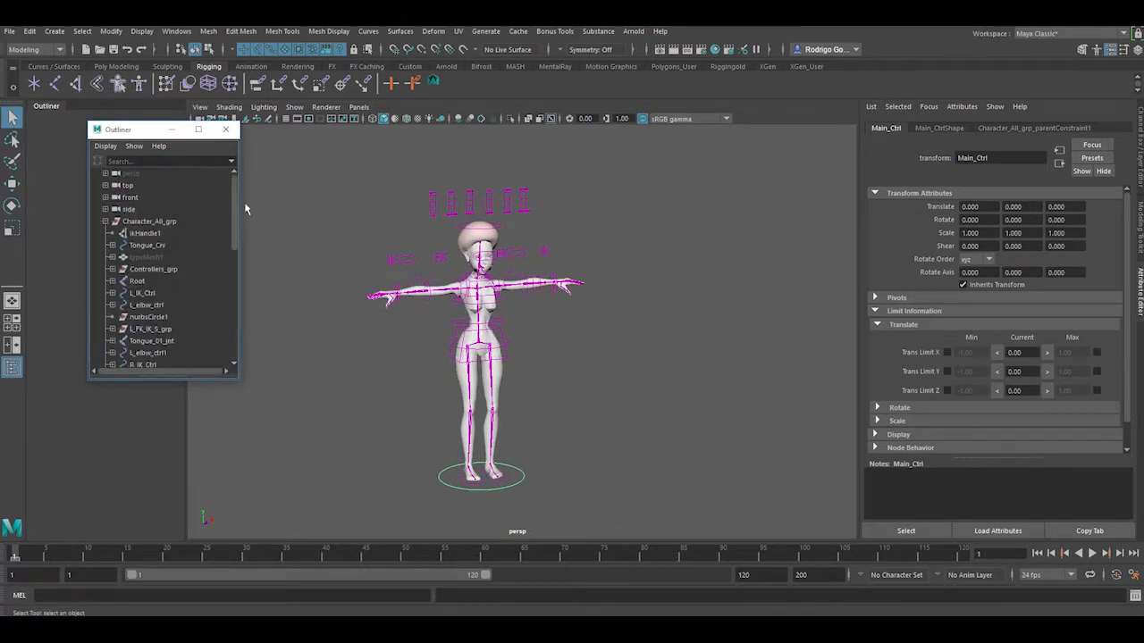
{"action": "left_click", "coordinate": [104, 221]}
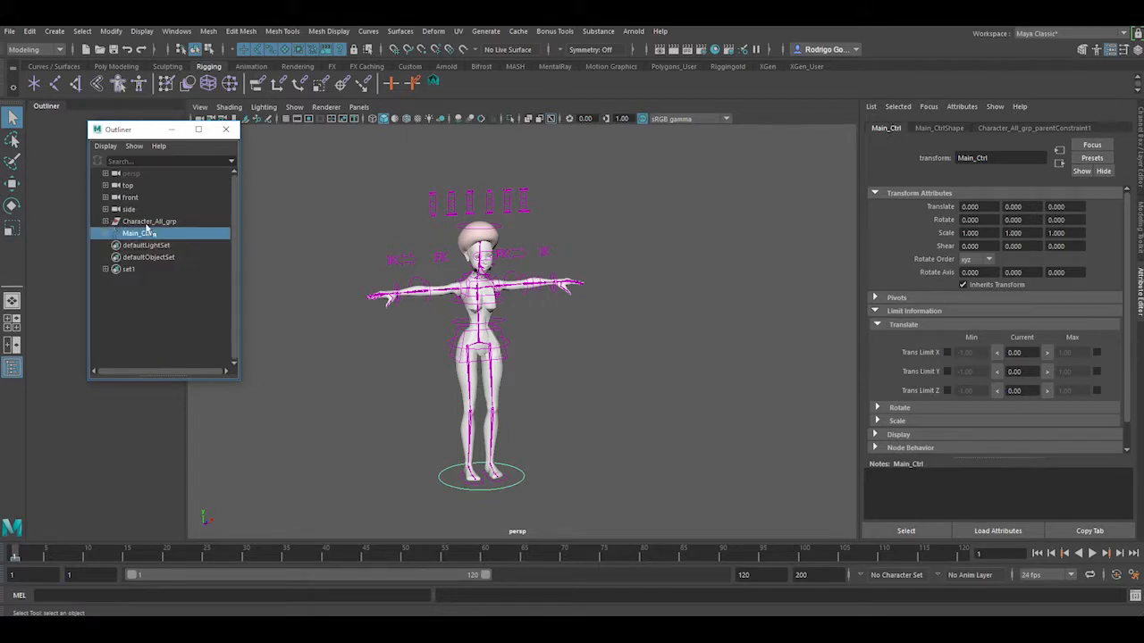
{"action": "left_click", "coordinate": [379, 376]}
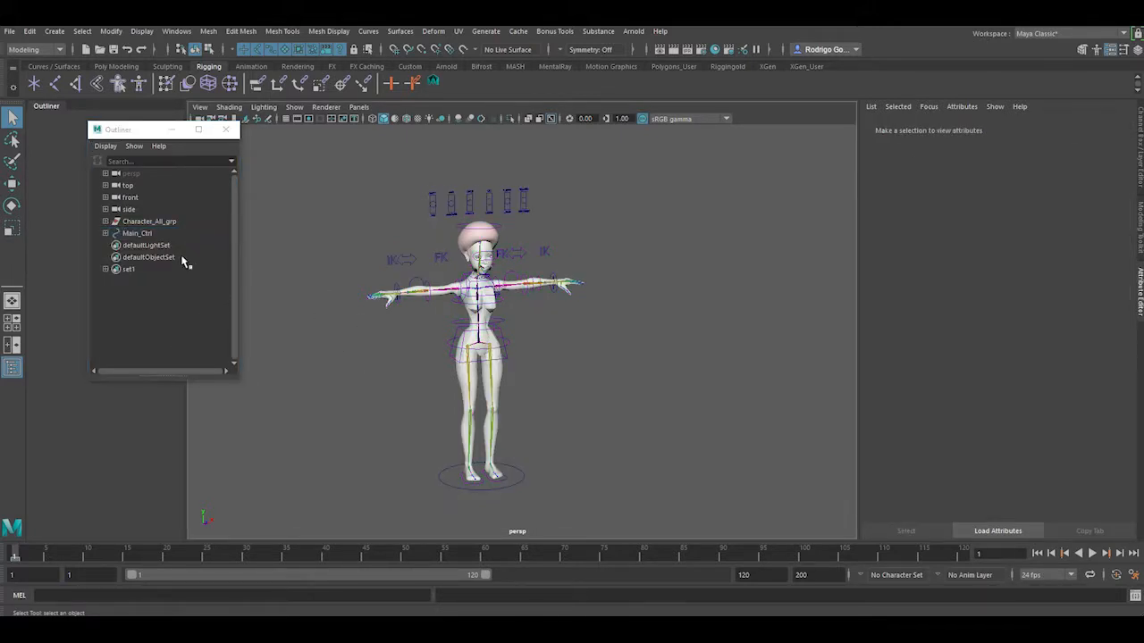
Group Character_All_grp and Main_Ctrl together and name the new group Silvia.
{"action": "left_click", "coordinate": [148, 223]}
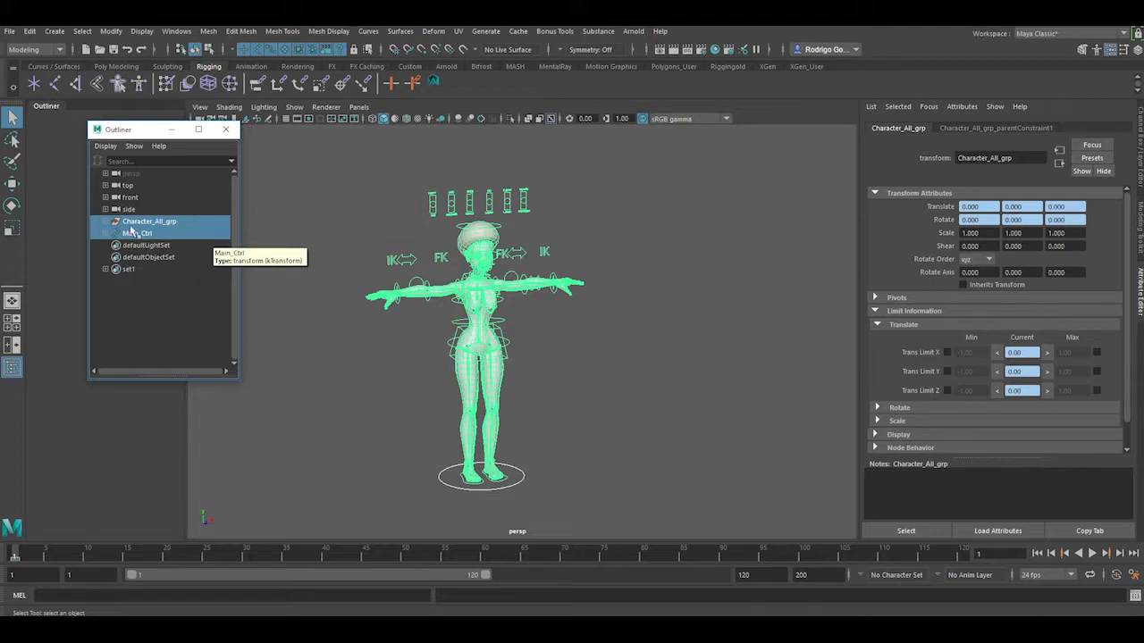
{"action": "key", "text": "ctrl+g"}
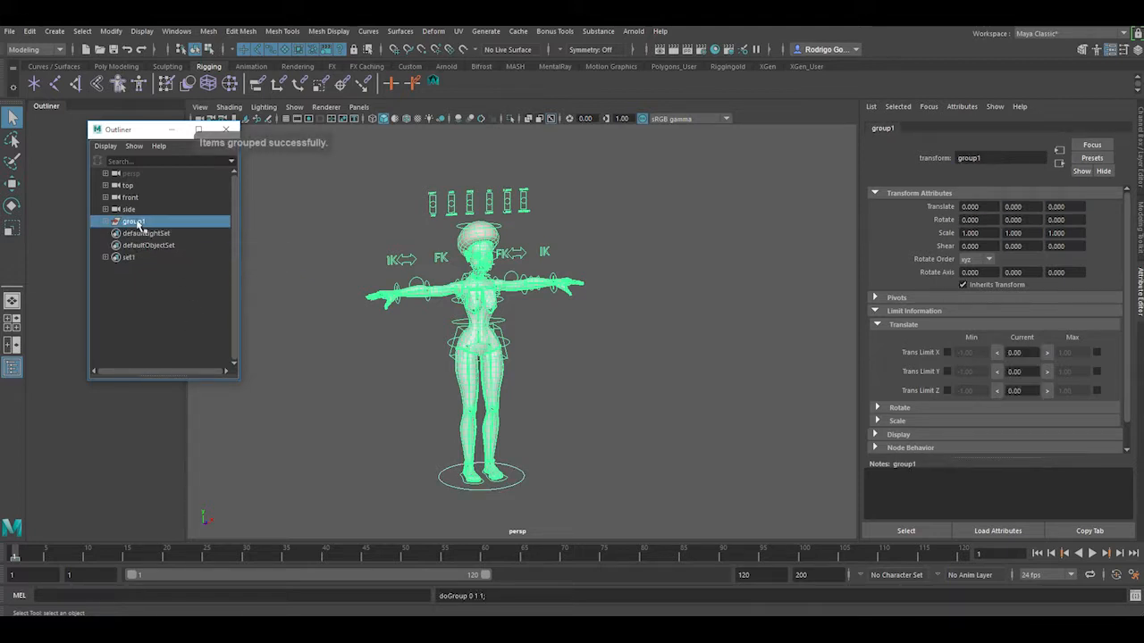
{"action": "double_click", "coordinate": [152, 222]}
{"action": "type", "text": "Silvia"}
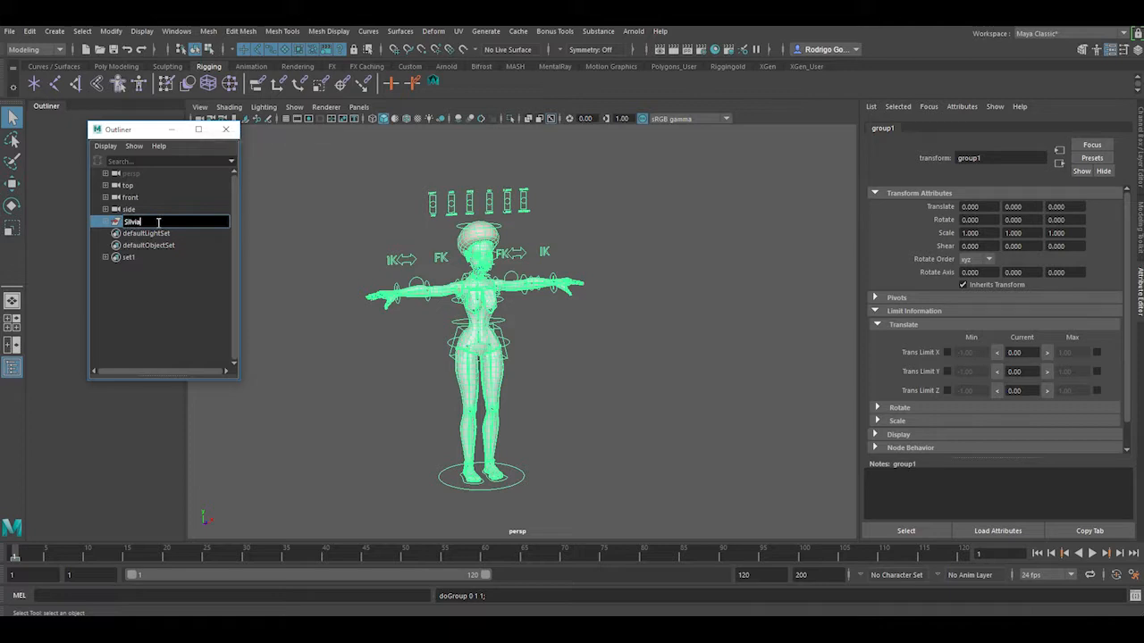
{"action": "key", "text": "Return"}
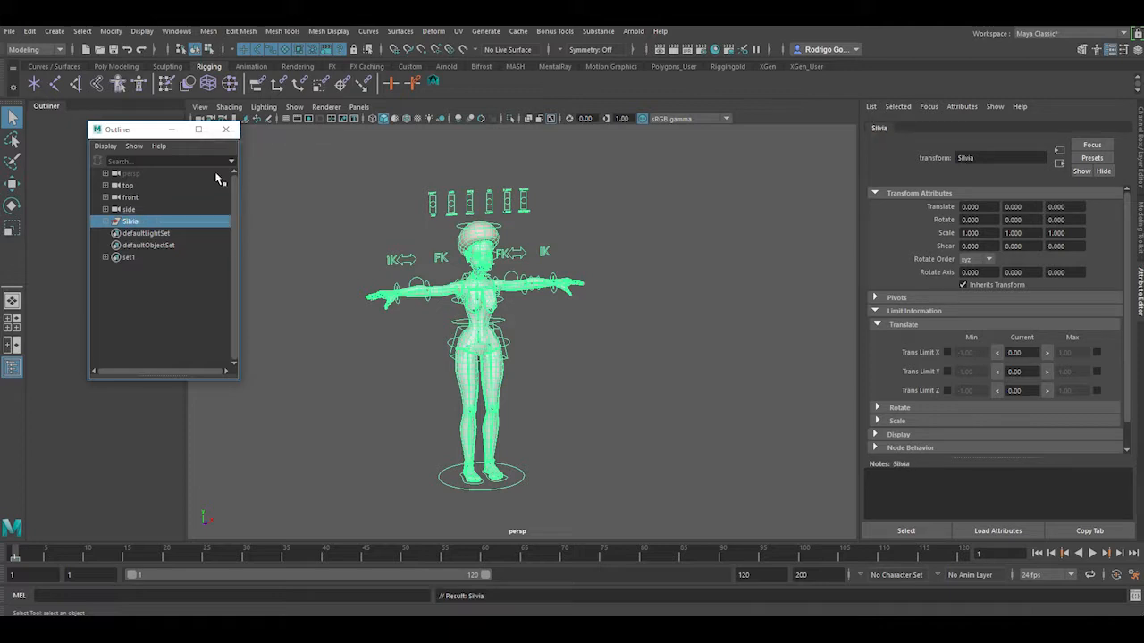
Try to freeze the Silvia group's transforms, check its pivot with the Move tool and clear the selection.
{"action": "left_click", "coordinate": [430, 82]}
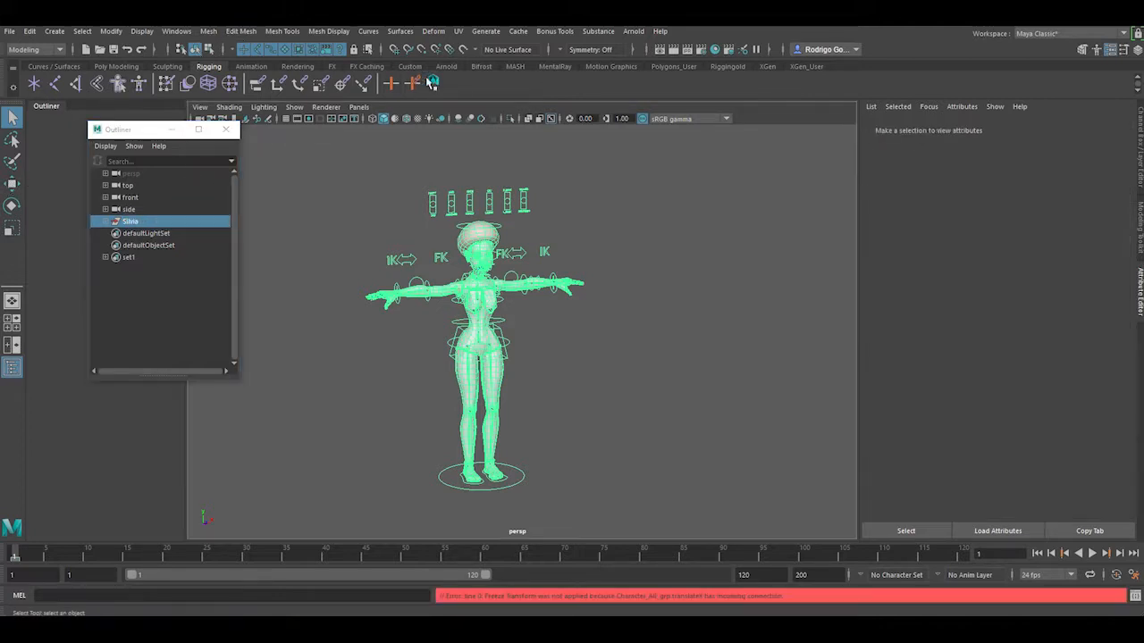
{"action": "left_click", "coordinate": [203, 317]}
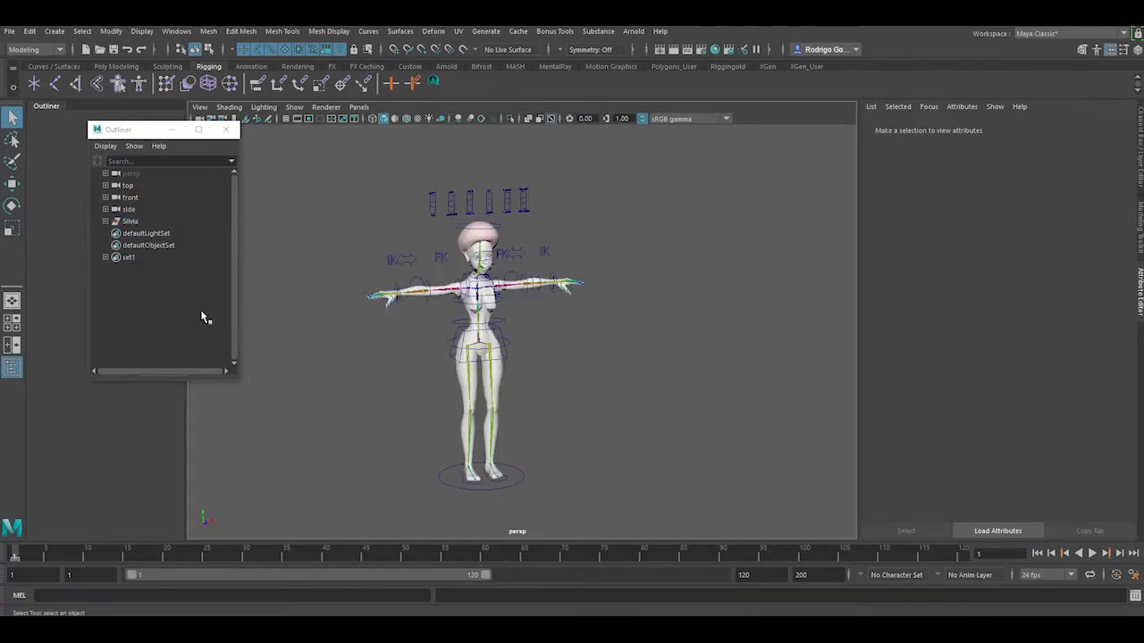
{"action": "left_click", "coordinate": [125, 222]}
{"action": "key", "text": "w"}
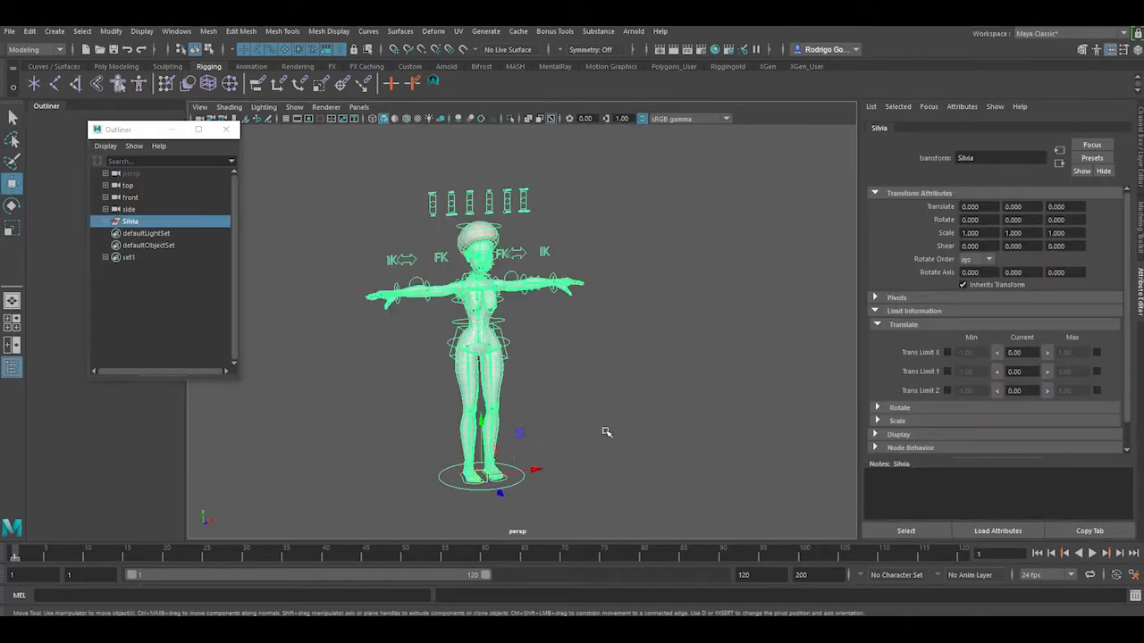
{"action": "left_click", "coordinate": [670, 421]}
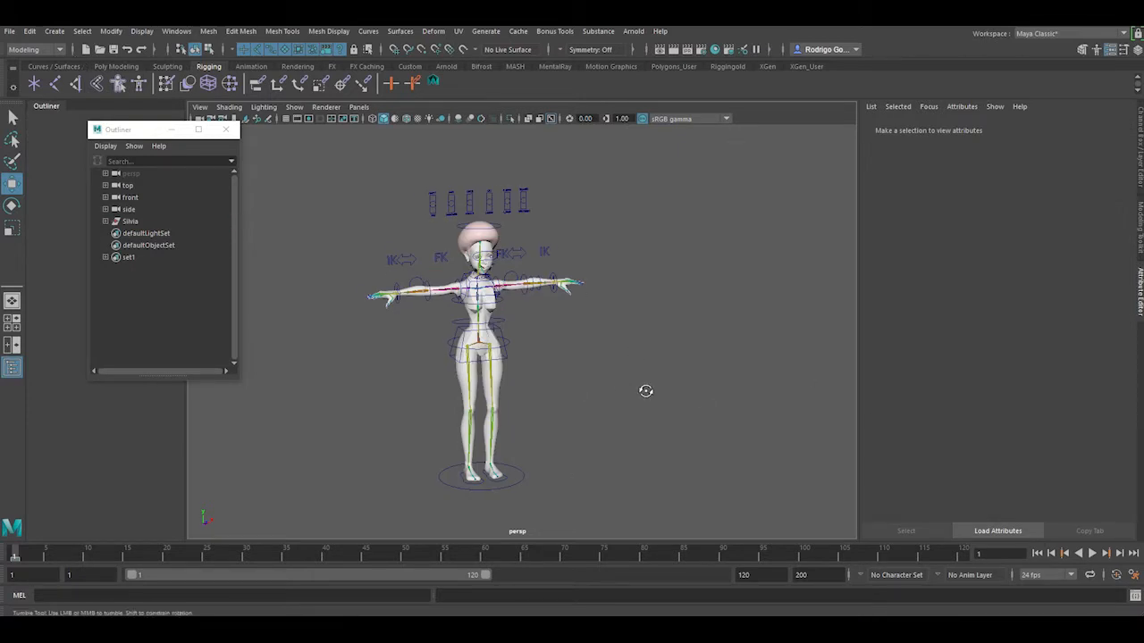
{"action": "left_click_drag", "start_coordinate": [645, 391], "coordinate": [604, 398], "text": "alt"}
{"action": "middle_click_drag", "start_coordinate": [603, 398], "coordinate": [594, 337], "text": "alt"}
{"action": "right_click_drag", "start_coordinate": [594, 337], "coordinate": [672, 325], "text": "alt"}
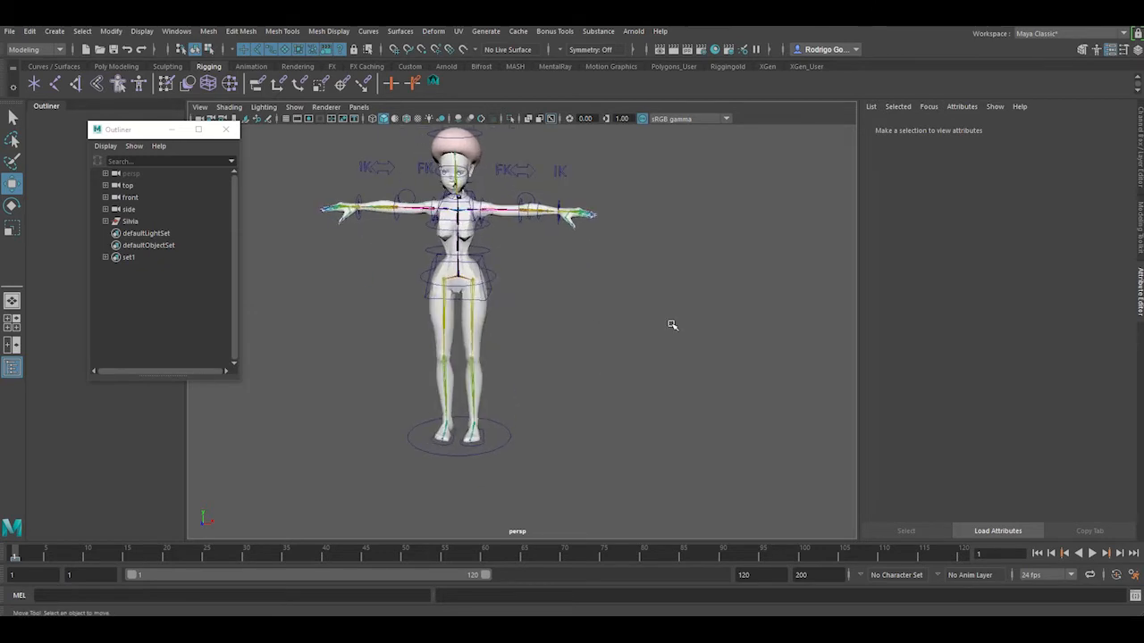
{"action": "middle_click_drag", "start_coordinate": [672, 325], "coordinate": [684, 365], "text": "alt"}
{"action": "left_click_drag", "start_coordinate": [619, 341], "coordinate": [637, 342], "text": "alt"}
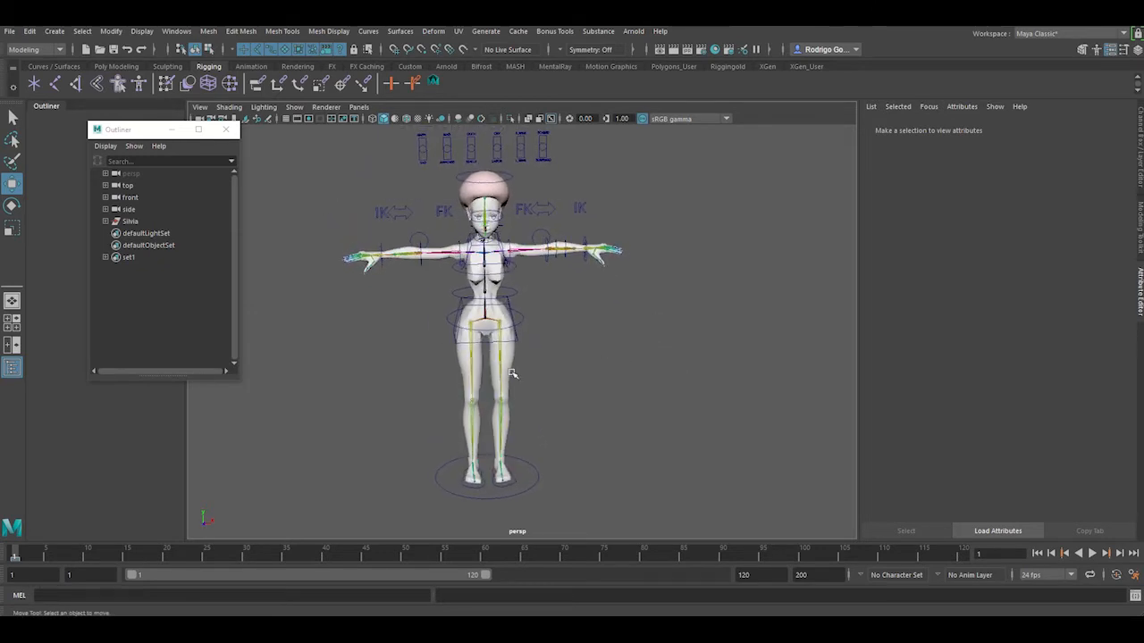